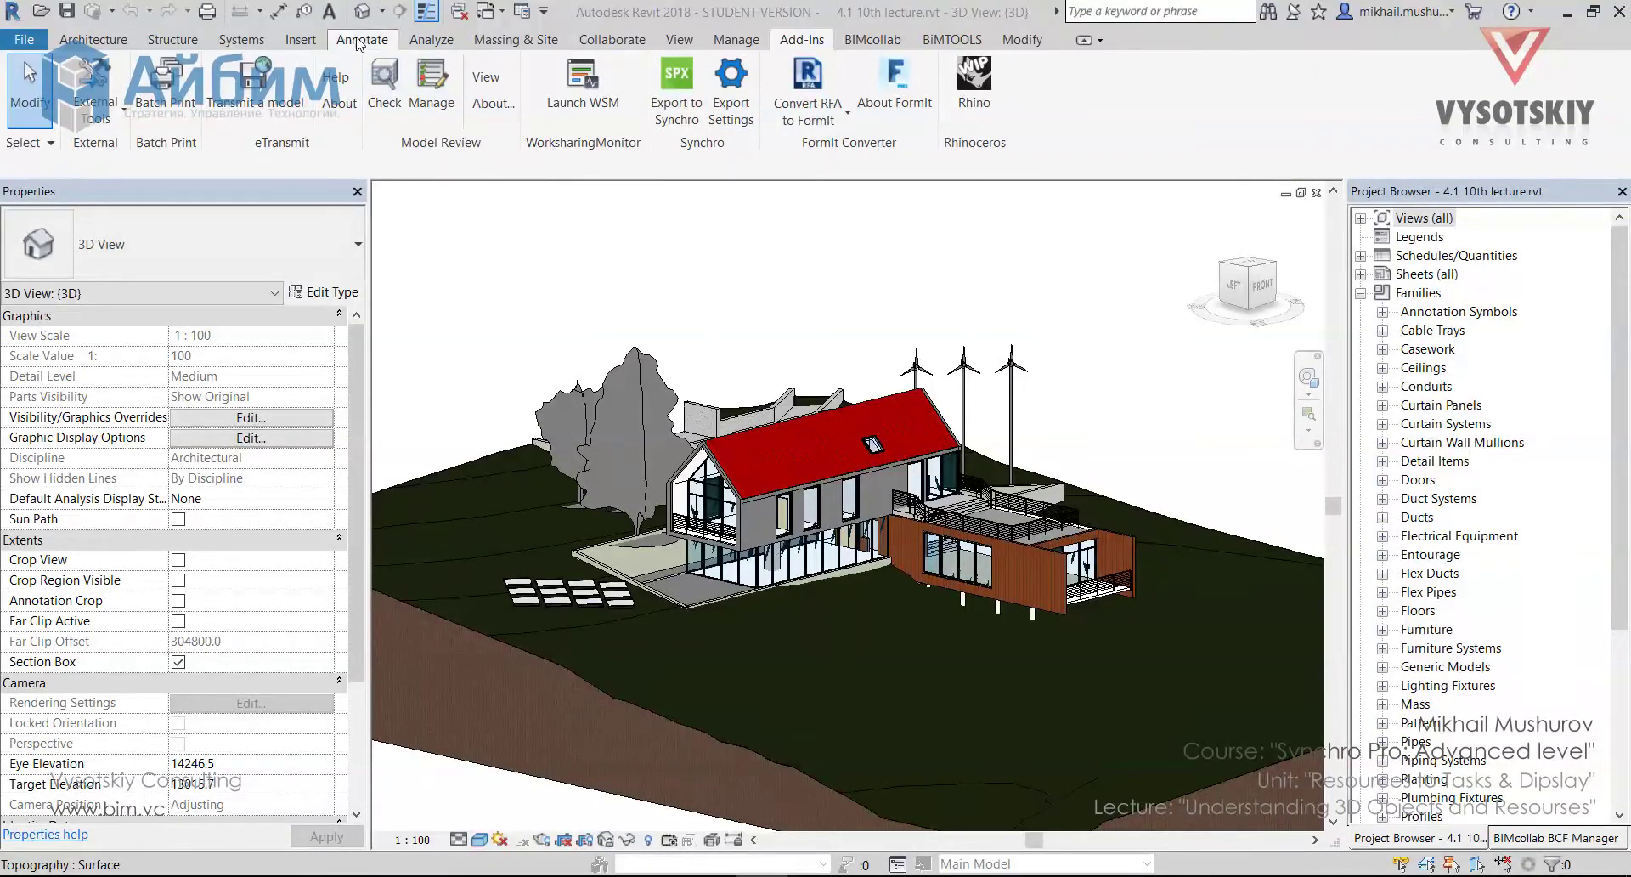
Export the Revit house model to Without Resources.spx with Create Resources from 3D unchecked
{"action": "left_click", "coordinate": [747, 86]}
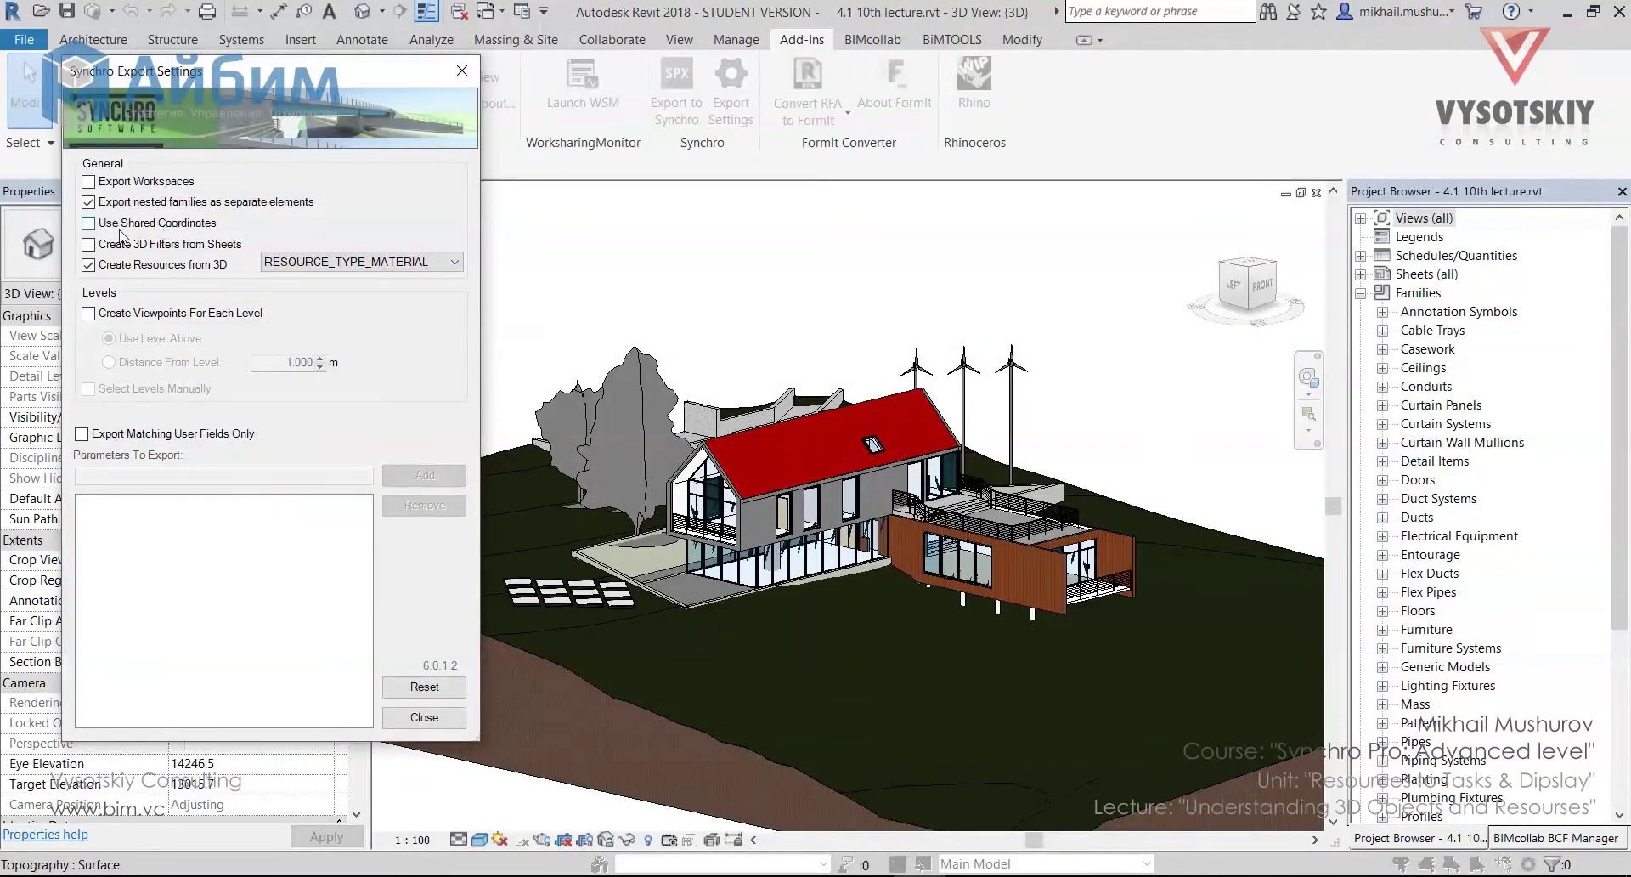
{"action": "left_click", "coordinate": [88, 265]}
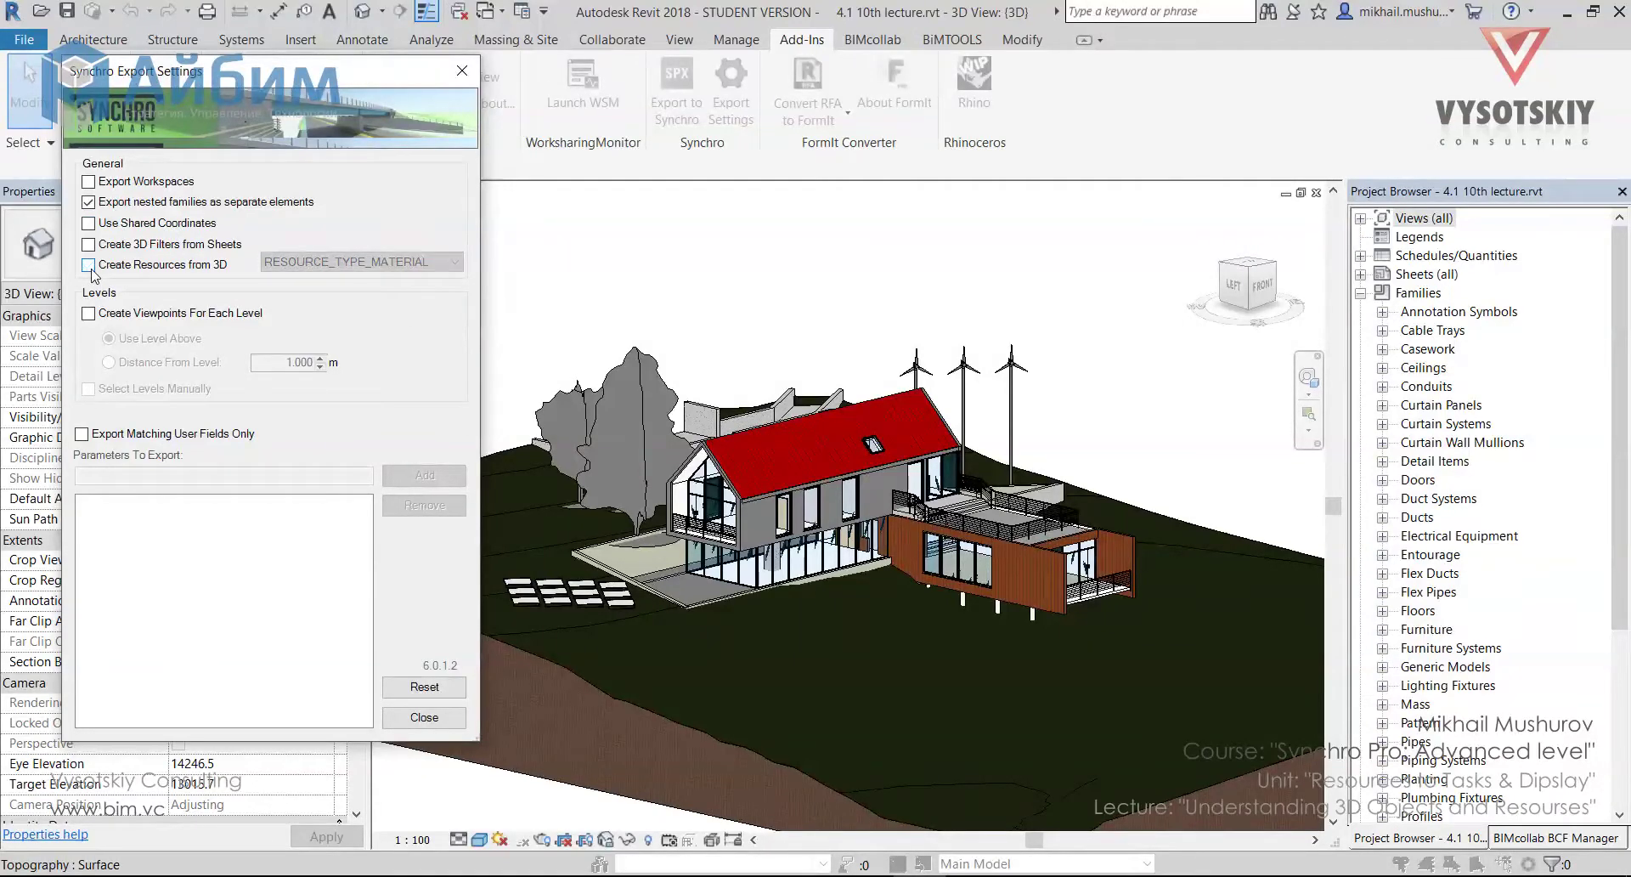
{"action": "left_click", "coordinate": [452, 712]}
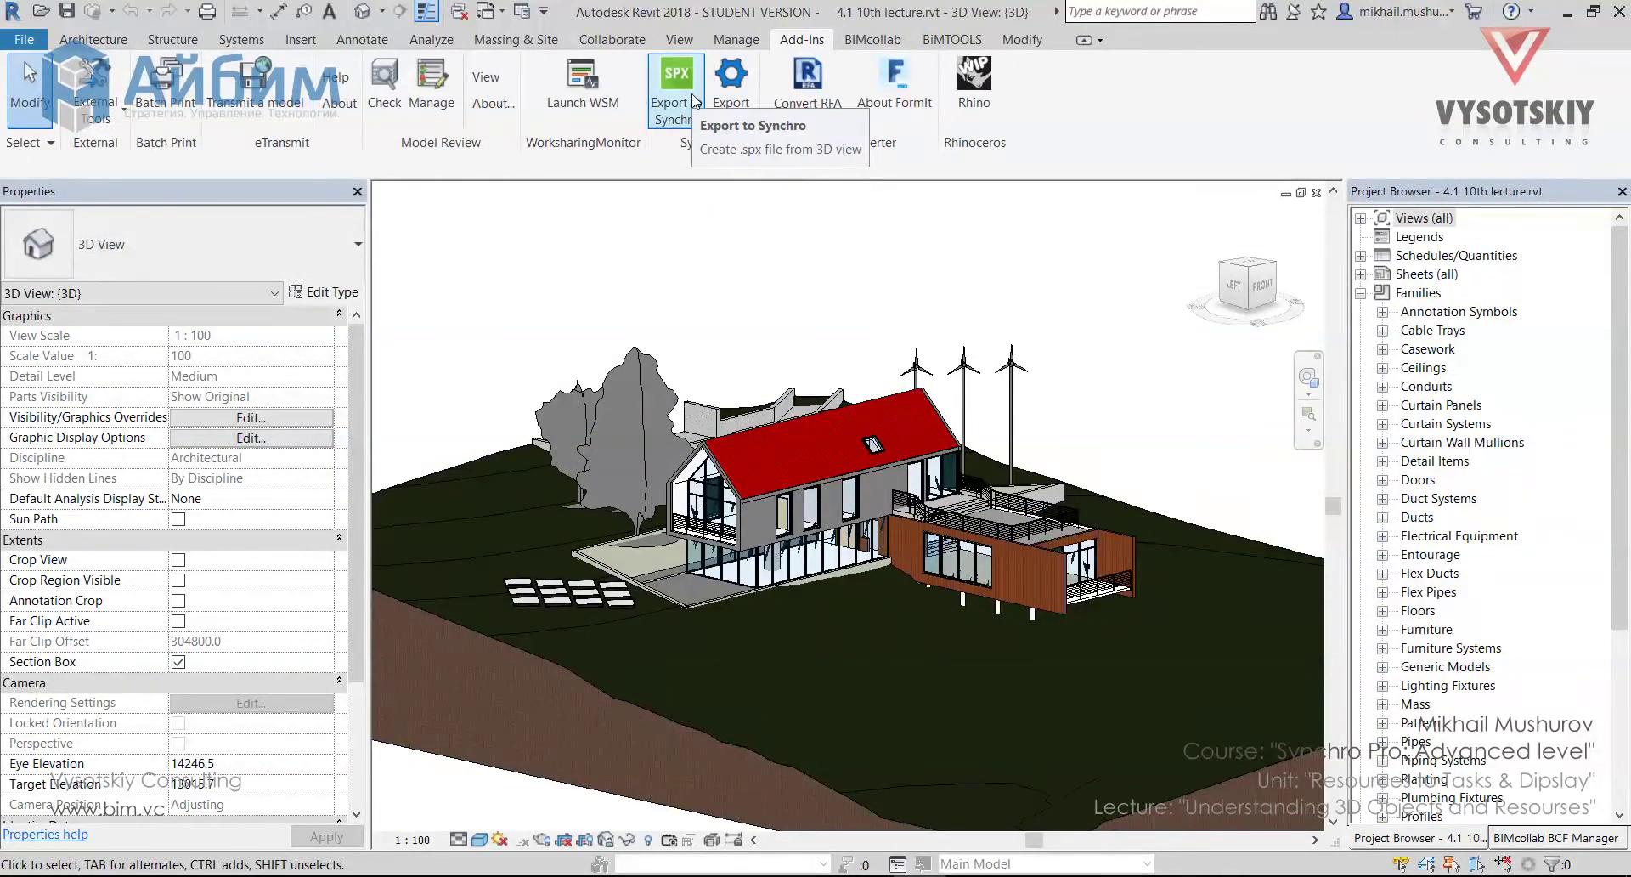
{"action": "left_click", "coordinate": [694, 102]}
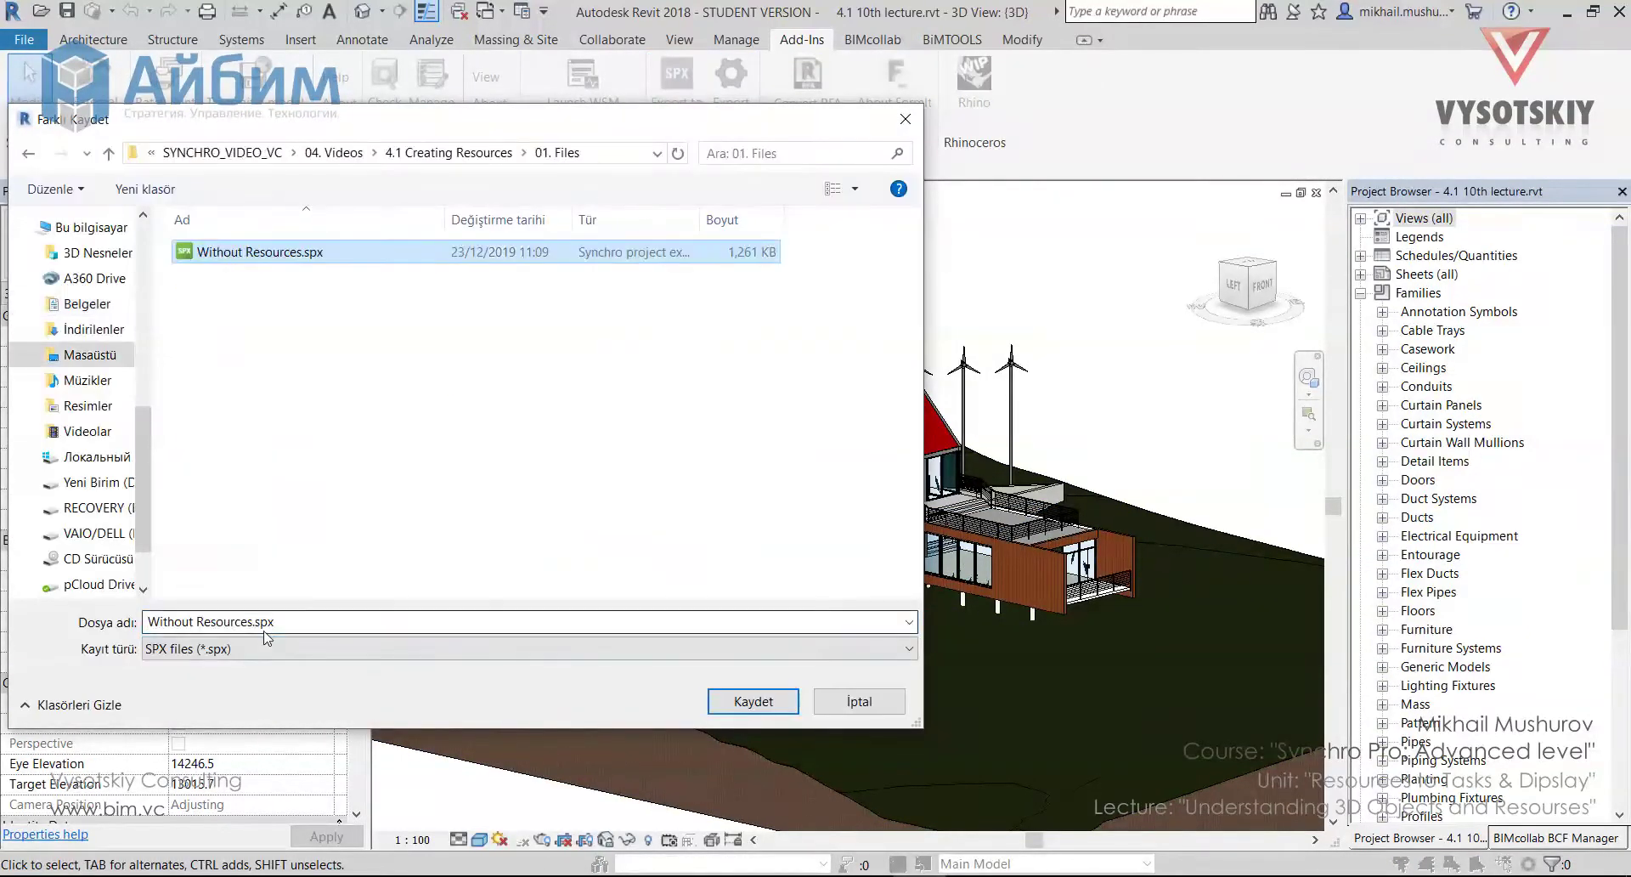
{"action": "key", "text": "Return"}
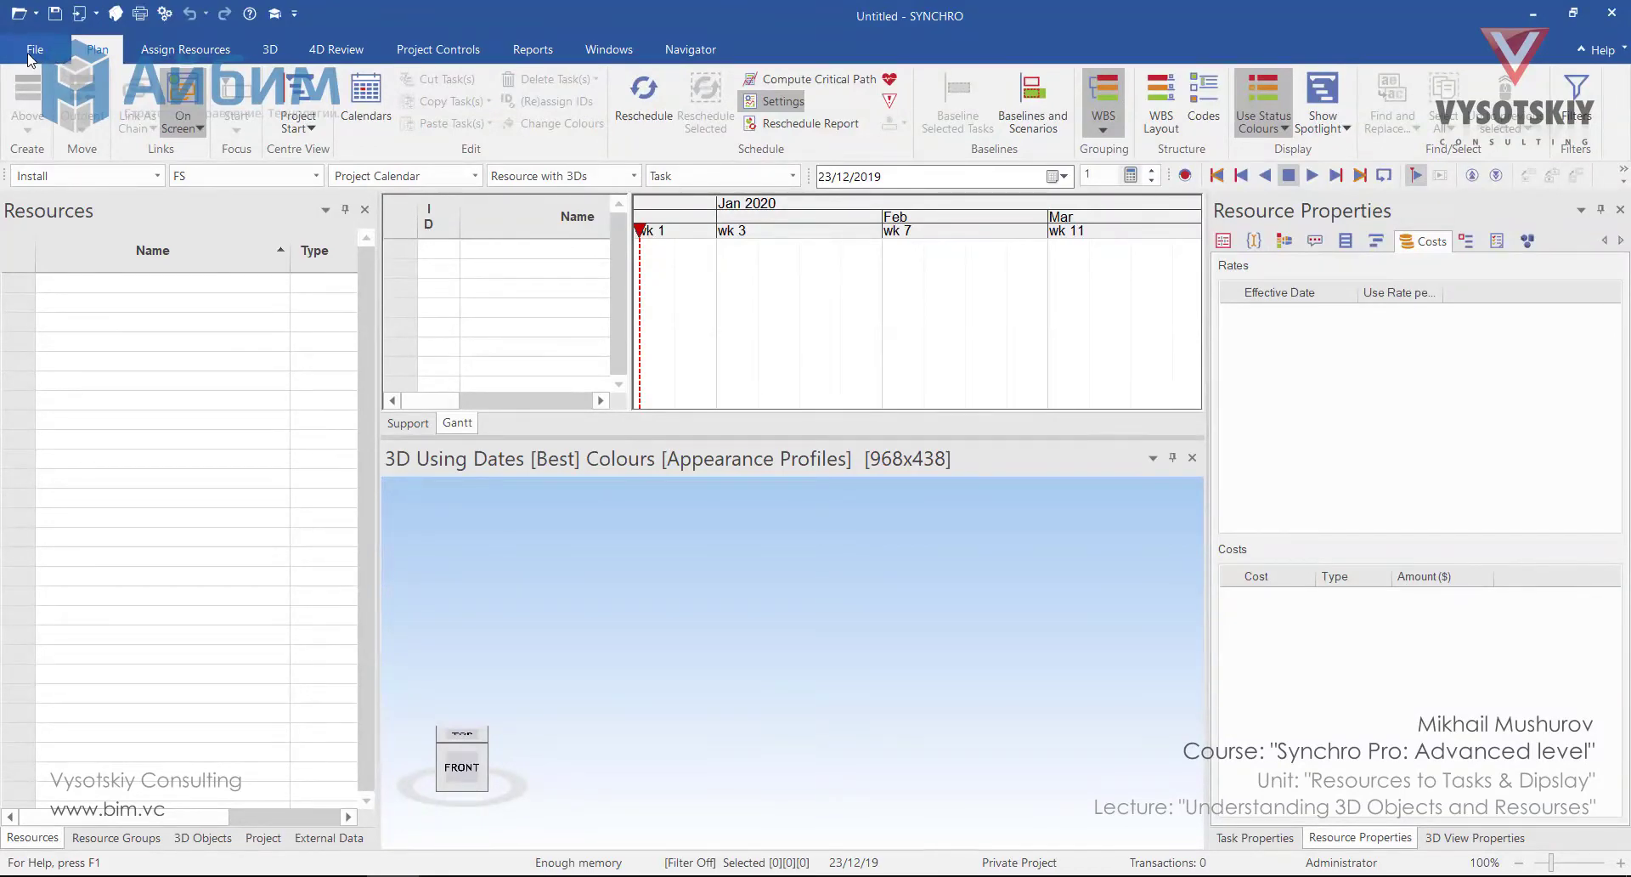
Bring up the empty External Data panel from the Navigator ribbon tab
{"action": "left_click", "coordinate": [34, 51]}
{"action": "key", "text": "Escape"}
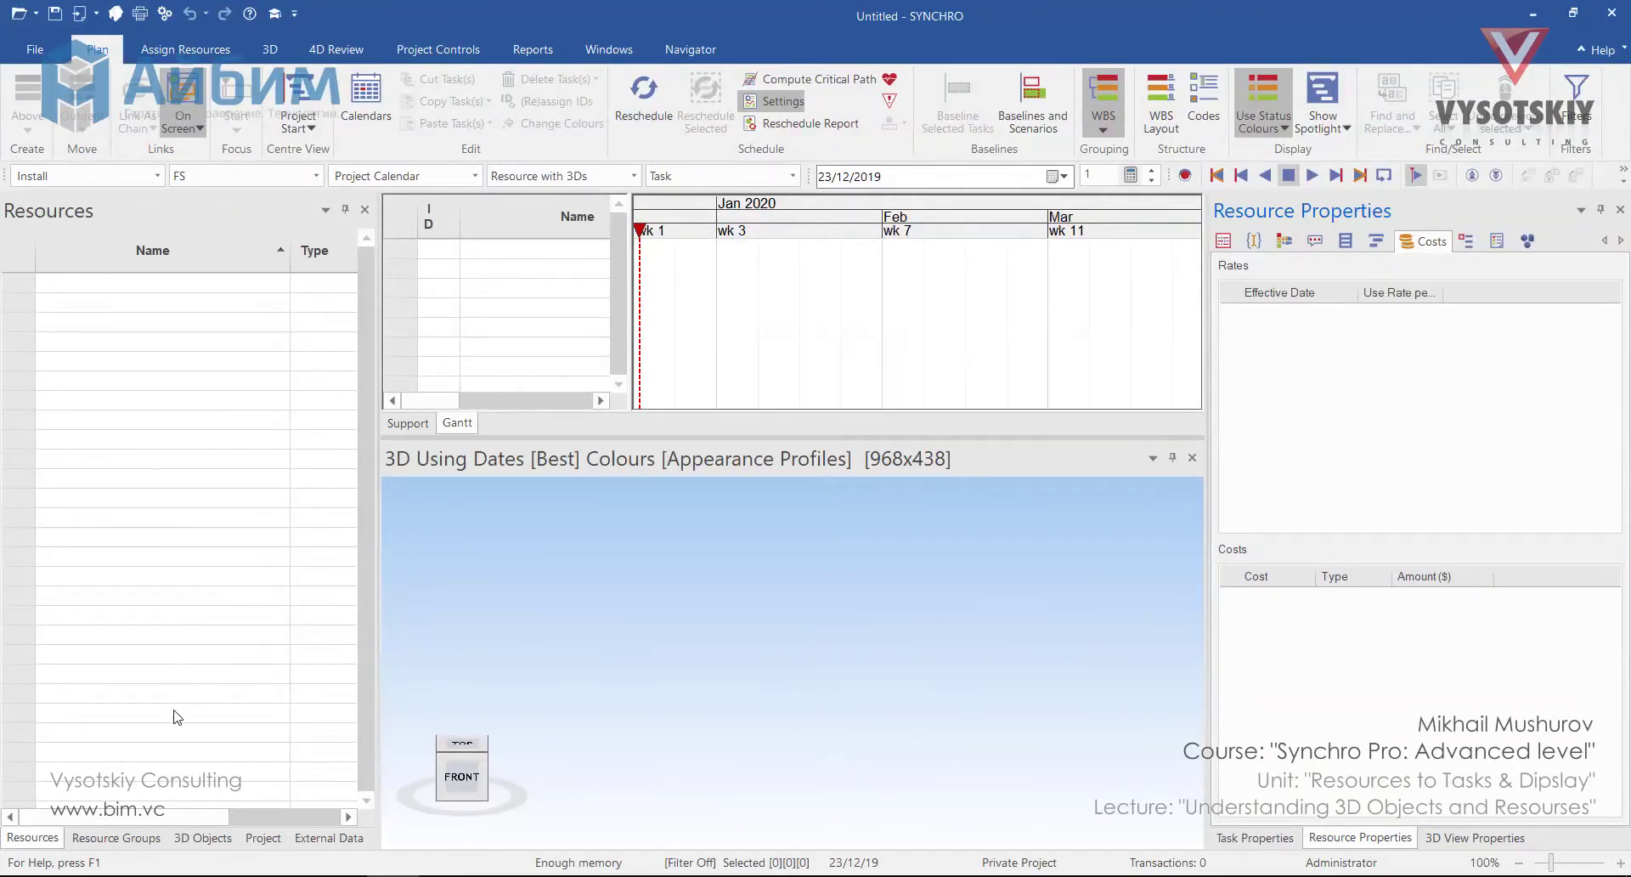
{"action": "left_click", "coordinate": [609, 49]}
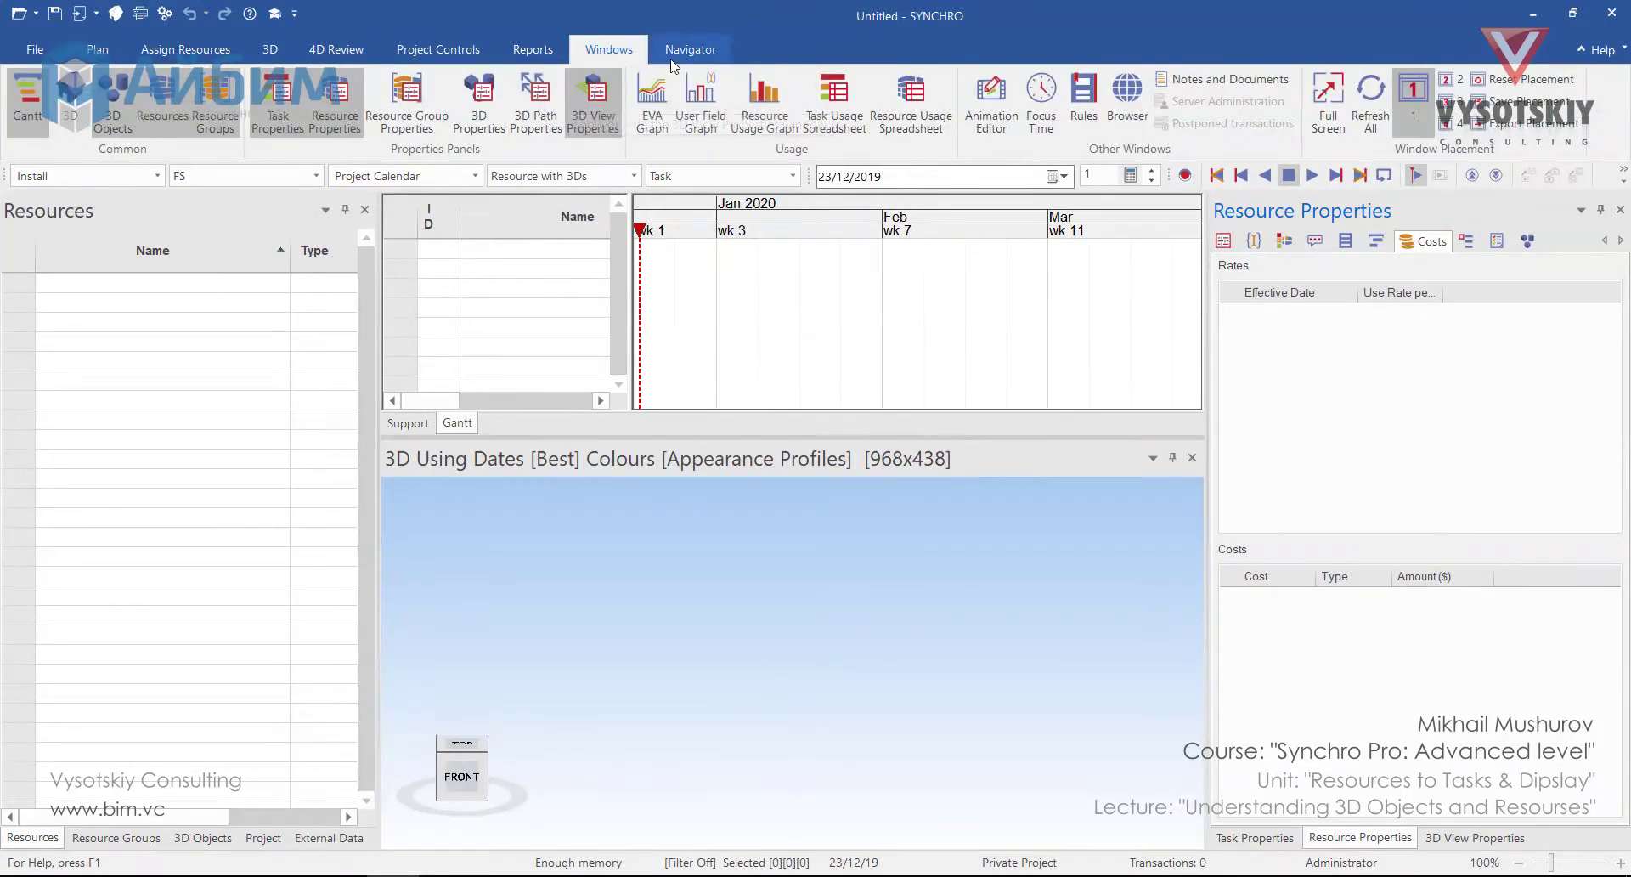
{"action": "left_click", "coordinate": [690, 49]}
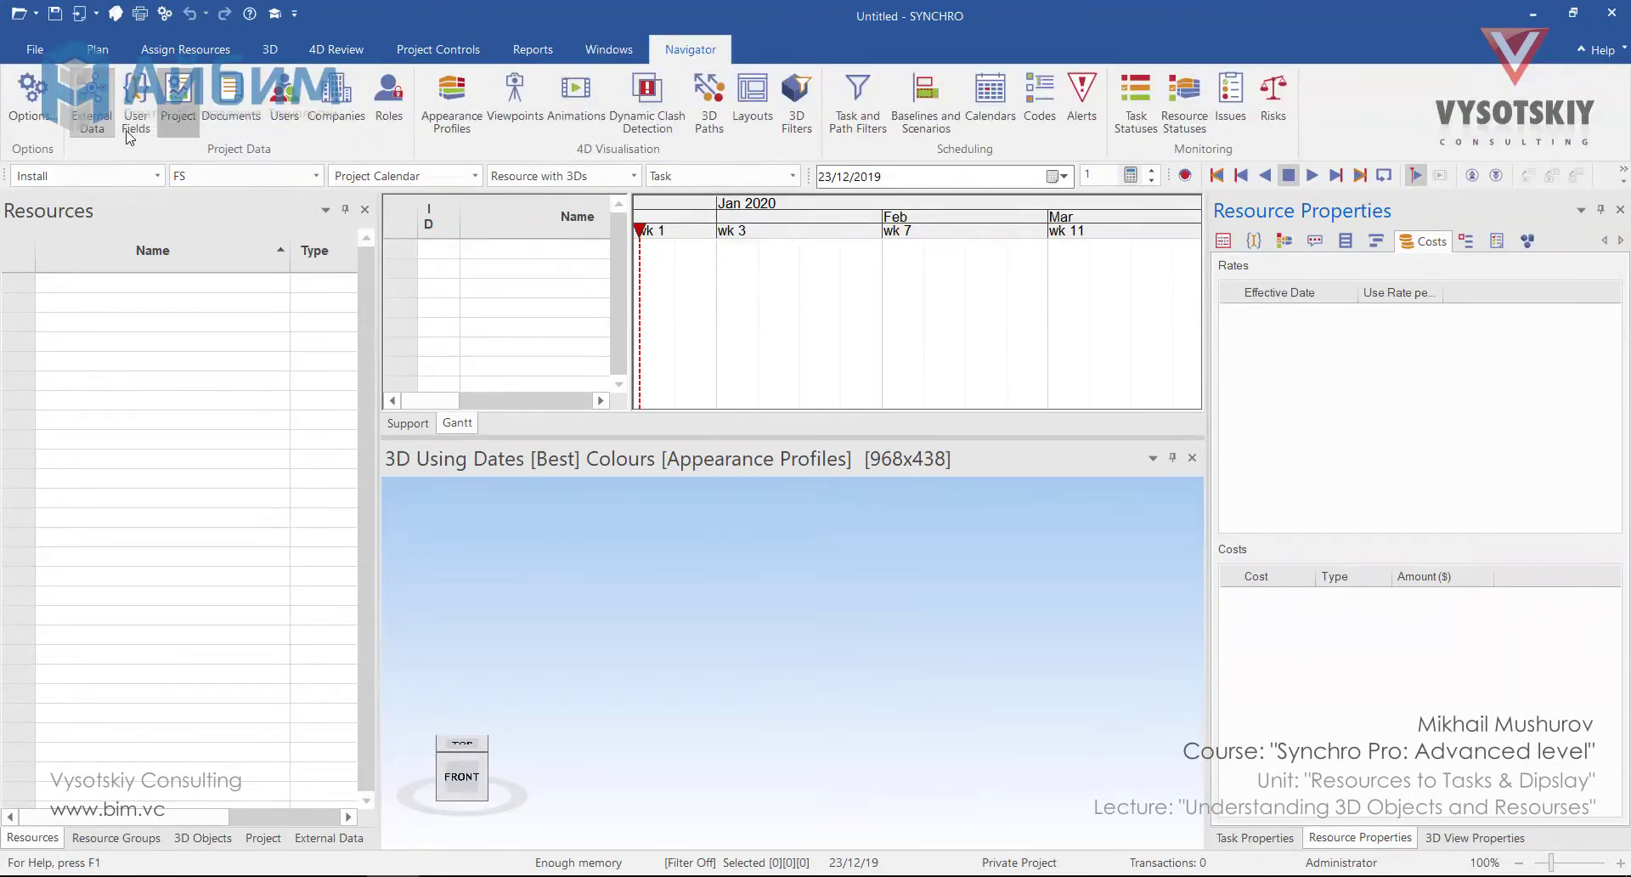
{"action": "left_click", "coordinate": [328, 838]}
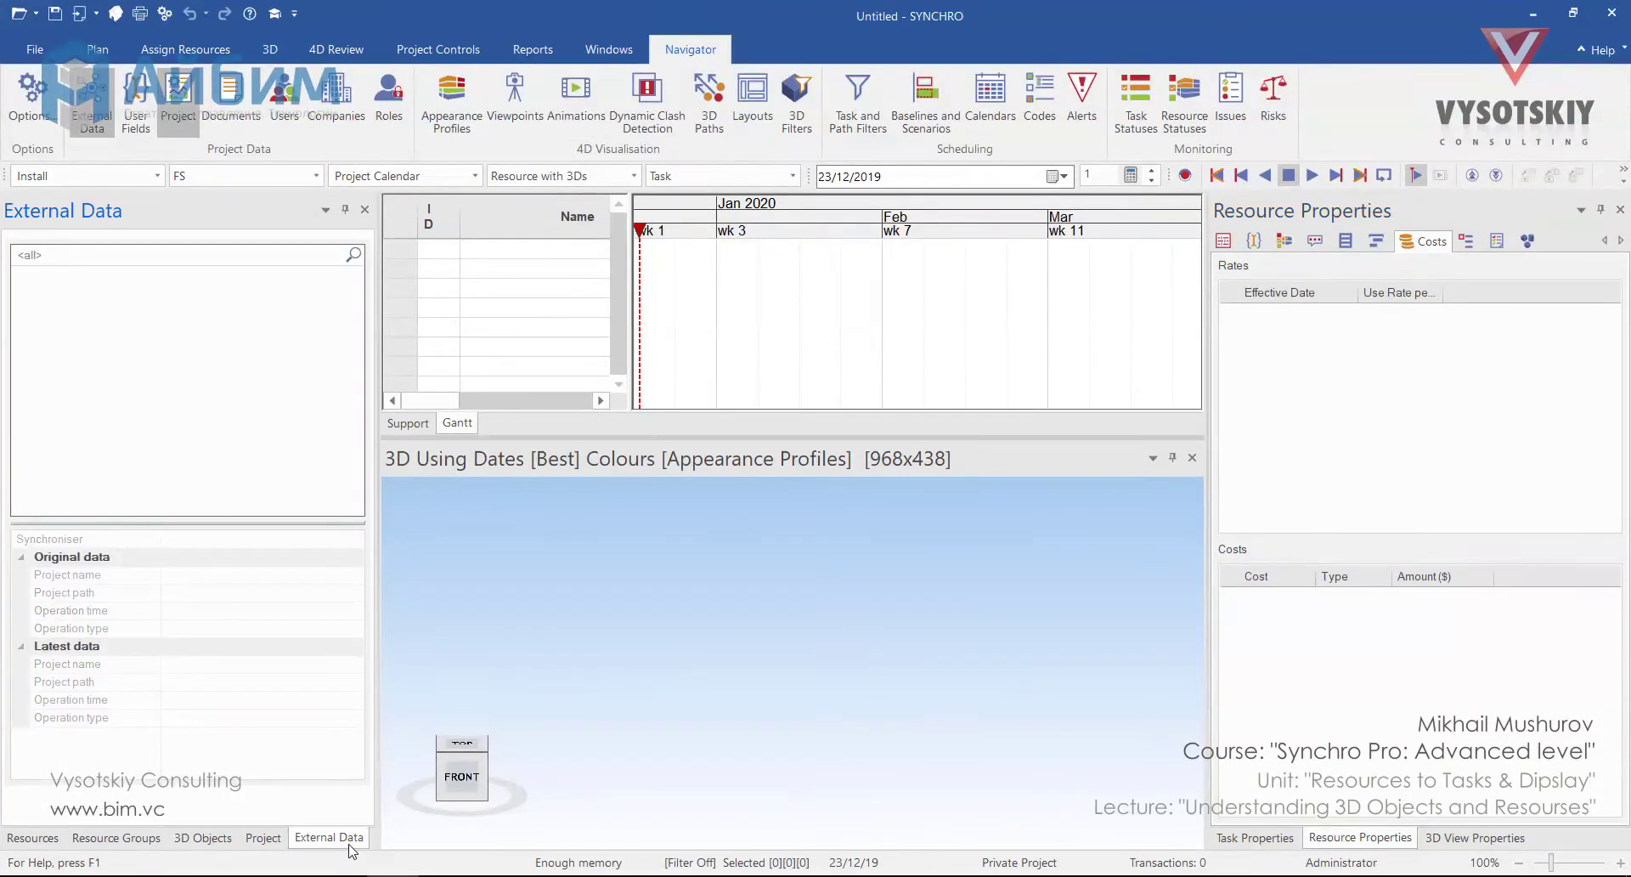
Import Without Resources.spx as a Synchro project, creating 1146 3D entities
{"action": "right_click", "coordinate": [127, 303]}
{"action": "mouse_move", "coordinate": [153, 314]}
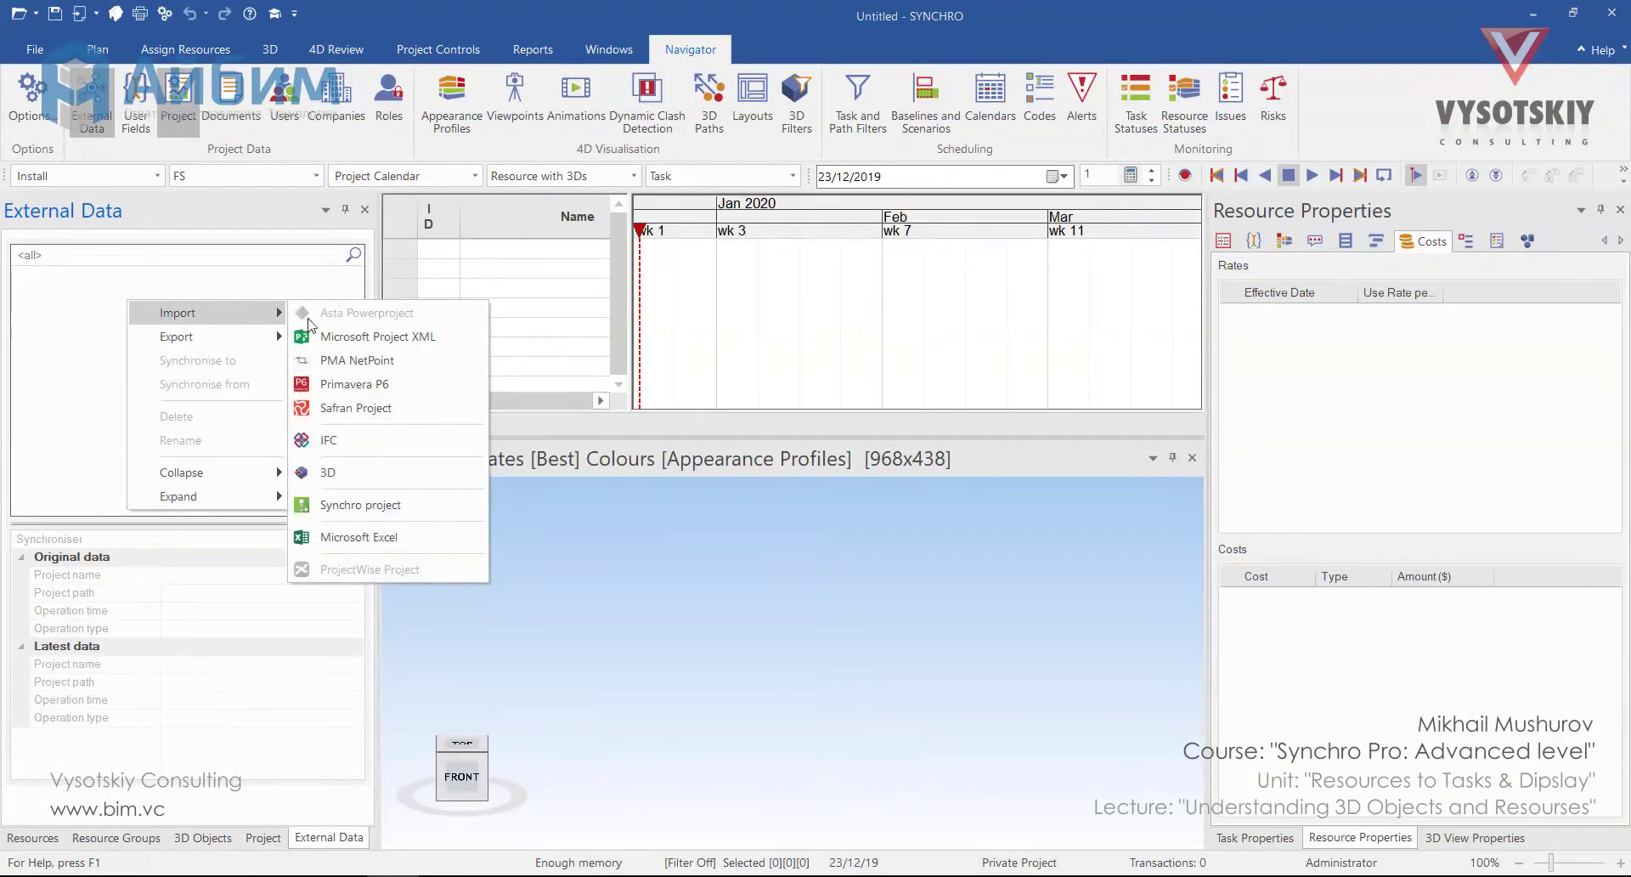
{"action": "left_click", "coordinate": [344, 506]}
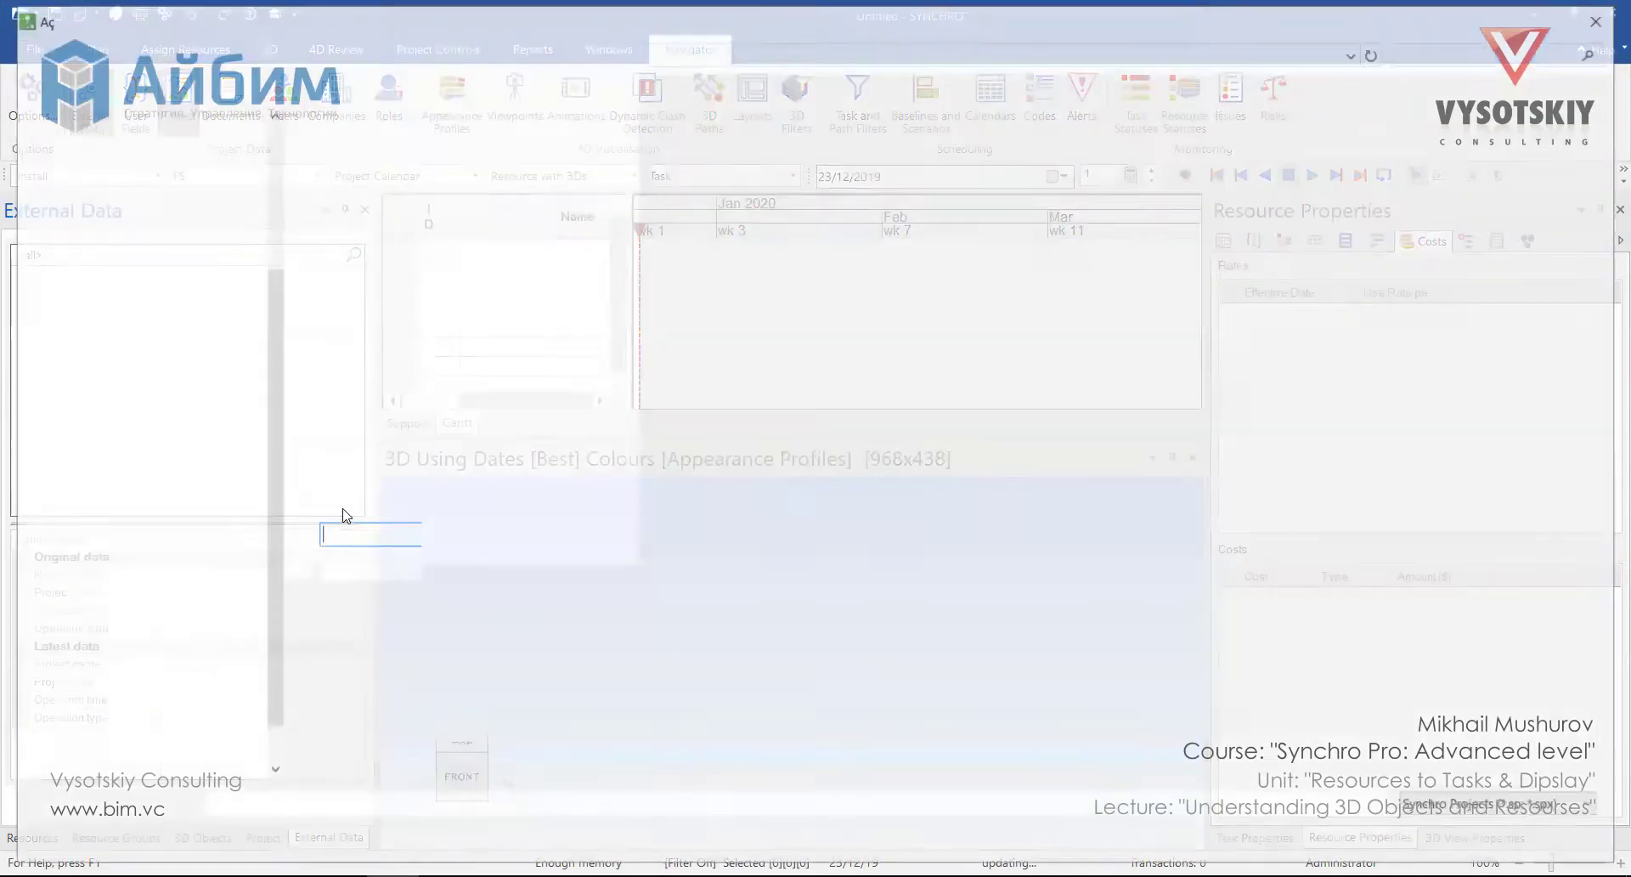
{"action": "left_click", "coordinate": [352, 152]}
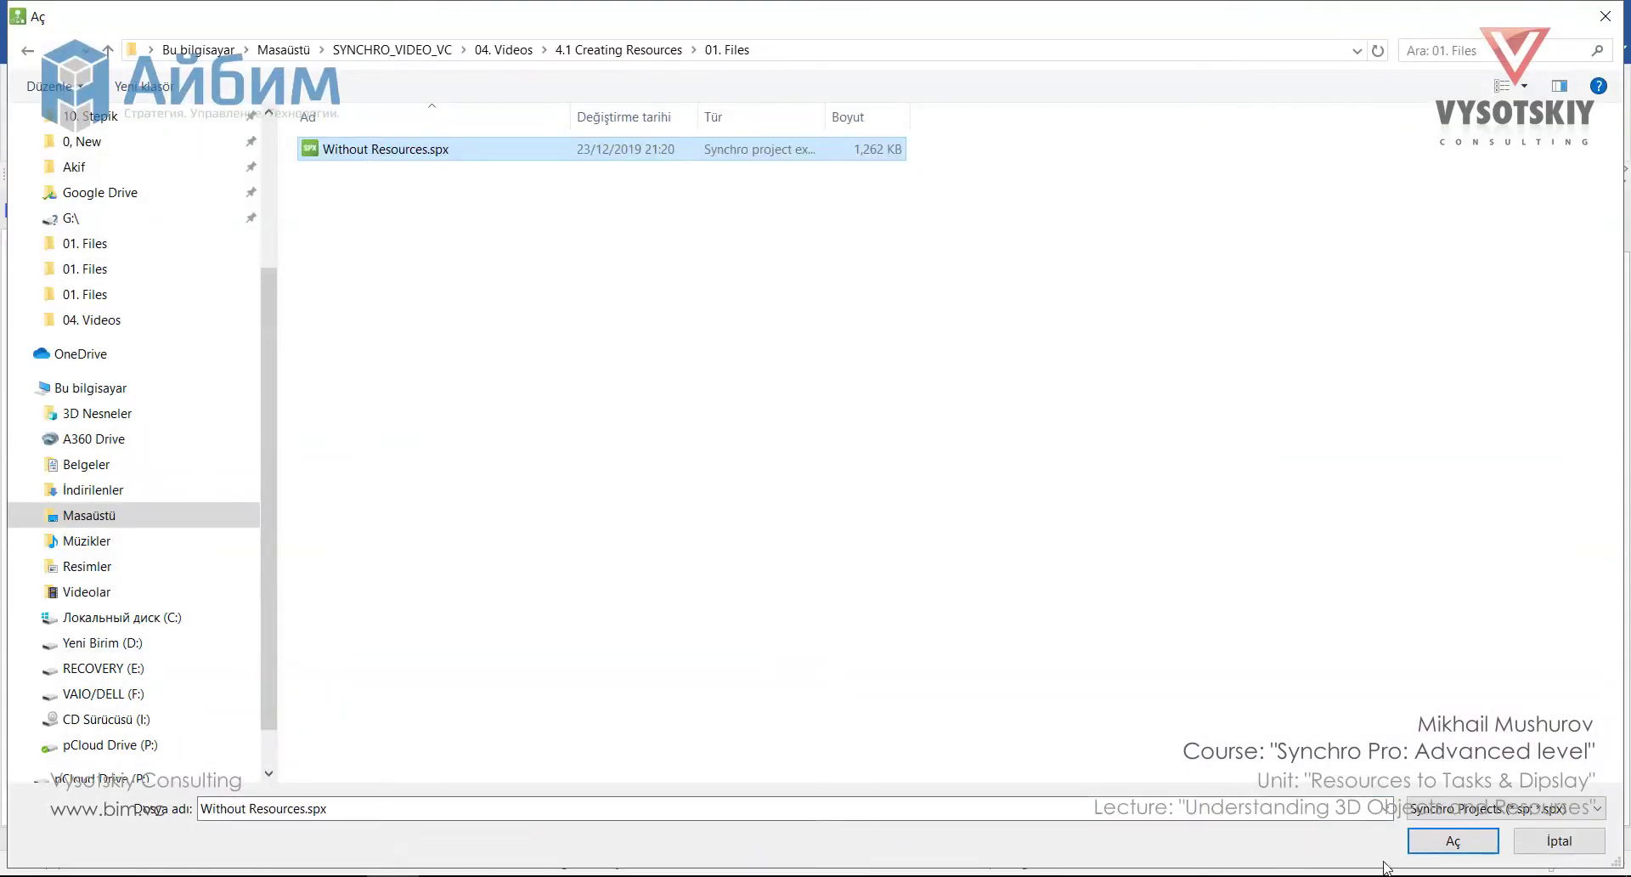
{"action": "left_click", "coordinate": [1444, 841]}
{"action": "left_click", "coordinate": [814, 710]}
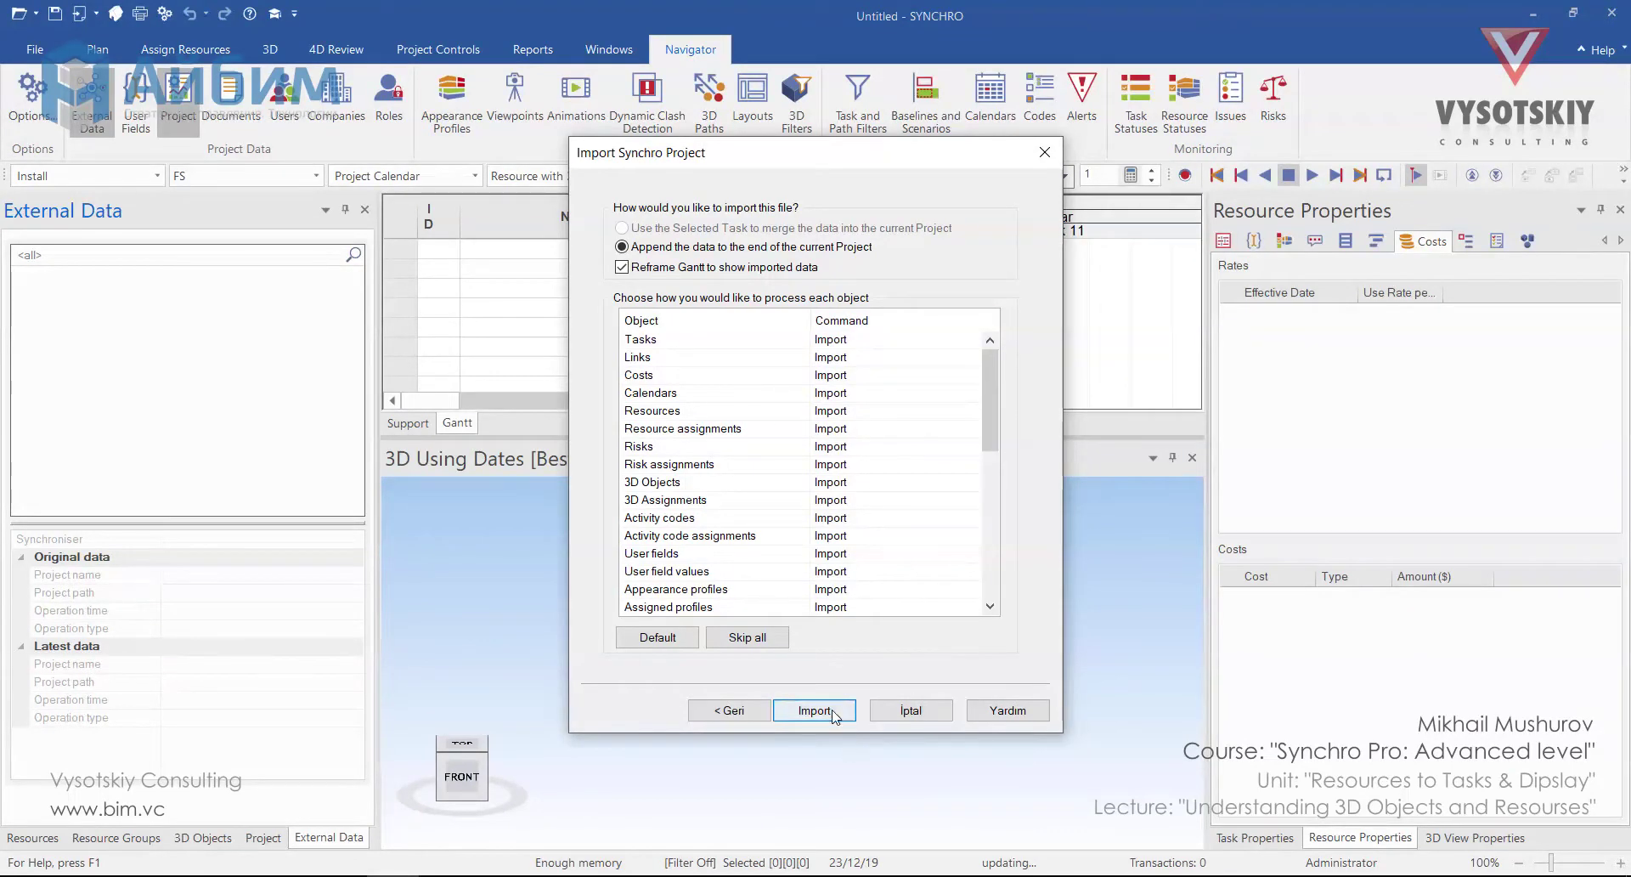
{"action": "left_click", "coordinate": [814, 710]}
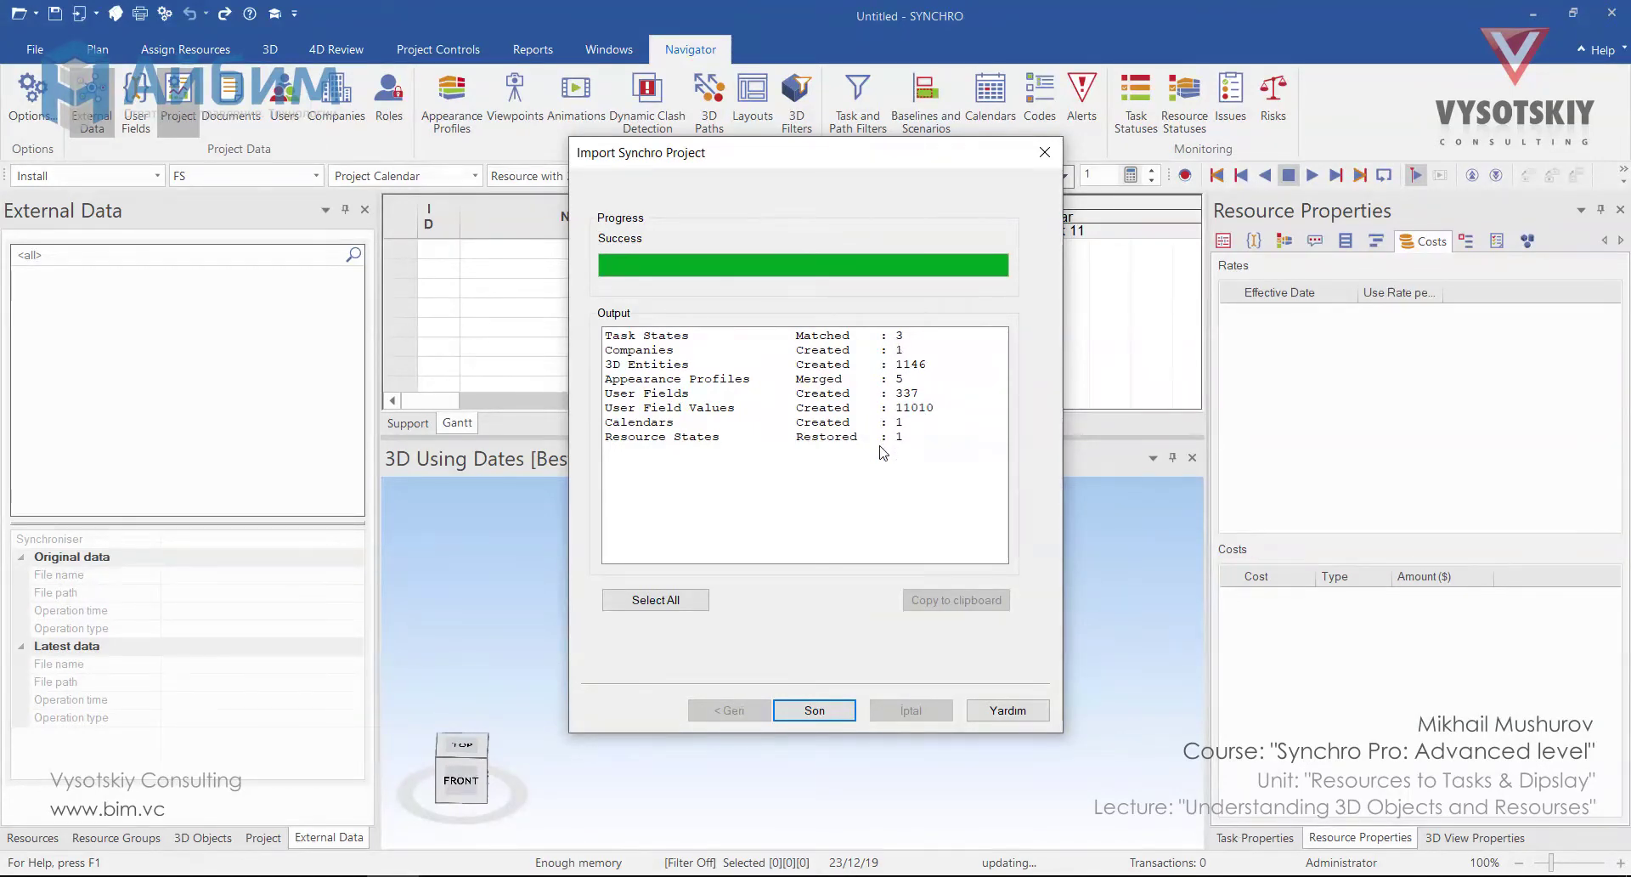
Finish the import and expand Without Resources.spx and 4.1 10th lecture.rvt in the 3D Objects tree
{"action": "left_click", "coordinate": [844, 712]}
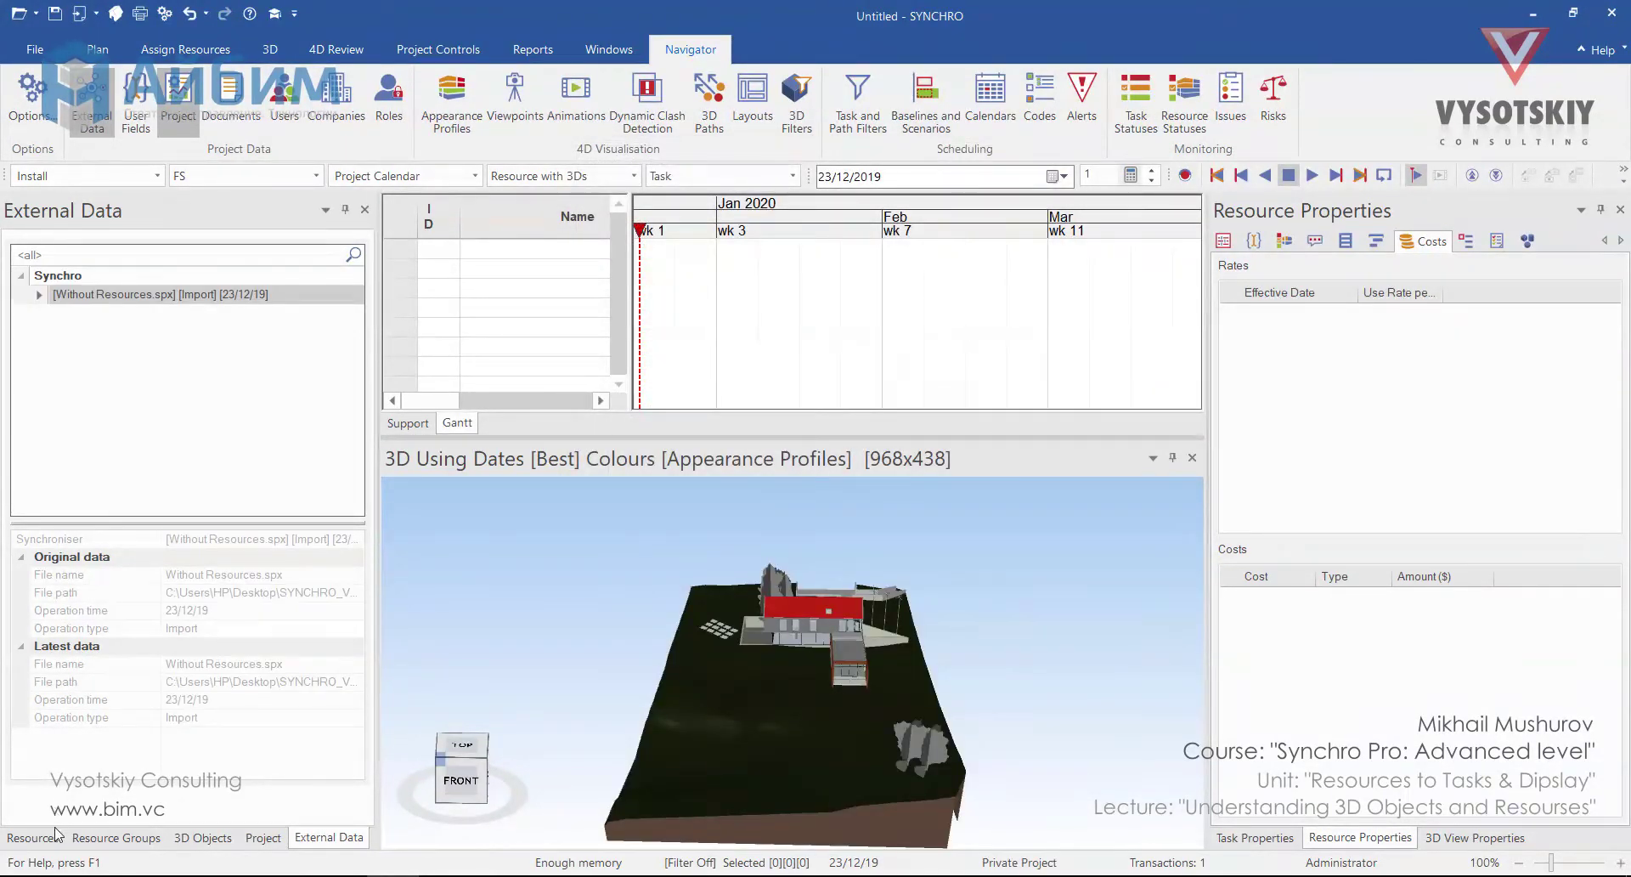
{"action": "left_click", "coordinate": [53, 840]}
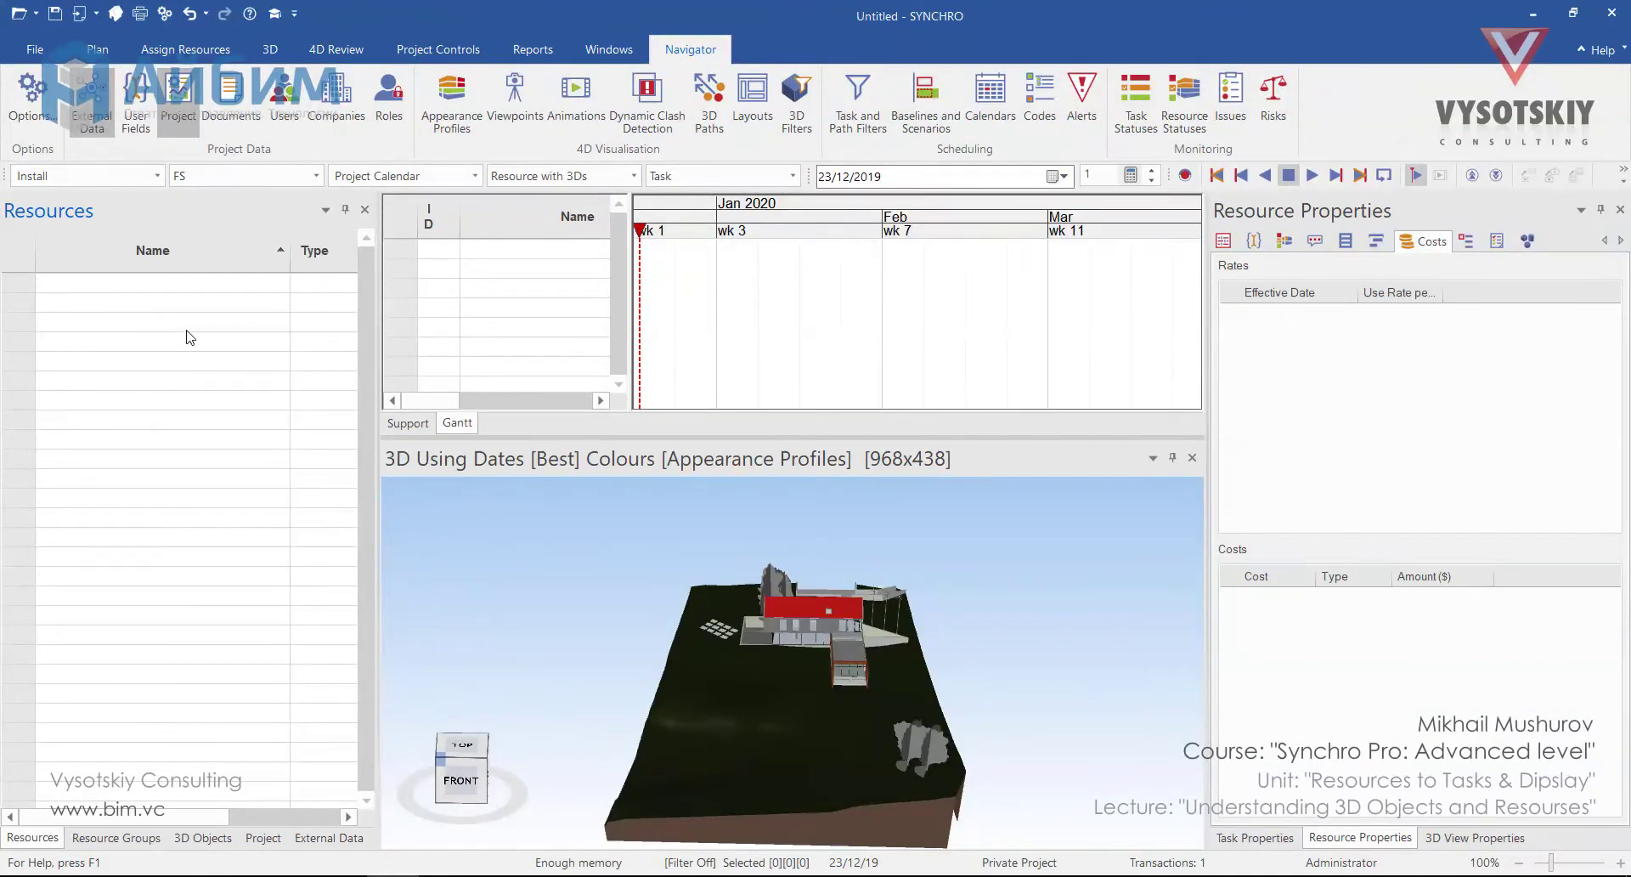
{"action": "left_click", "coordinate": [203, 838]}
{"action": "left_click", "coordinate": [62, 302]}
{"action": "left_click", "coordinate": [58, 303]}
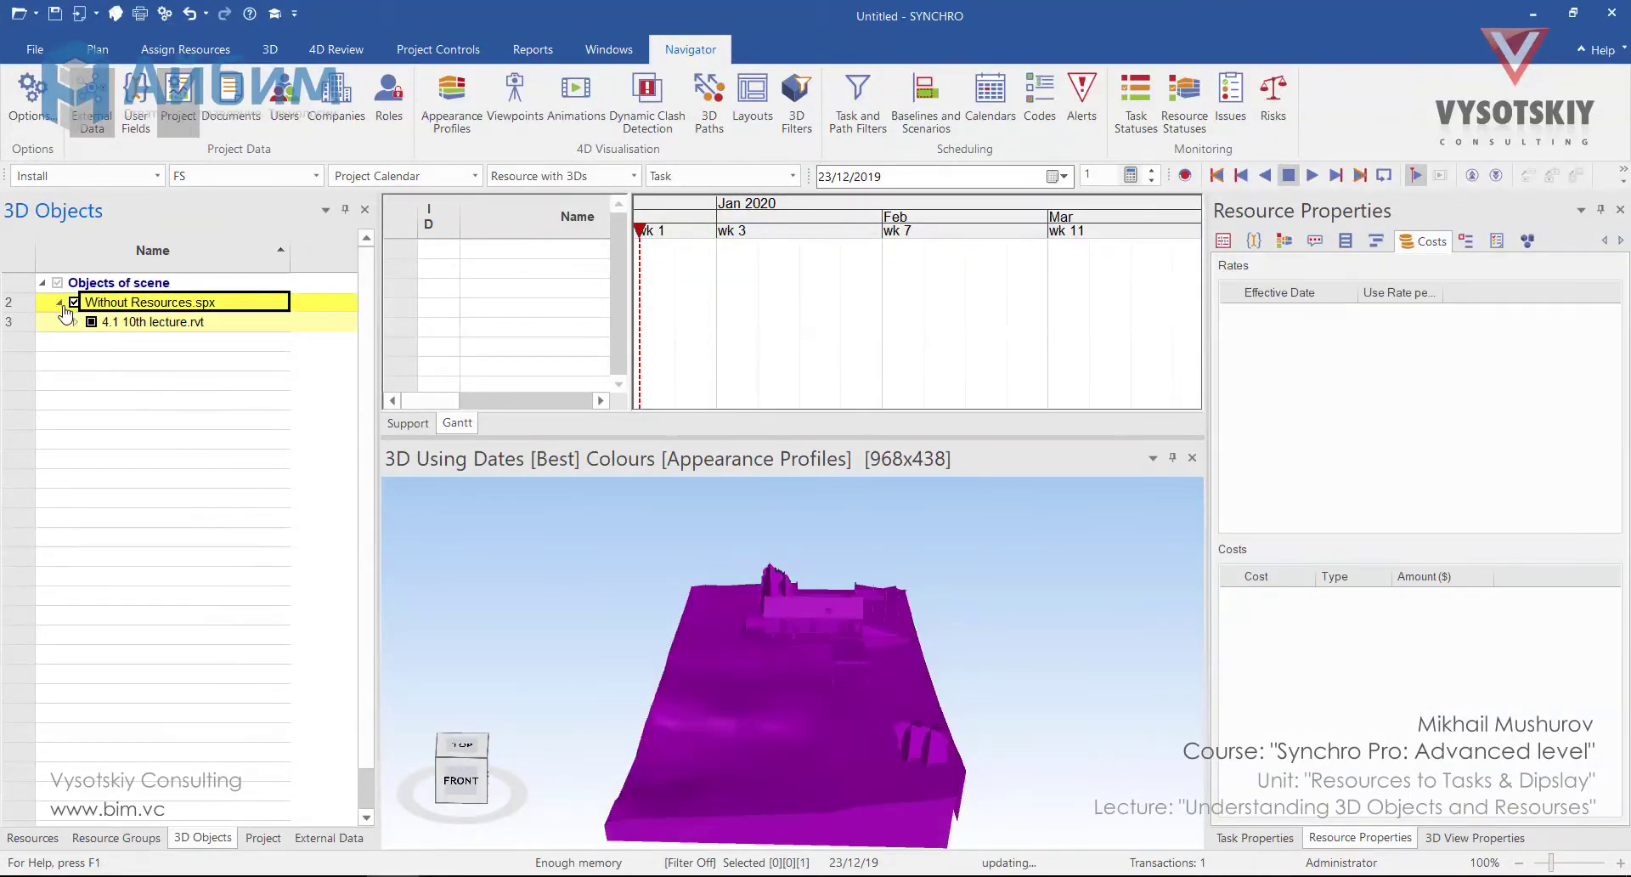
{"action": "left_click", "coordinate": [76, 322]}
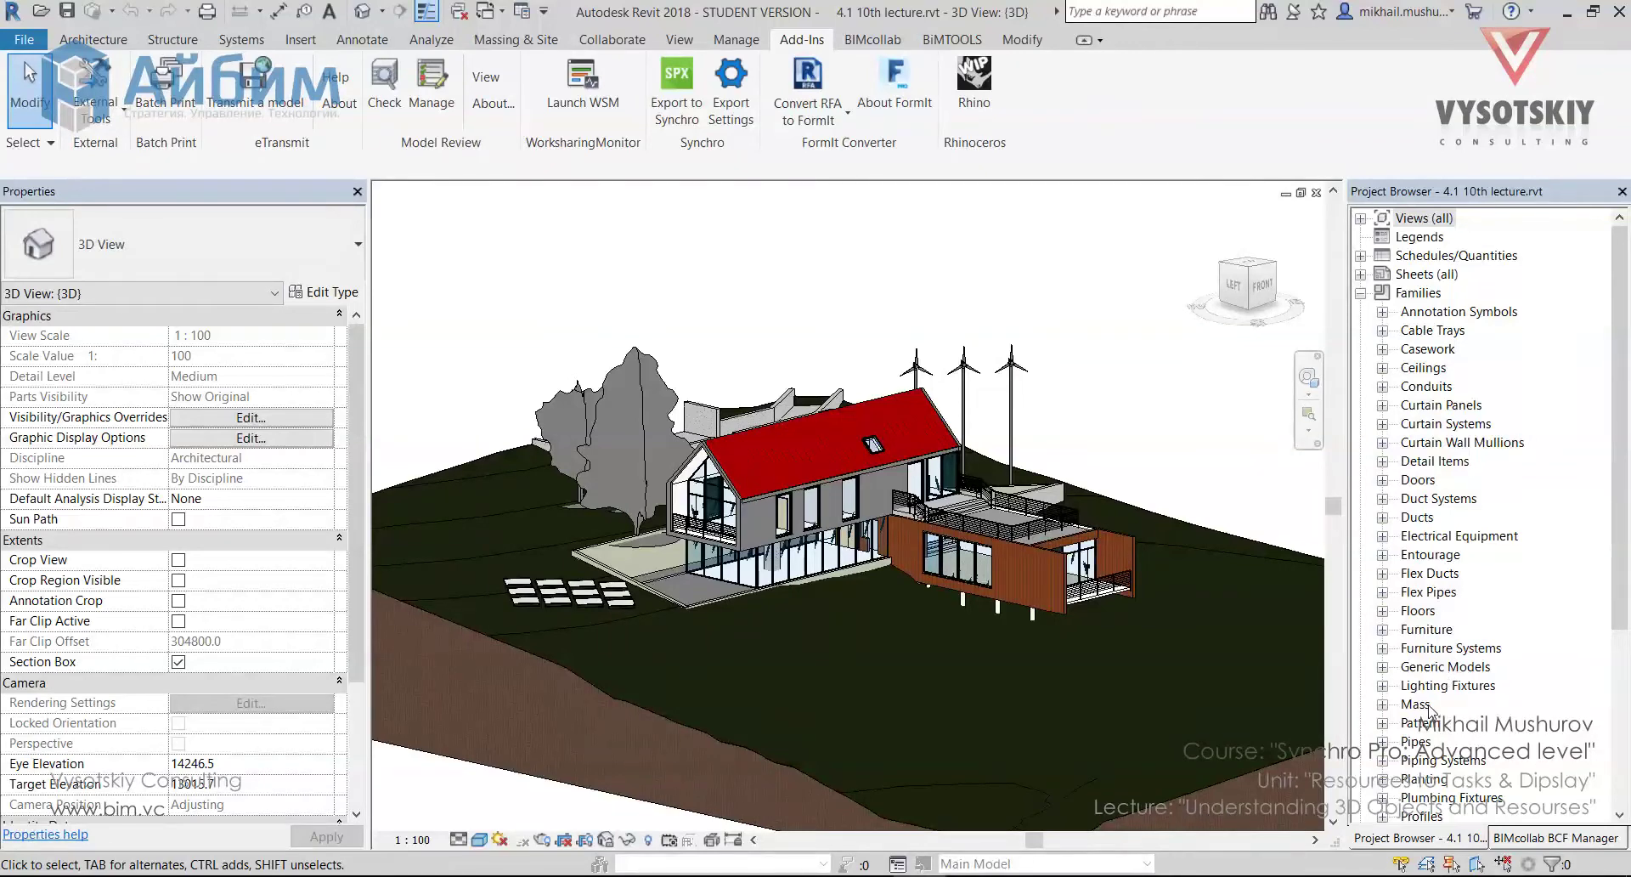
Switch from Revit back to Synchro Pro's 3D Objects category tree, Ceilings through Windows
{"action": "key", "text": "alt+Tab"}
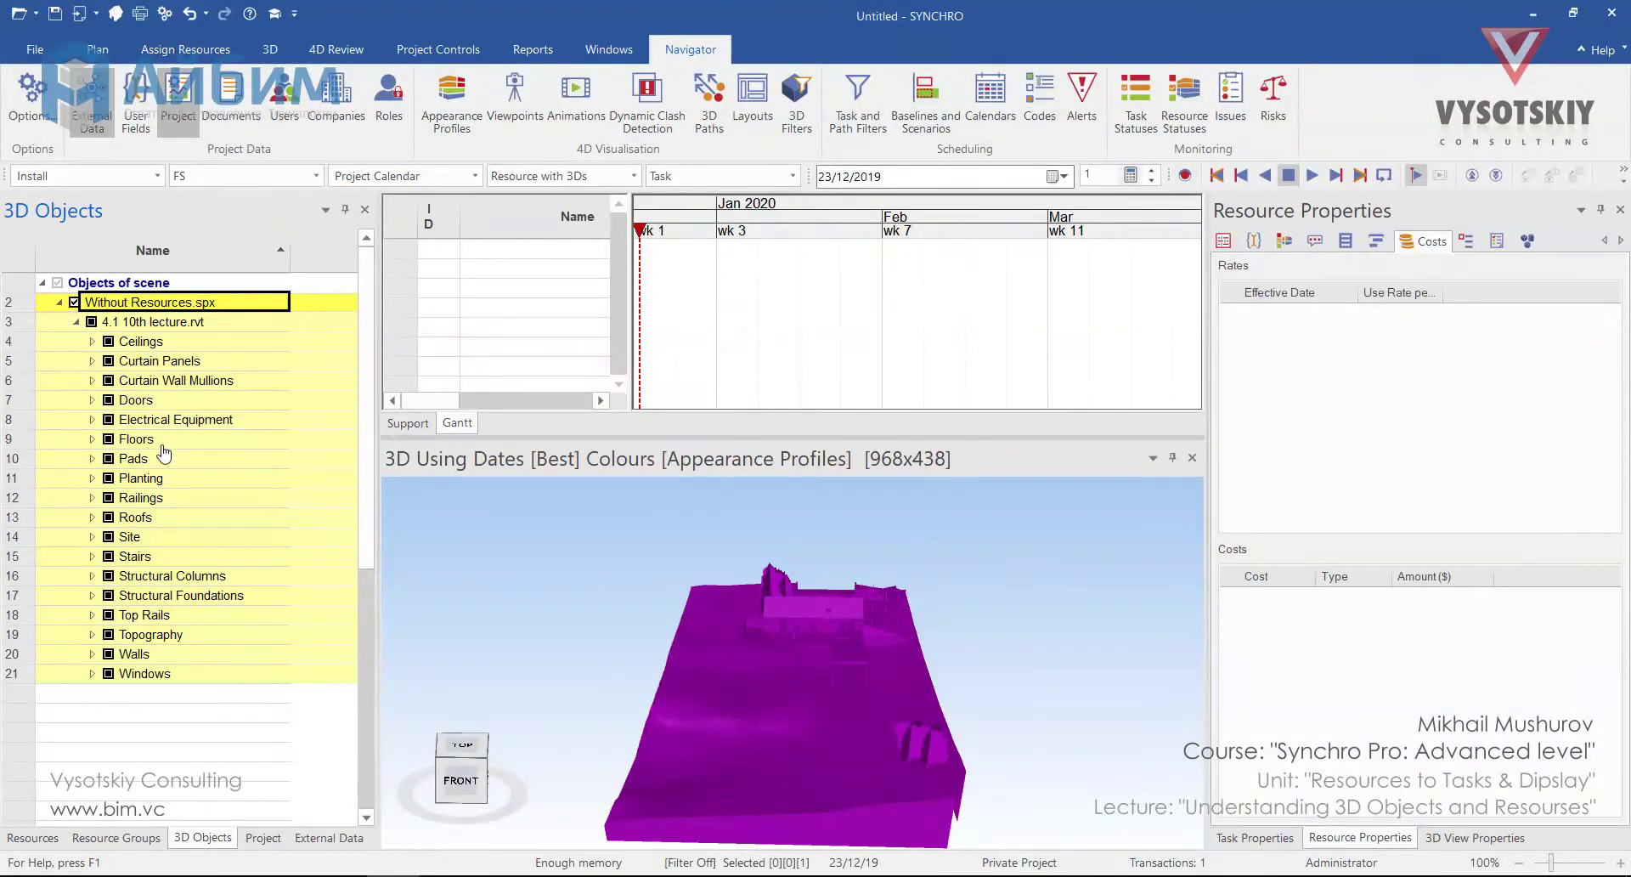
Unload the Topography and Planting categories with Load/Unload > Unload Selected
{"action": "key", "text": "Down"}
{"action": "key", "text": "Down"}
{"action": "key", "text": "Down"}
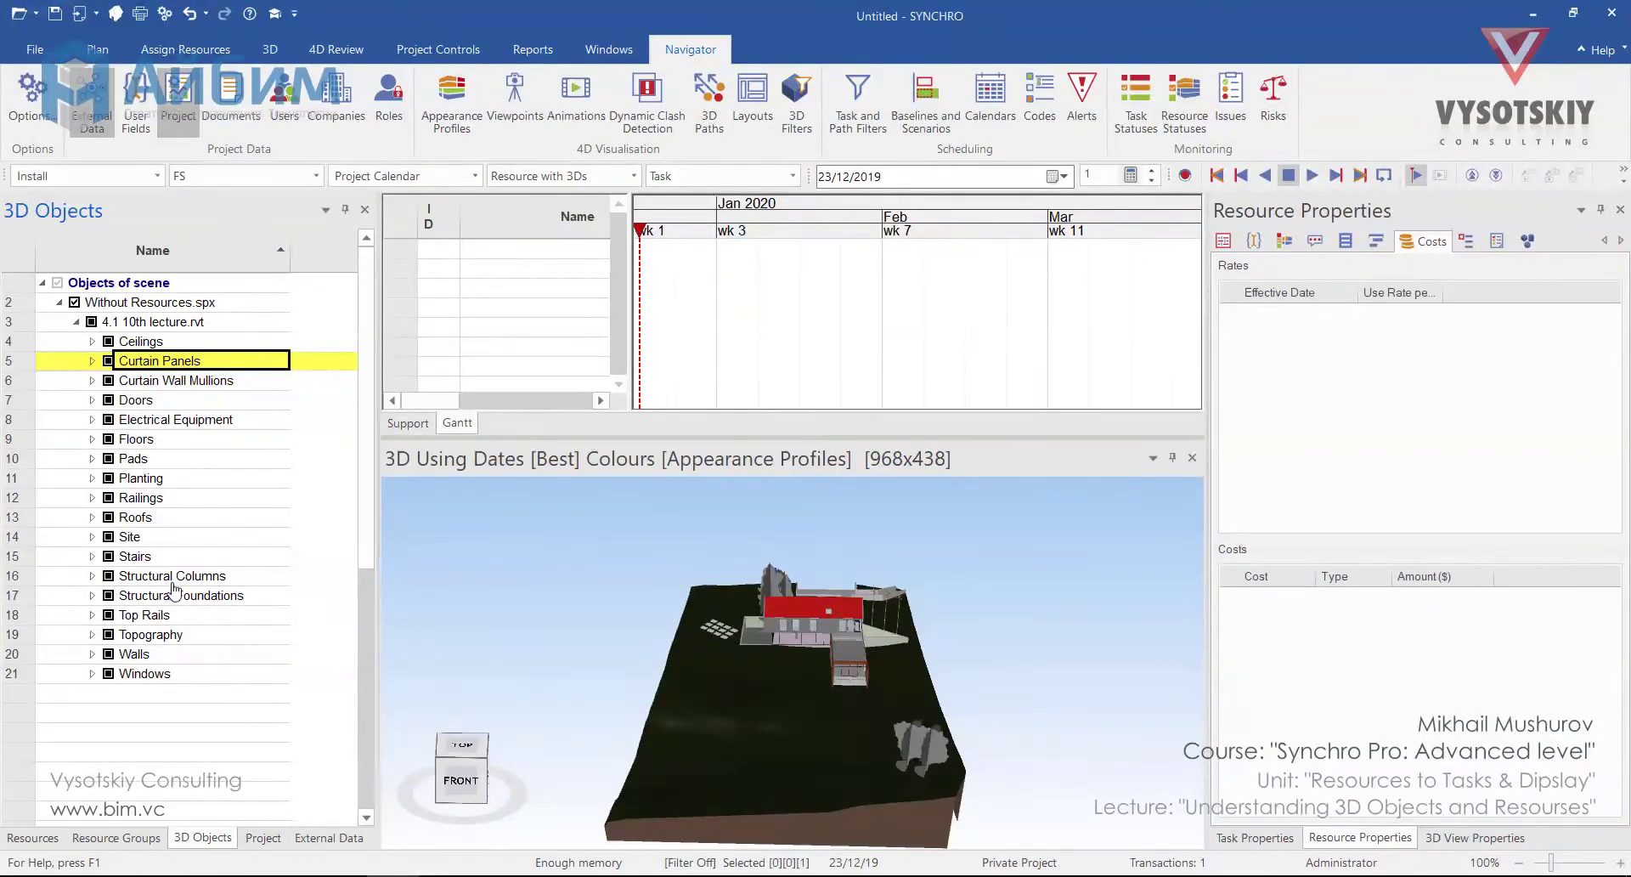
{"action": "left_click", "coordinate": [205, 639]}
{"action": "left_click", "coordinate": [188, 481], "text": "ctrl"}
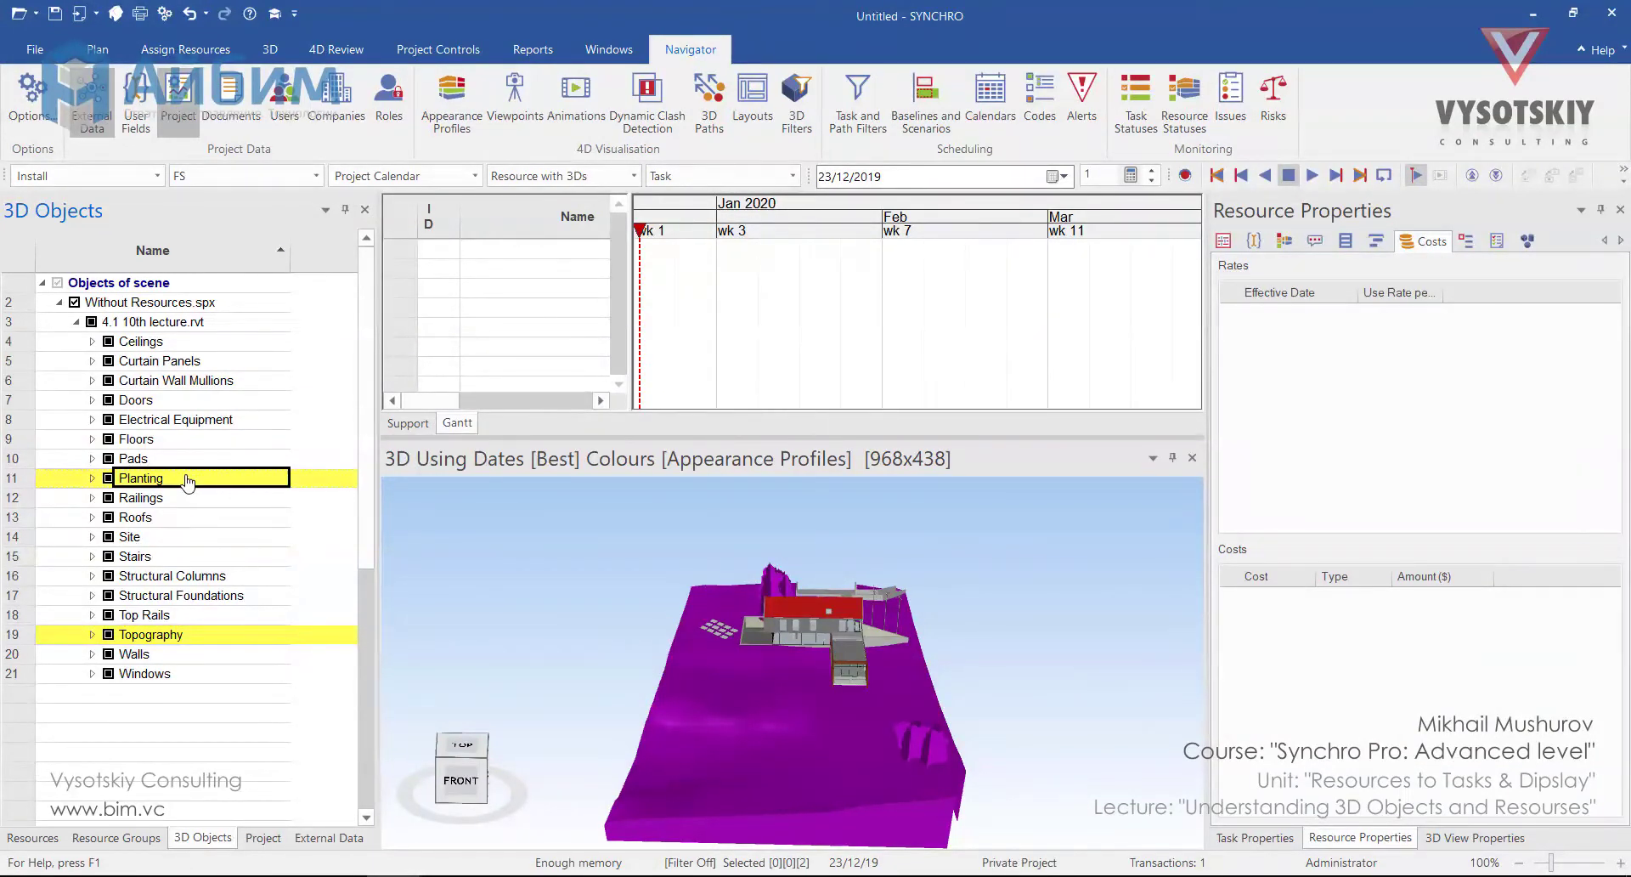
{"action": "right_click", "coordinate": [188, 481]}
{"action": "mouse_move", "coordinate": [346, 279]}
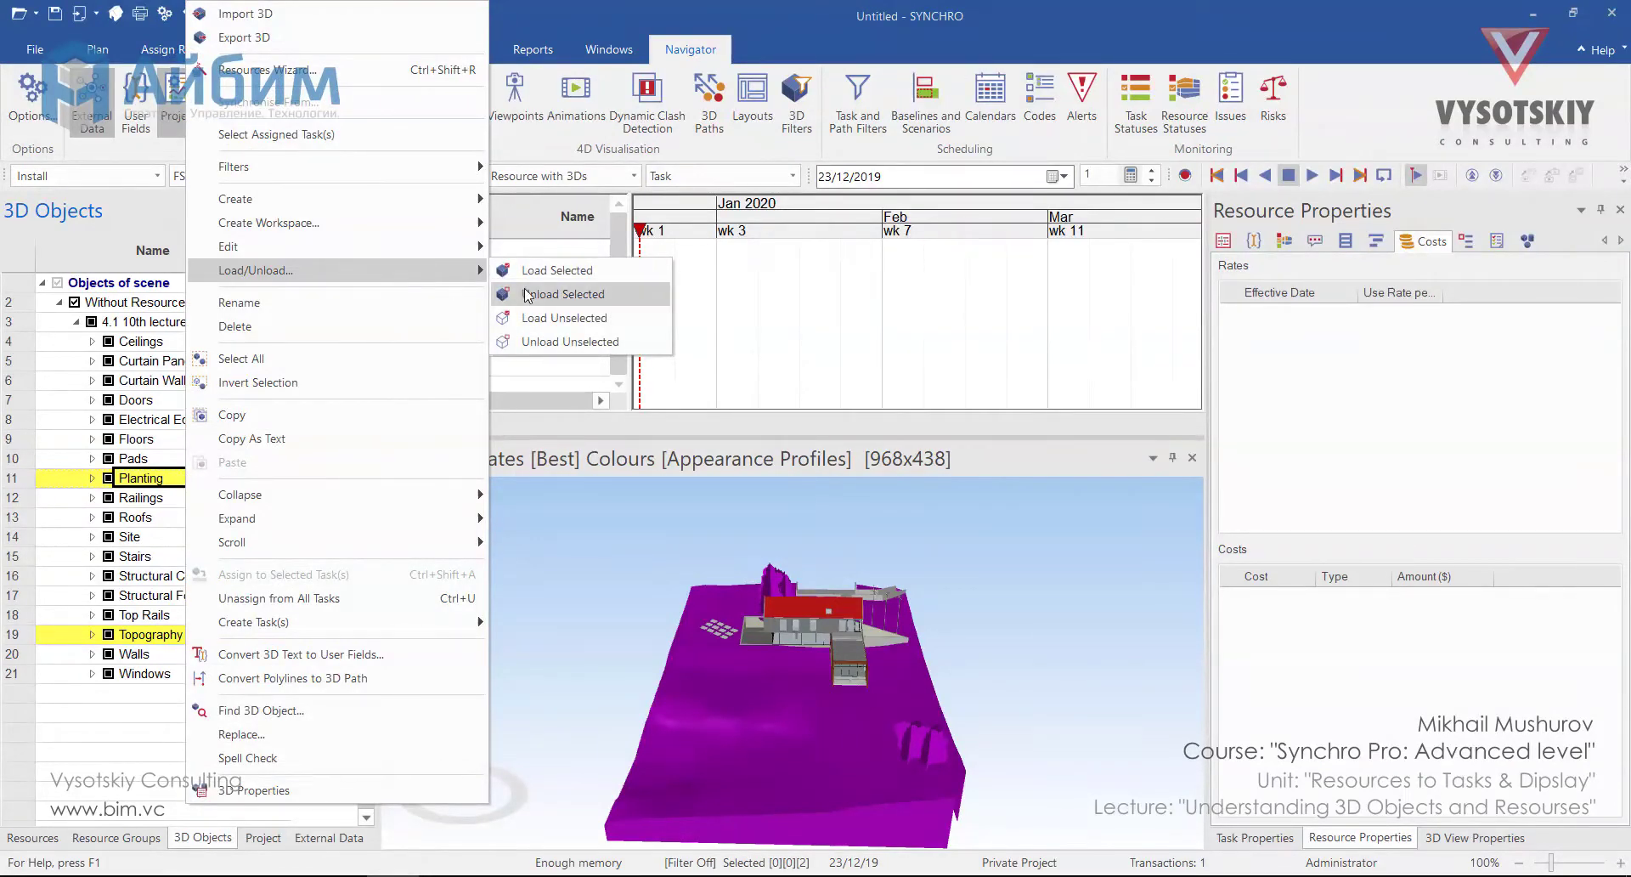
{"action": "left_click", "coordinate": [576, 294]}
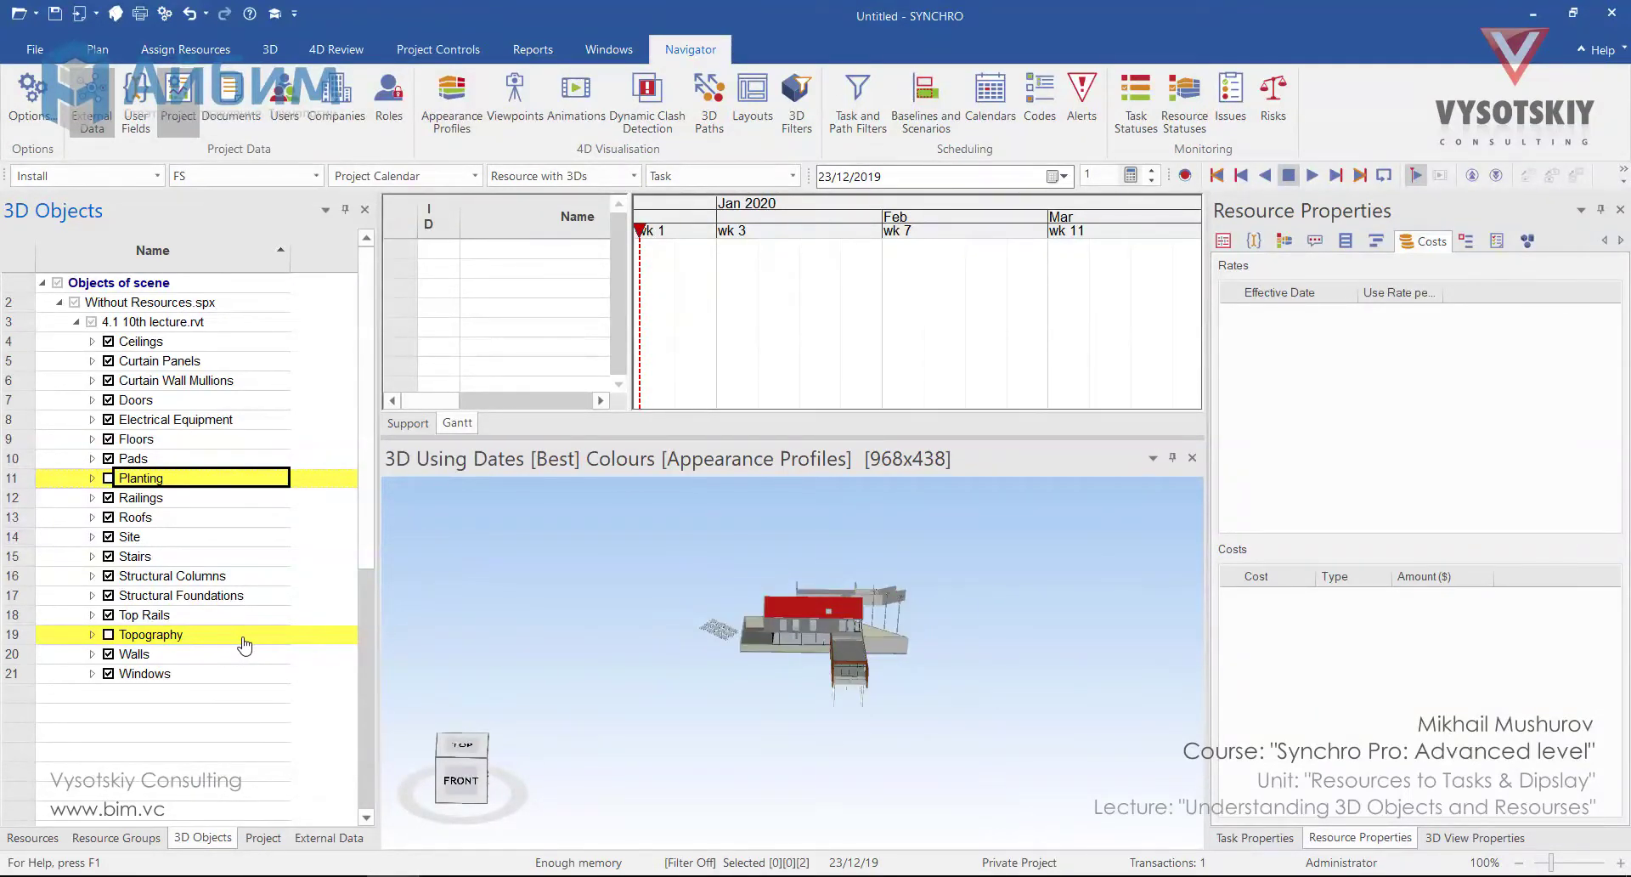
Turn Topography back on and select it alone in the 3D Objects tree
{"action": "left_click", "coordinate": [108, 635]}
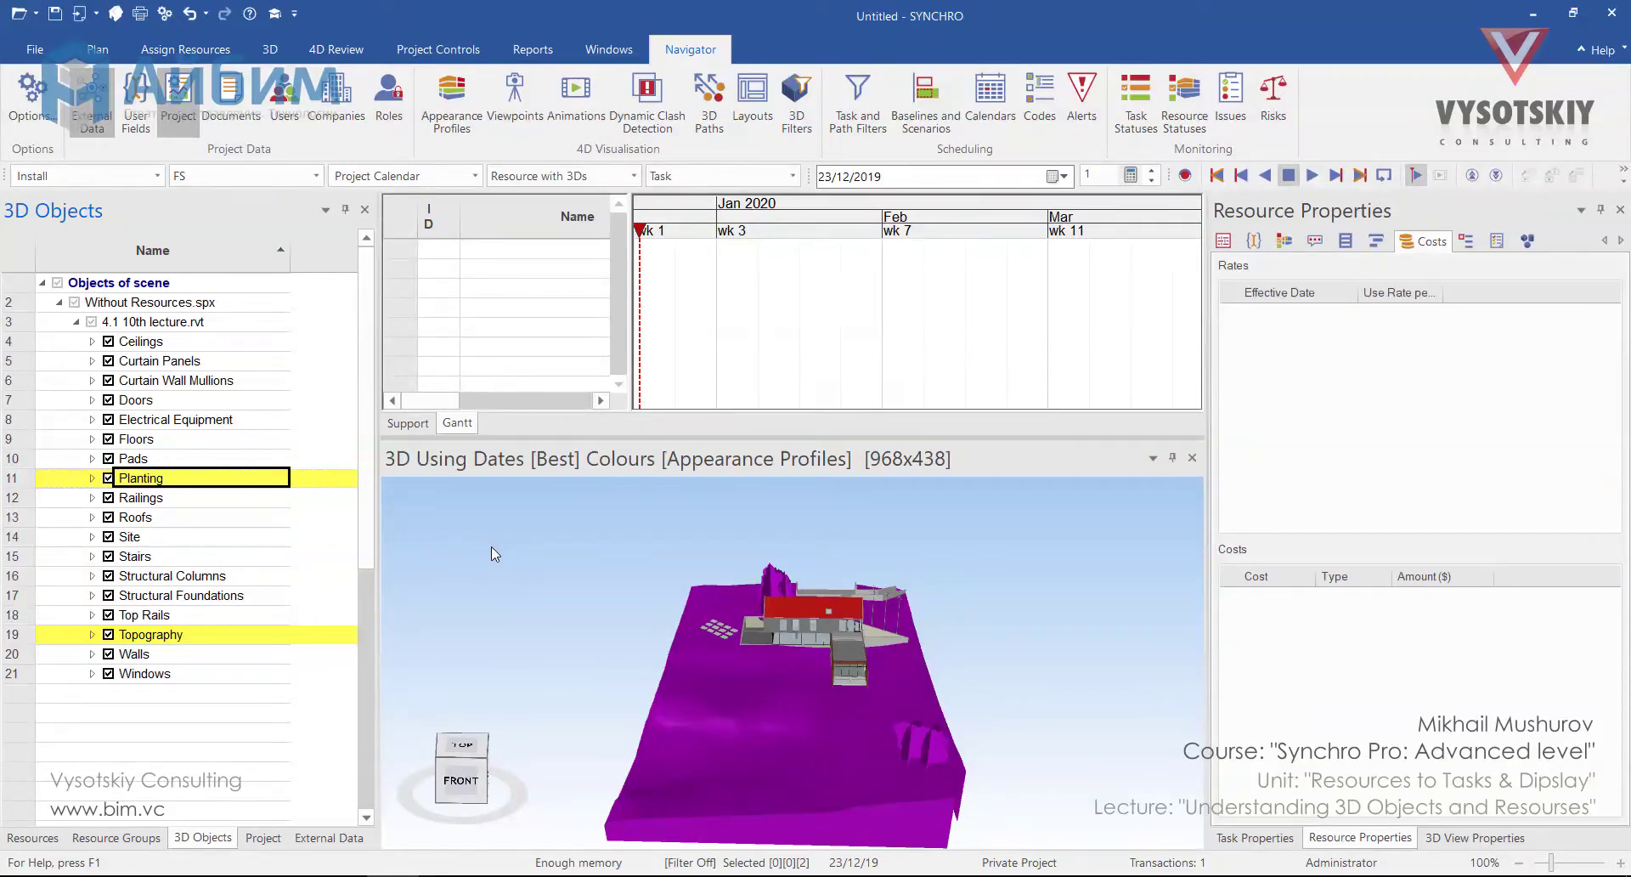
{"action": "left_click", "coordinate": [196, 641]}
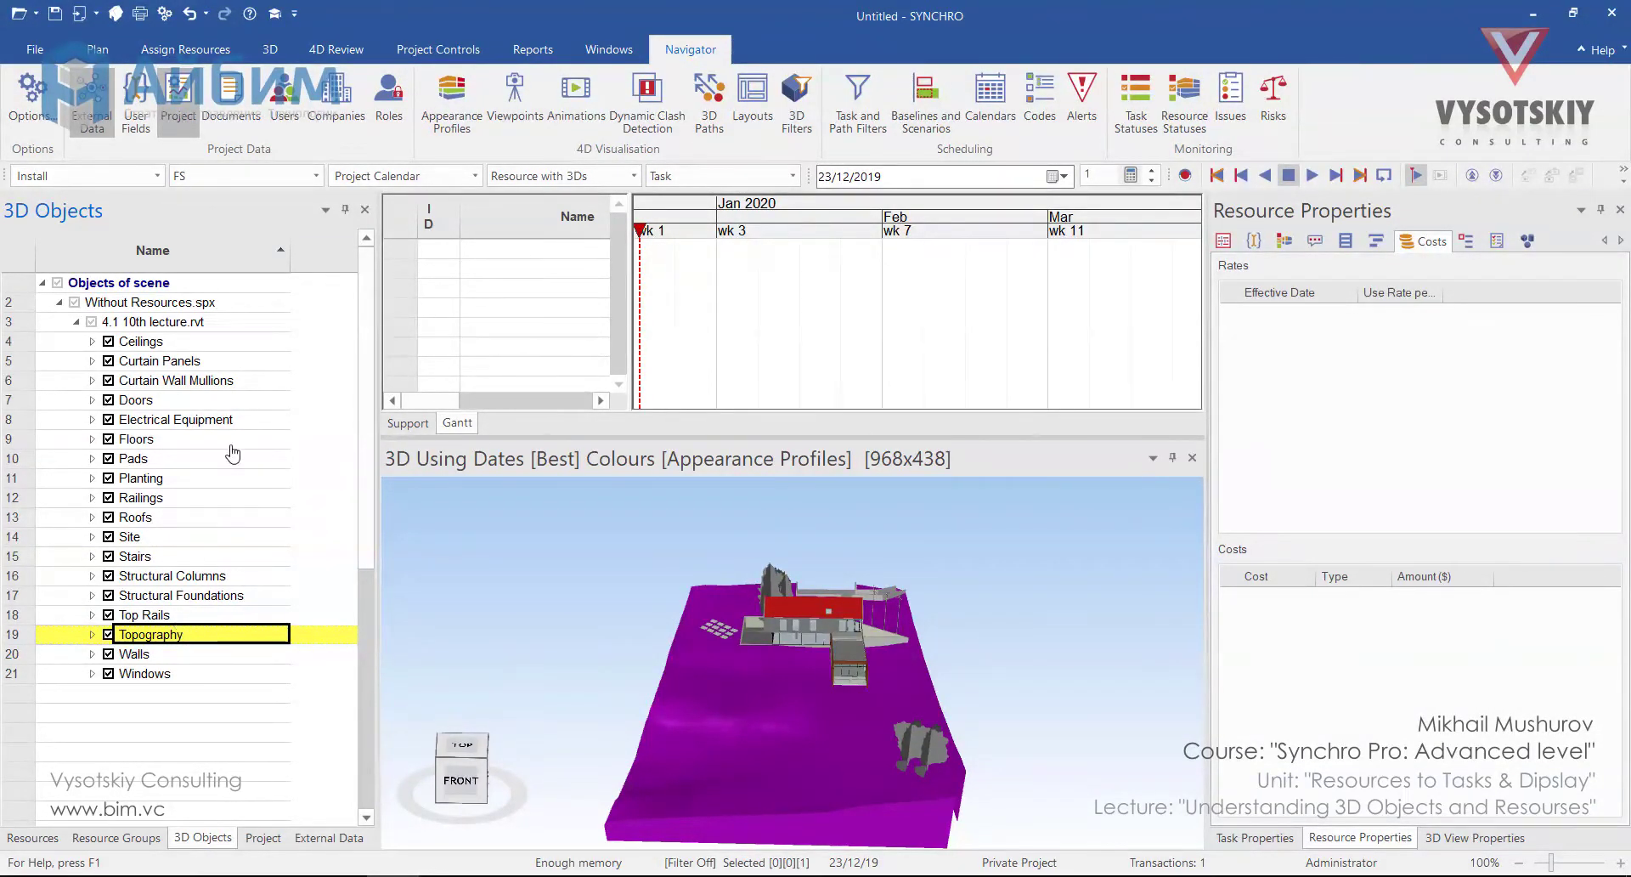
Give Topography a custom transparency of 75 while using its original colour/texture
{"action": "left_click", "coordinate": [263, 53]}
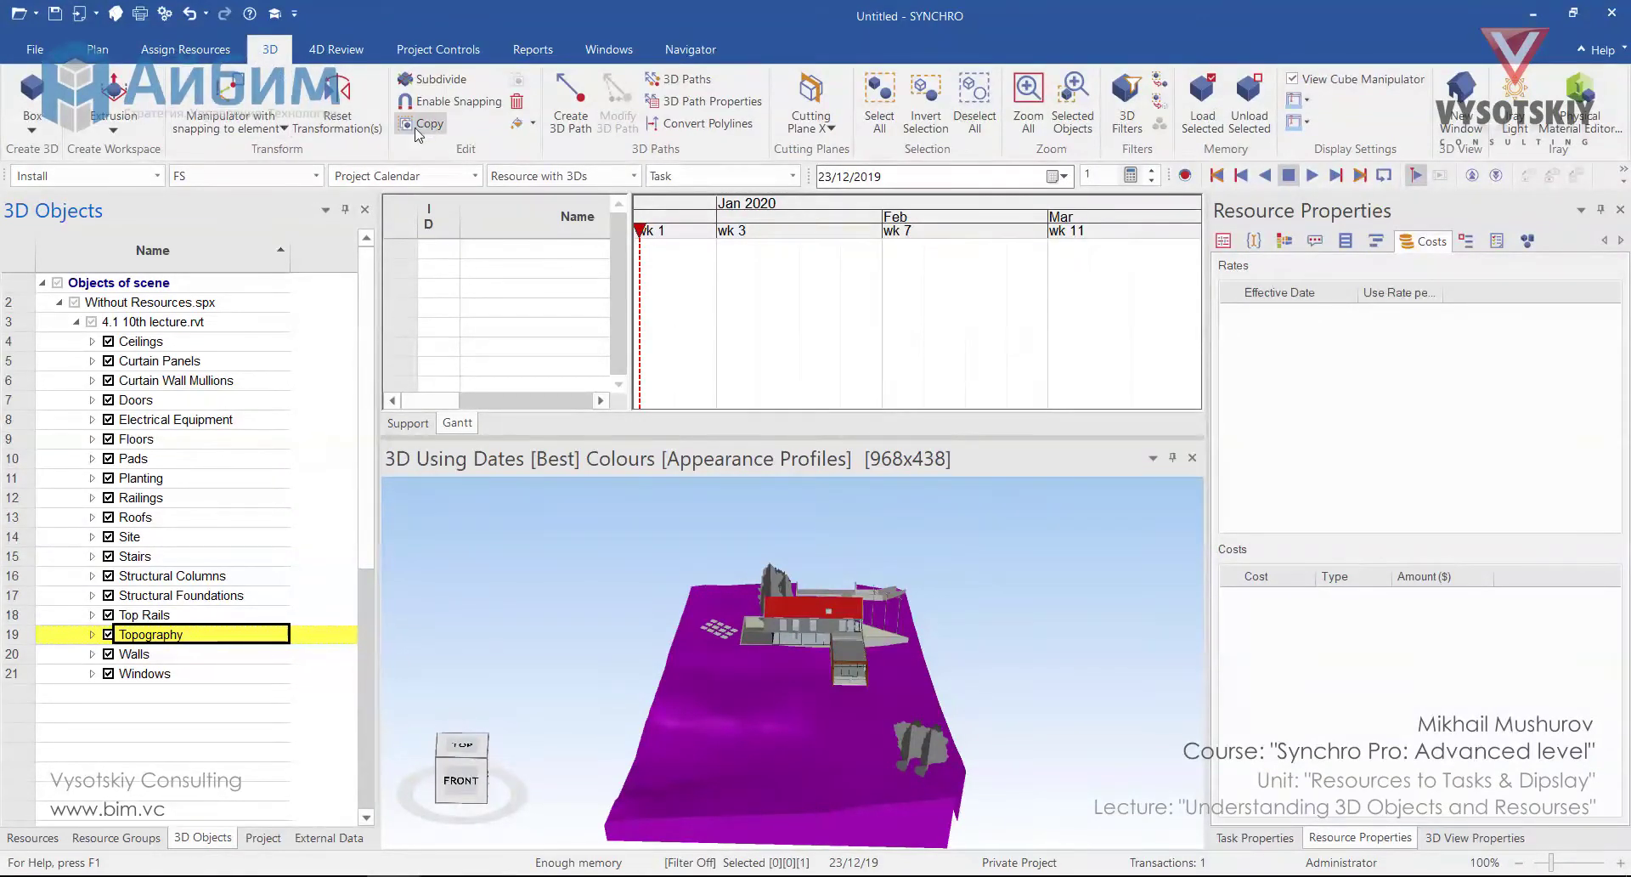
{"action": "left_click", "coordinate": [531, 124]}
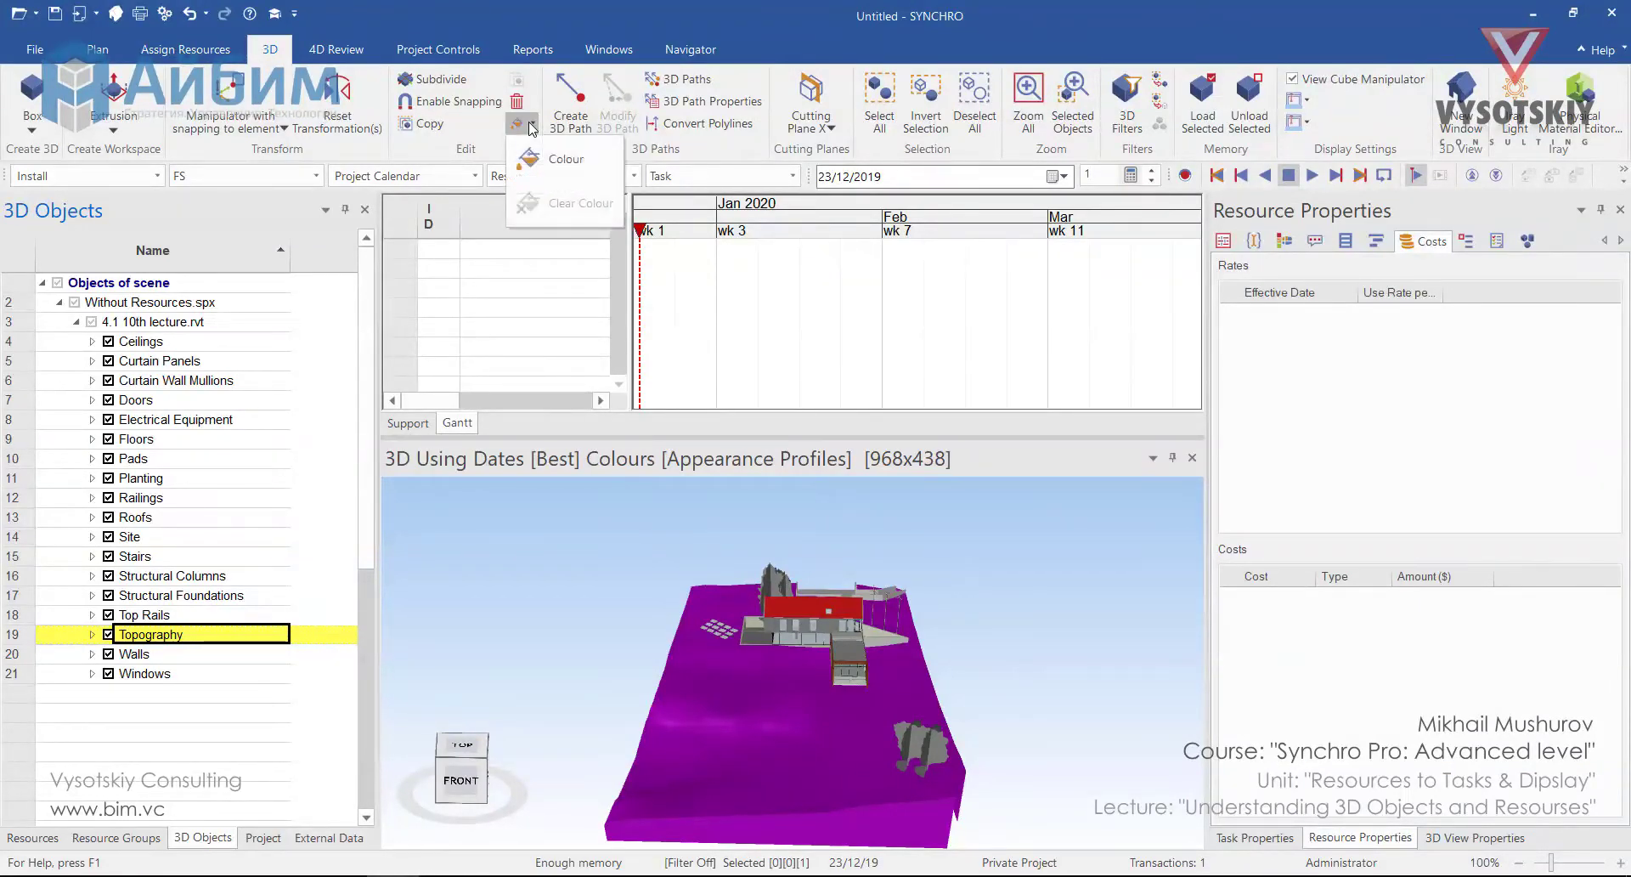
{"action": "left_click", "coordinate": [561, 159]}
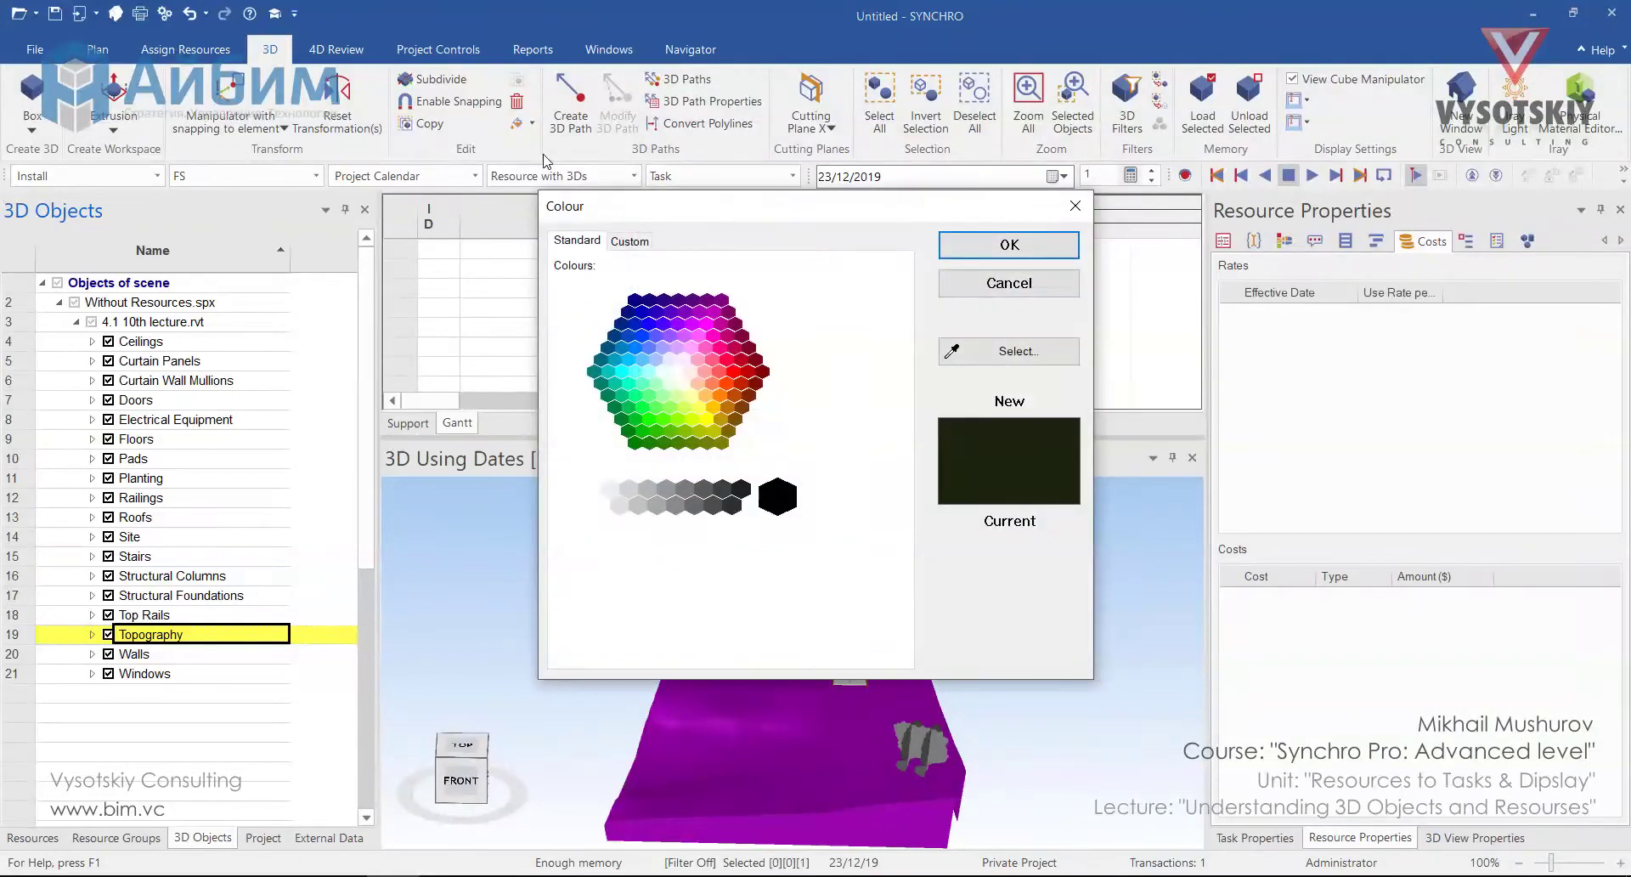
{"action": "left_click", "coordinate": [628, 243]}
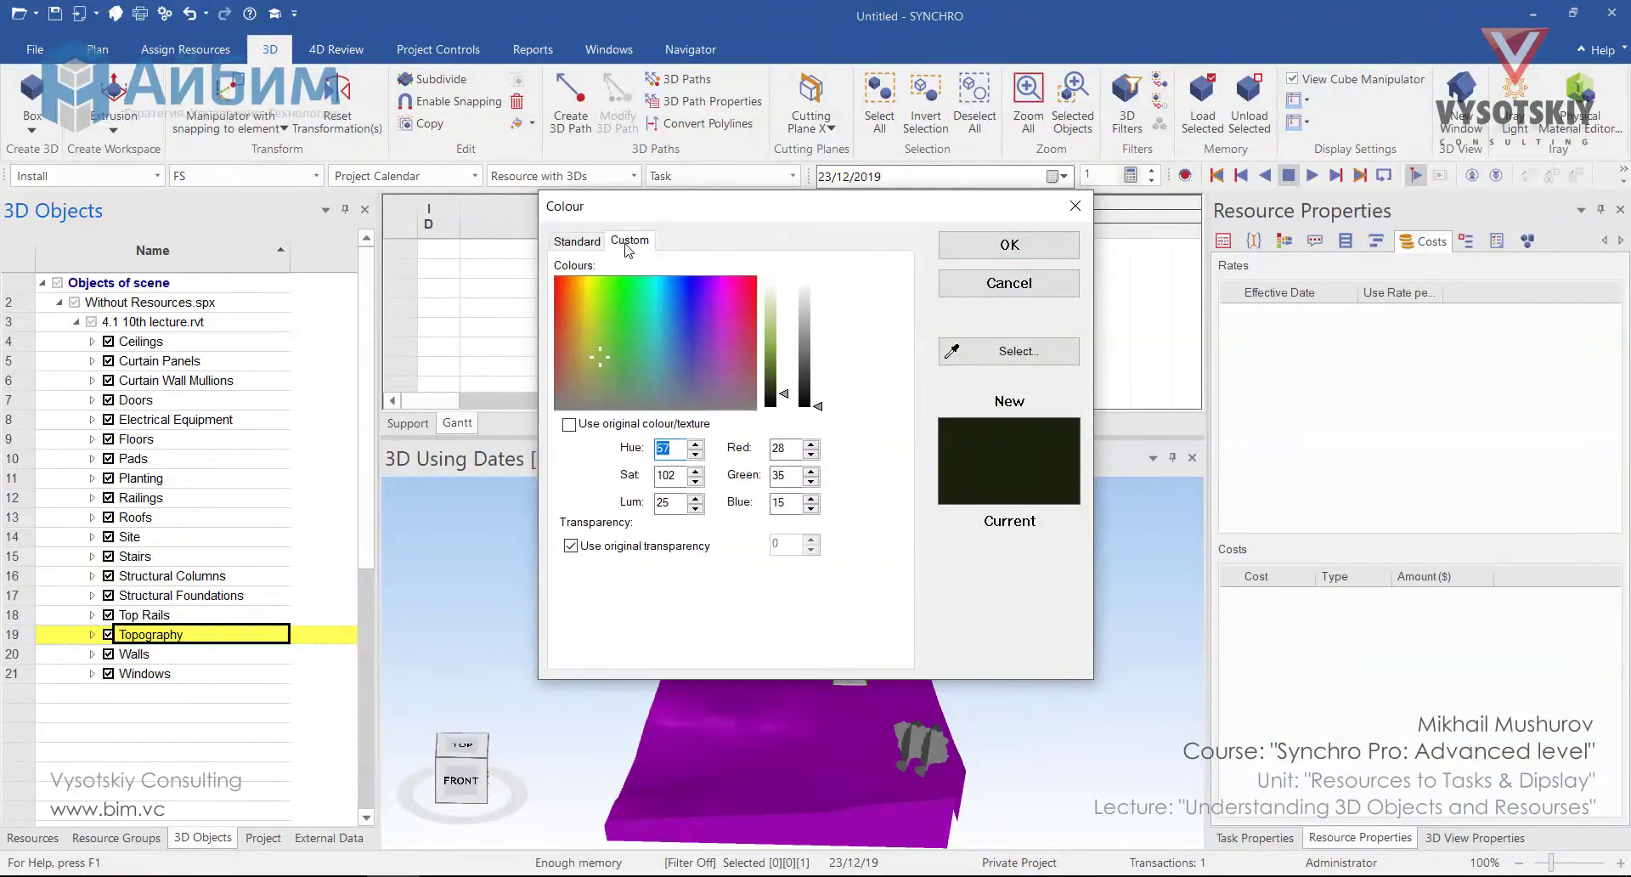
{"action": "left_click", "coordinate": [571, 546]}
{"action": "left_click_drag", "start_coordinate": [790, 544], "coordinate": [759, 543]}
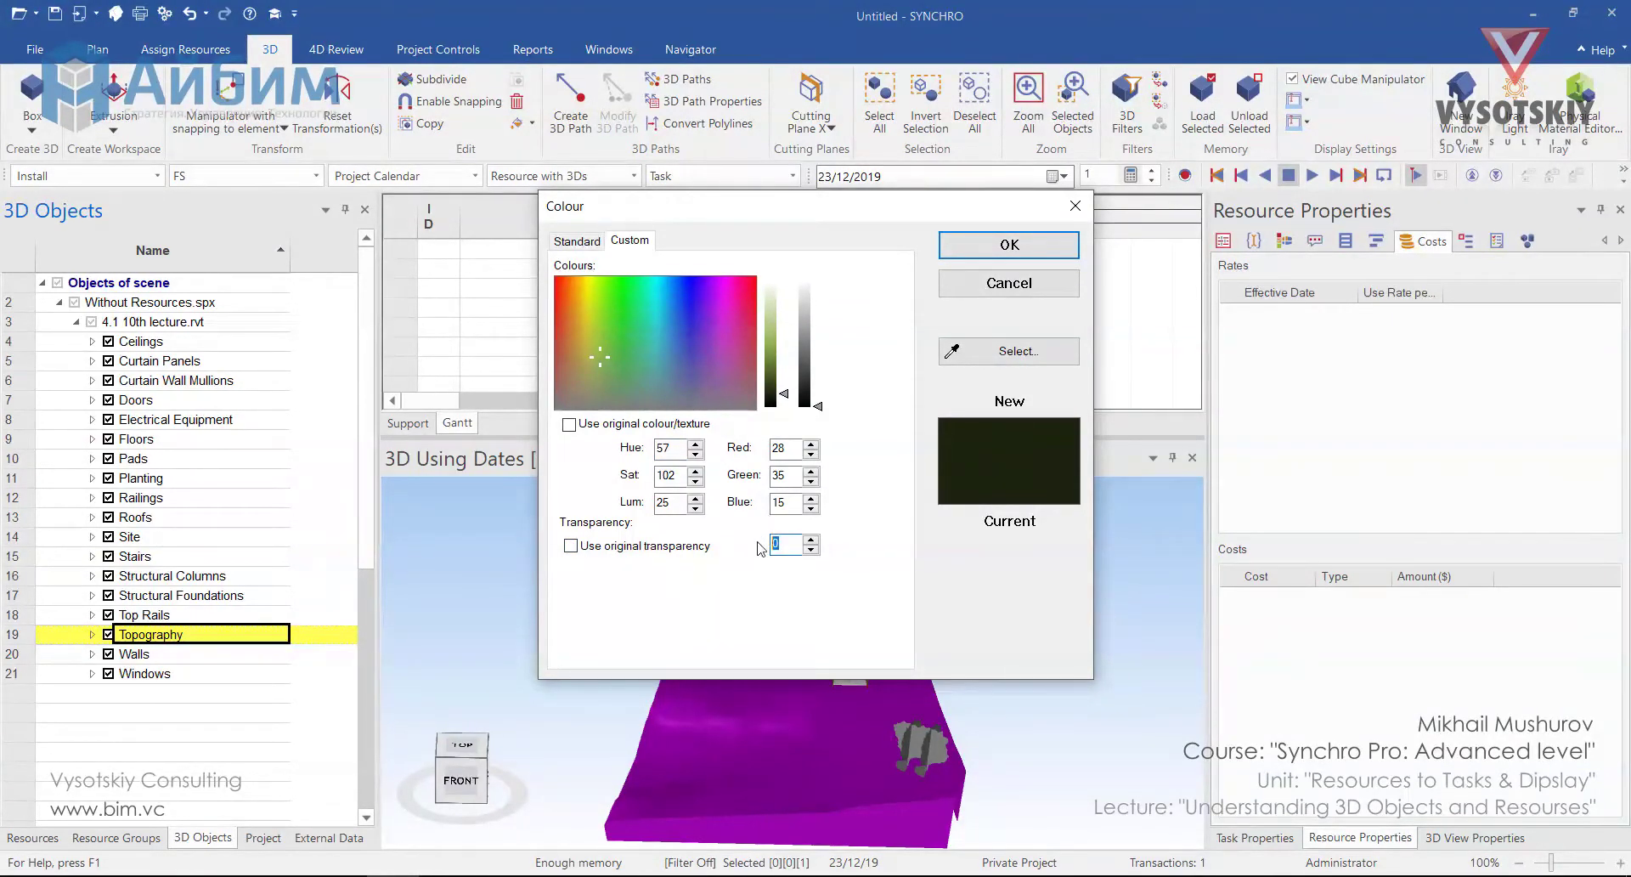
{"action": "type", "text": "75"}
{"action": "left_click", "coordinate": [569, 425]}
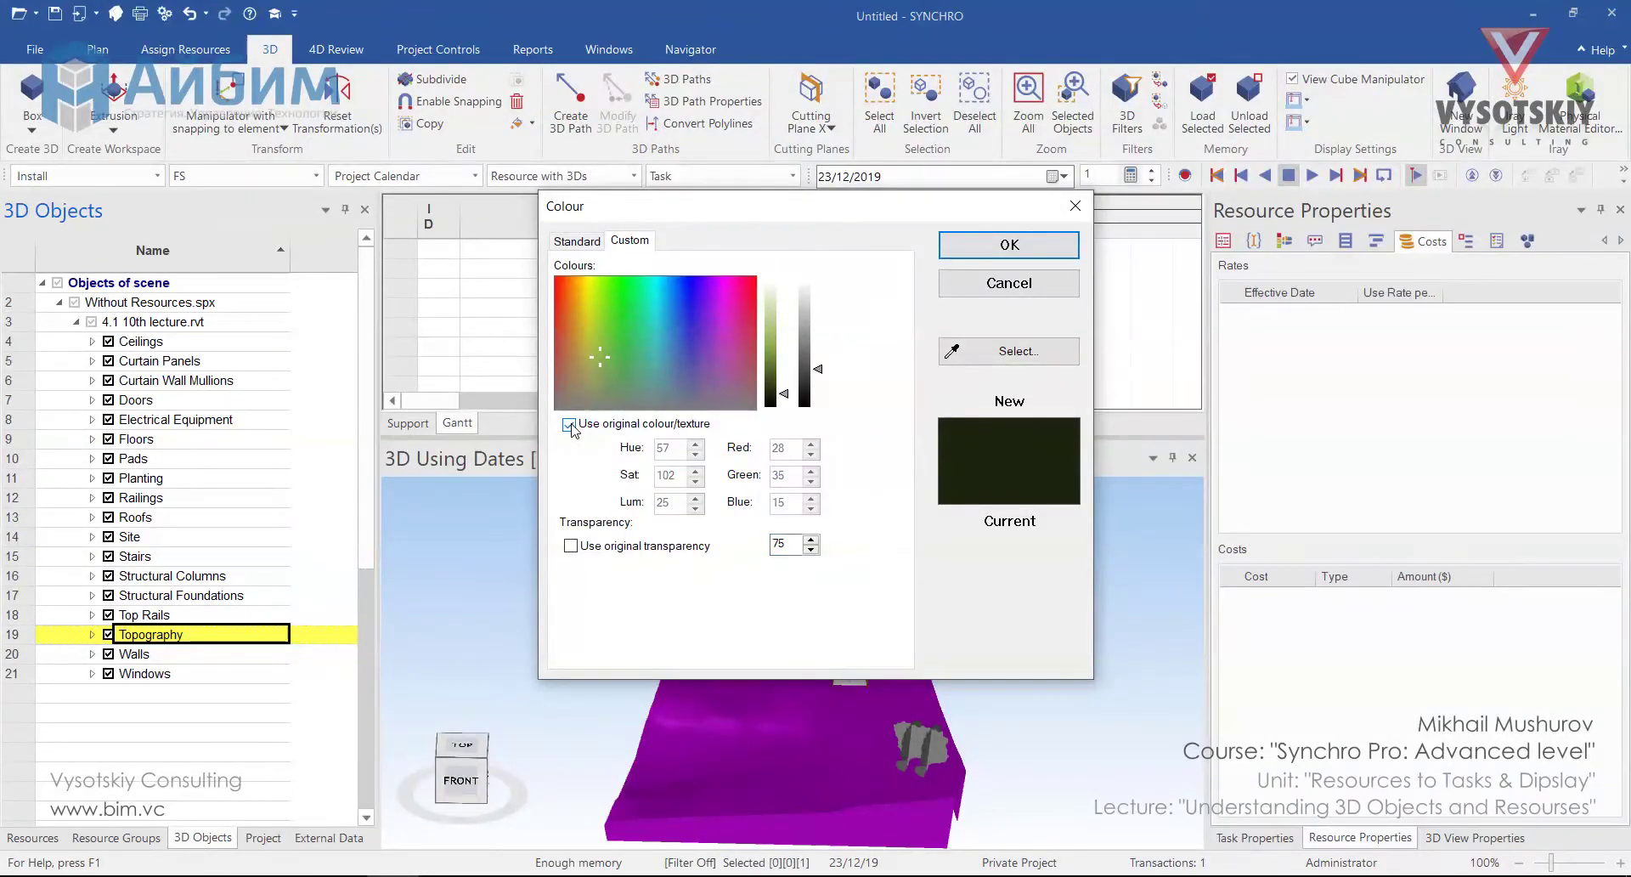
{"action": "left_click", "coordinate": [1009, 249]}
Apply a custom translucent grey colour to the whole Planting category
{"action": "left_click", "coordinate": [1041, 690]}
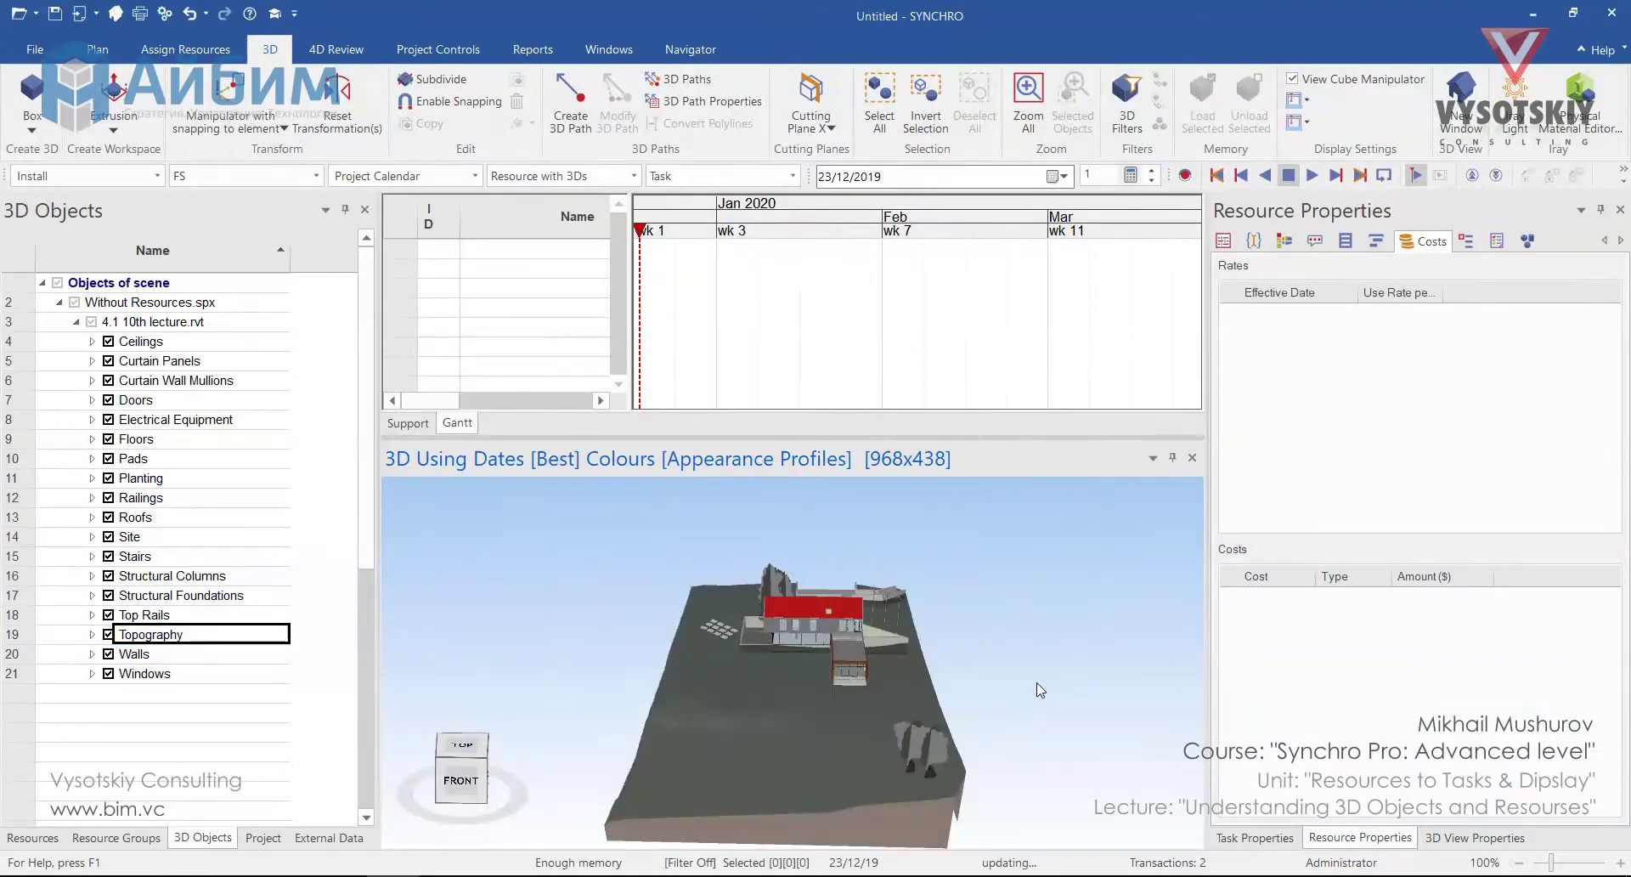
{"action": "left_click_drag", "start_coordinate": [1031, 781], "coordinate": [807, 661]}
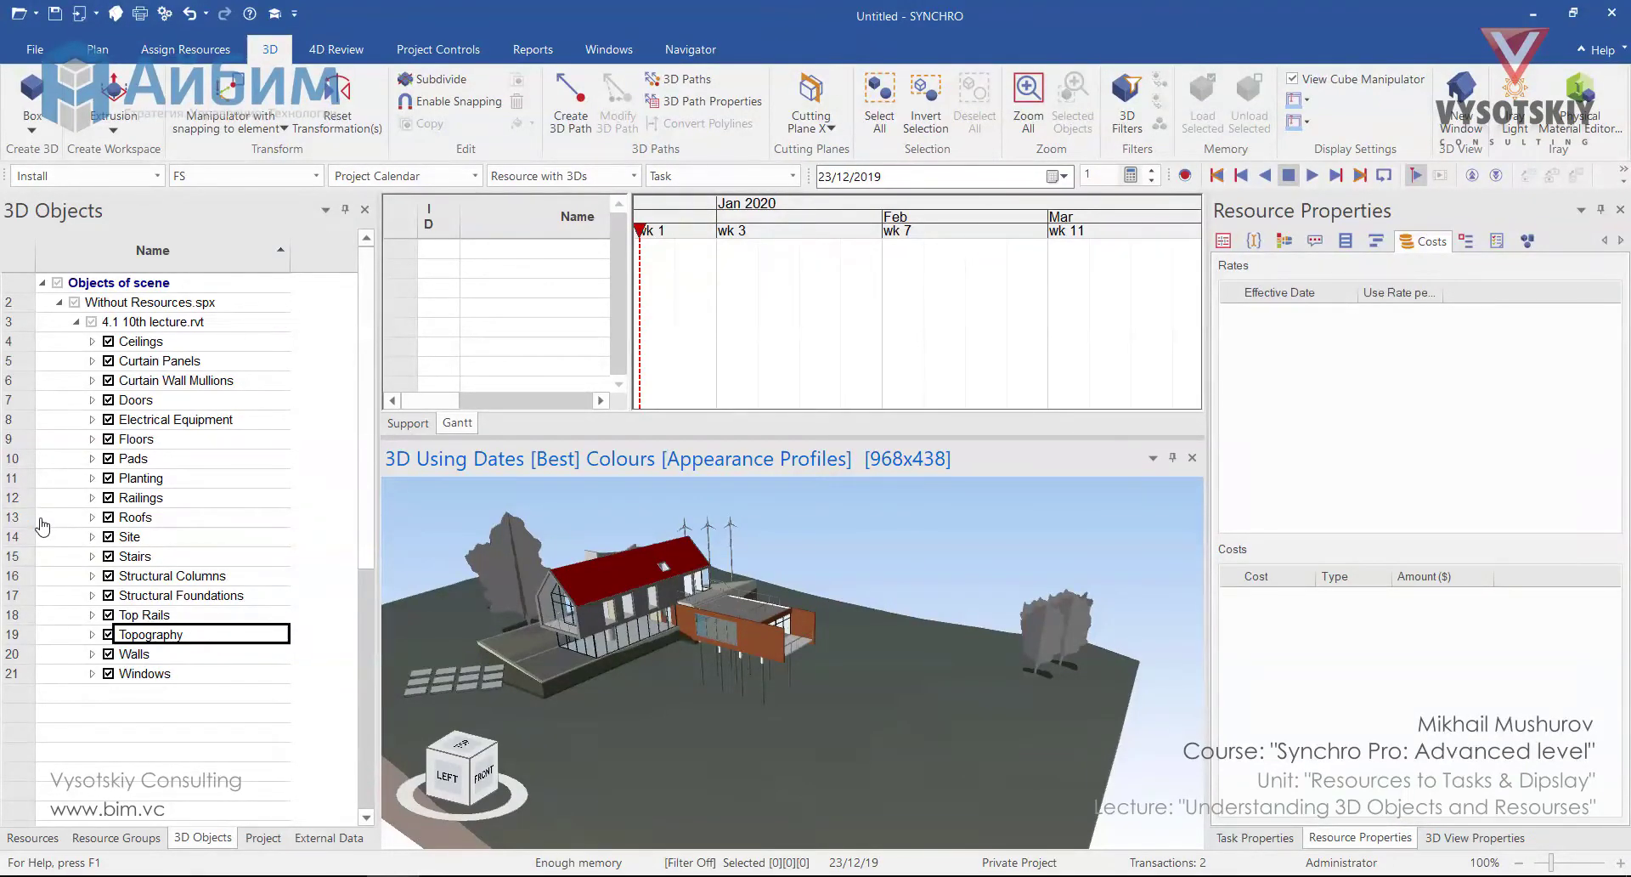
{"action": "left_click", "coordinate": [174, 481]}
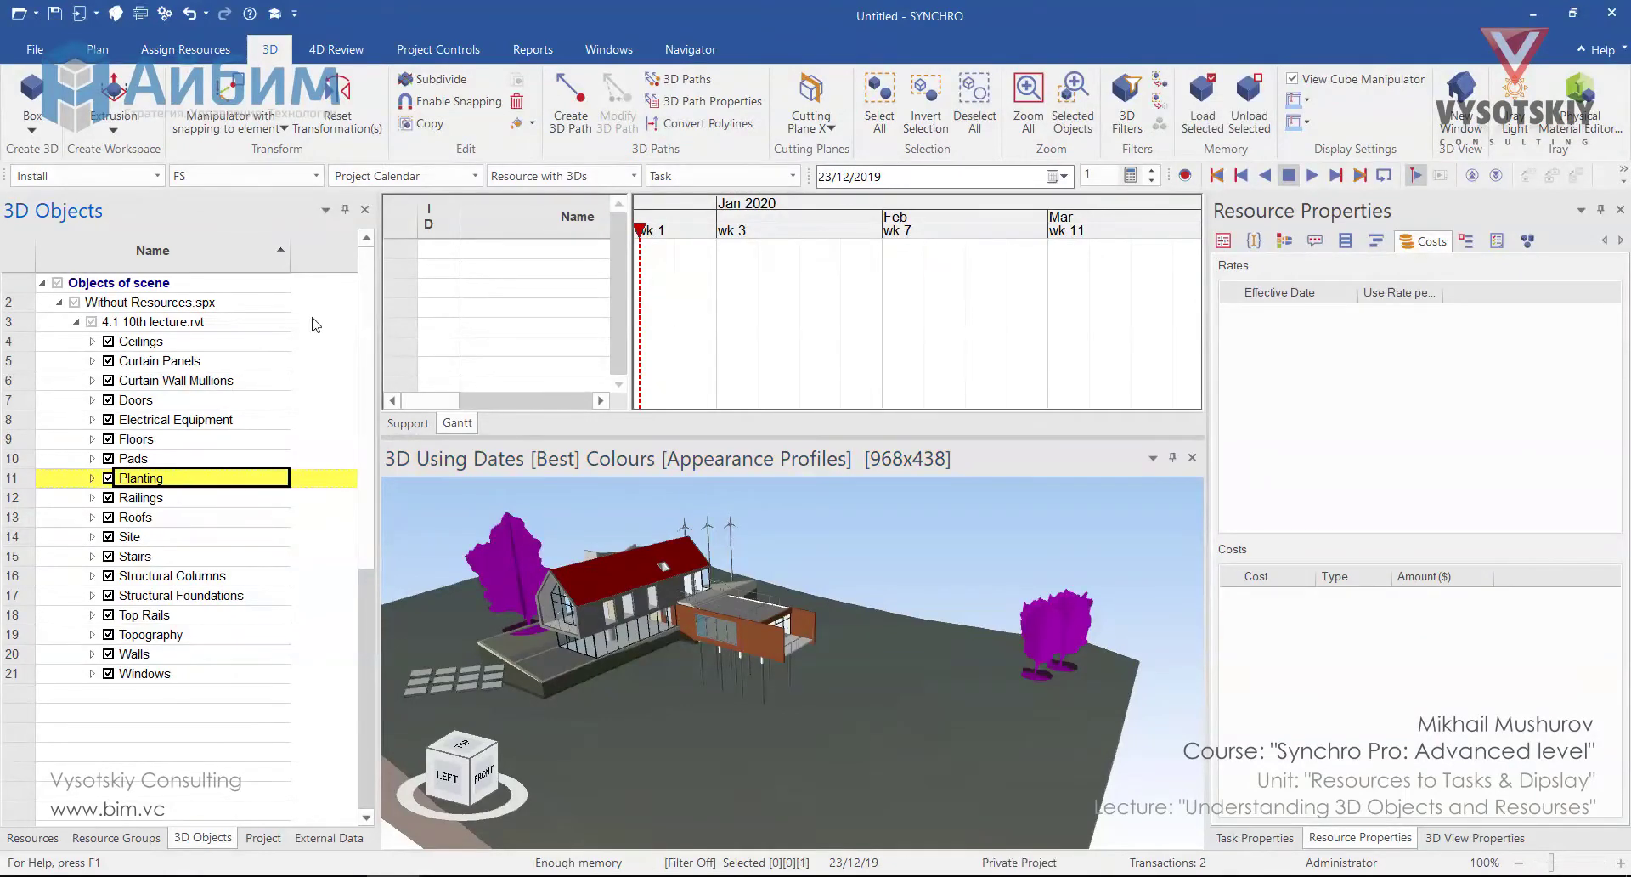
{"action": "left_click", "coordinate": [516, 124]}
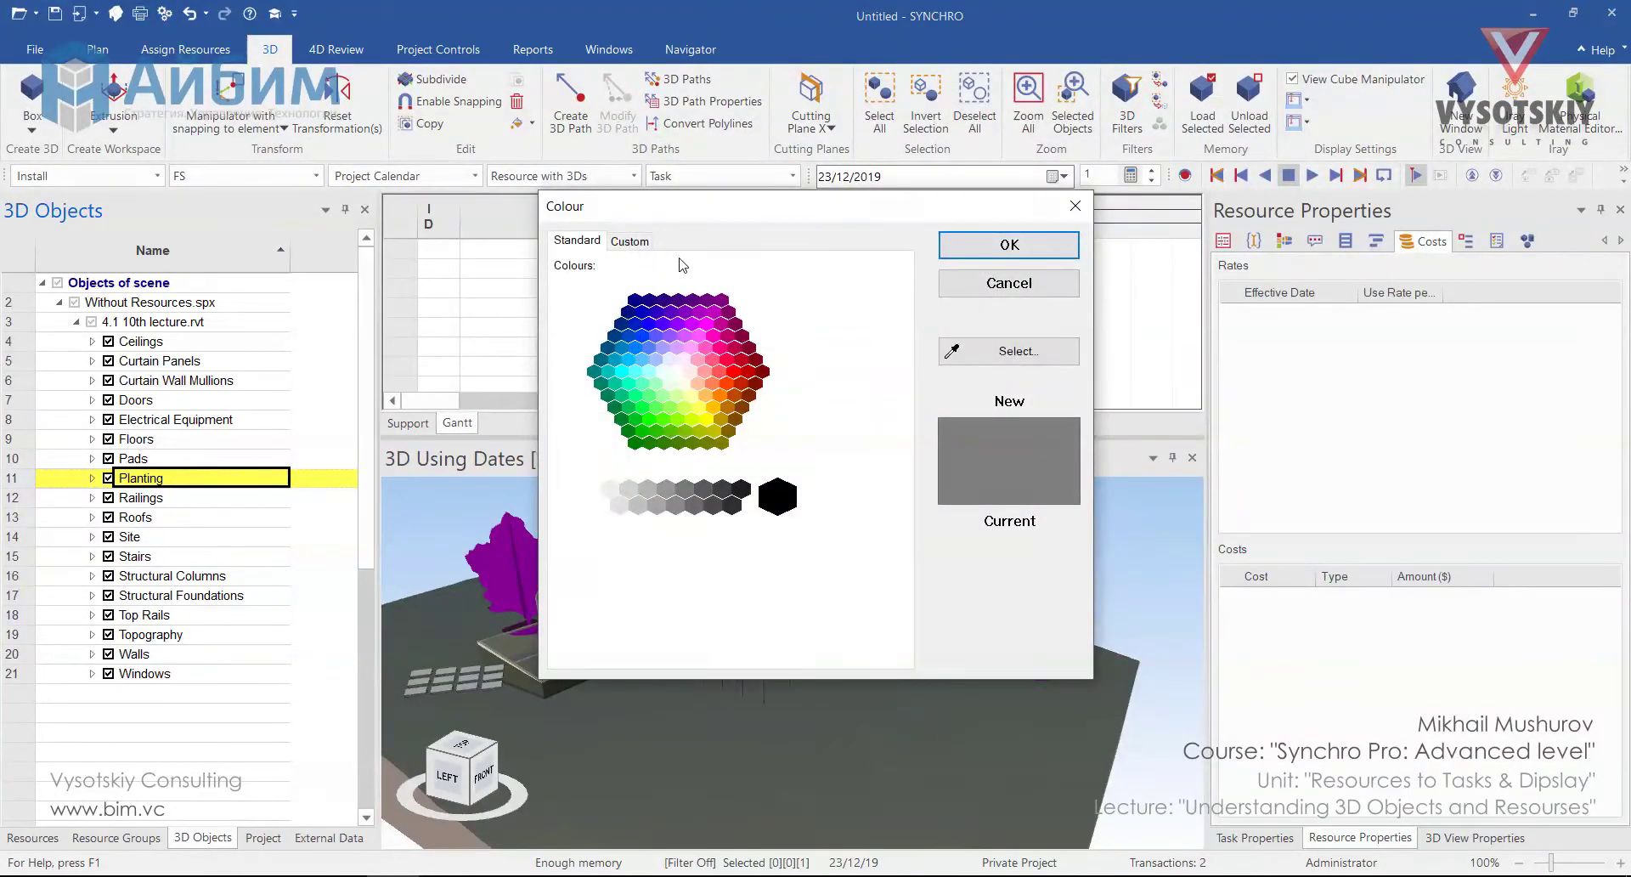
{"action": "left_click", "coordinate": [642, 242]}
{"action": "left_click", "coordinate": [1009, 244]}
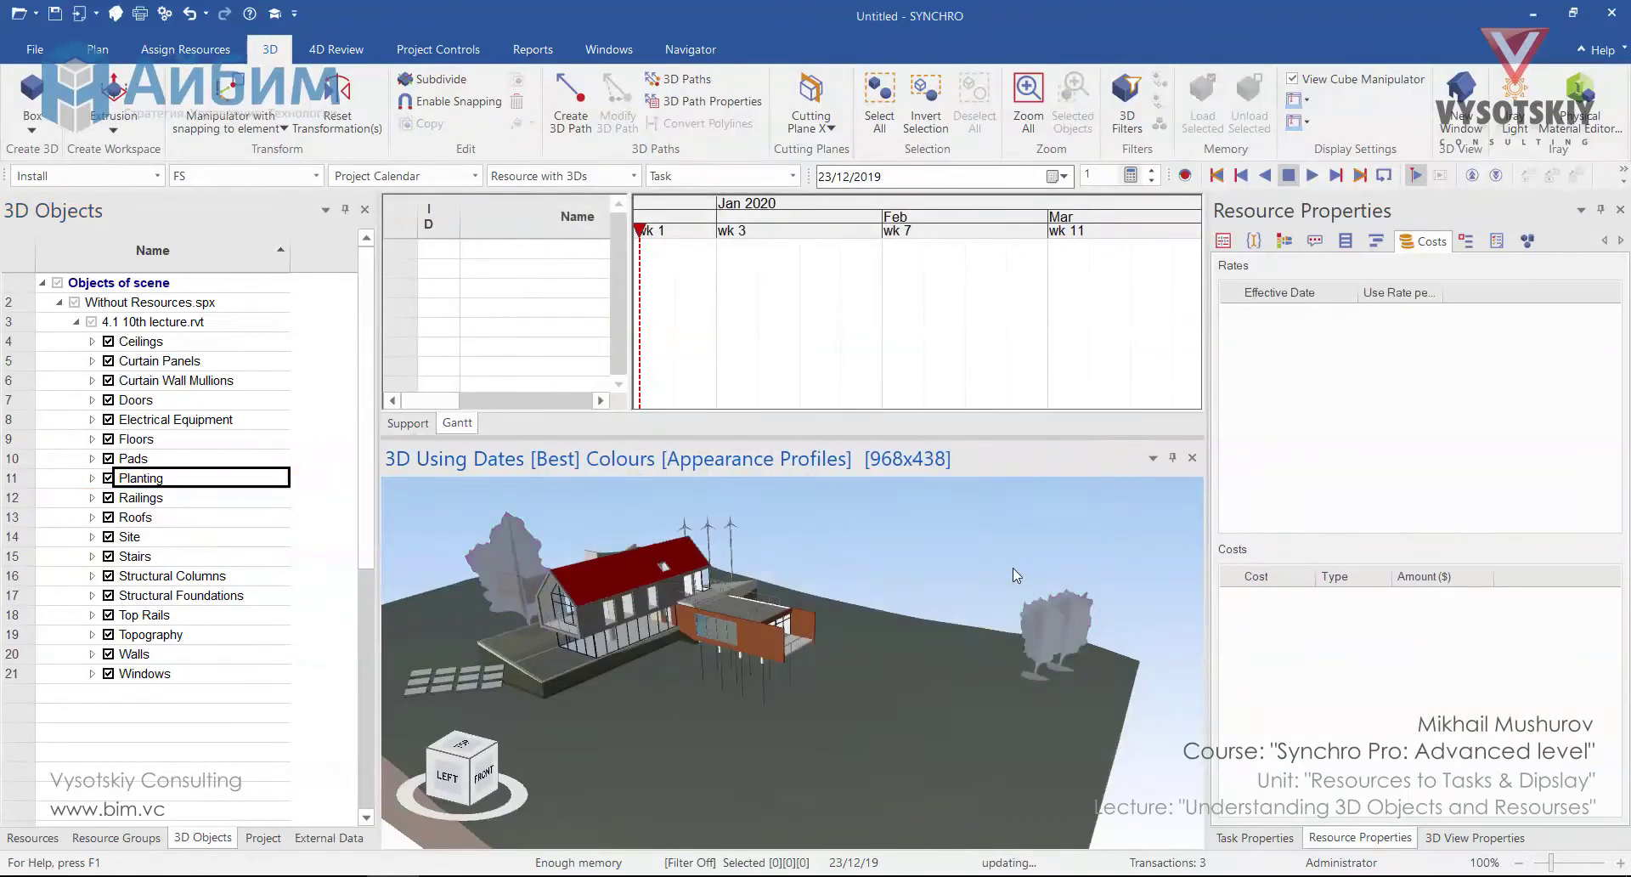
Restore the original transparency on a single Honey Locust tree
{"action": "middle_click_drag", "start_coordinate": [1006, 633], "coordinate": [941, 644]}
{"action": "left_click", "coordinate": [943, 639]}
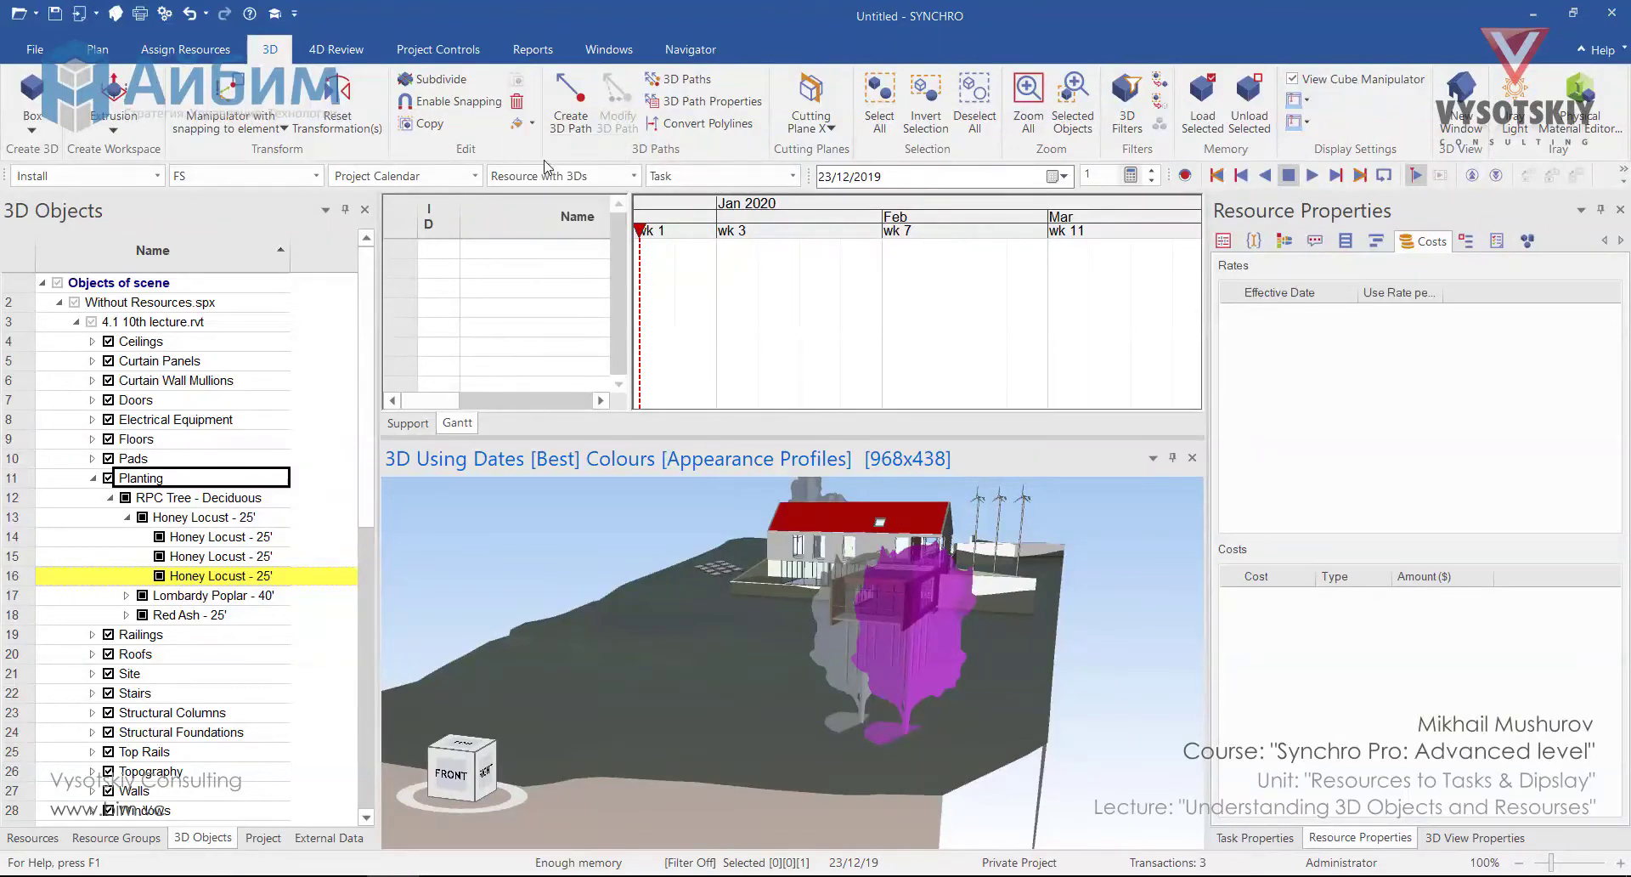
{"action": "left_click", "coordinate": [516, 123]}
{"action": "left_click", "coordinate": [629, 240]}
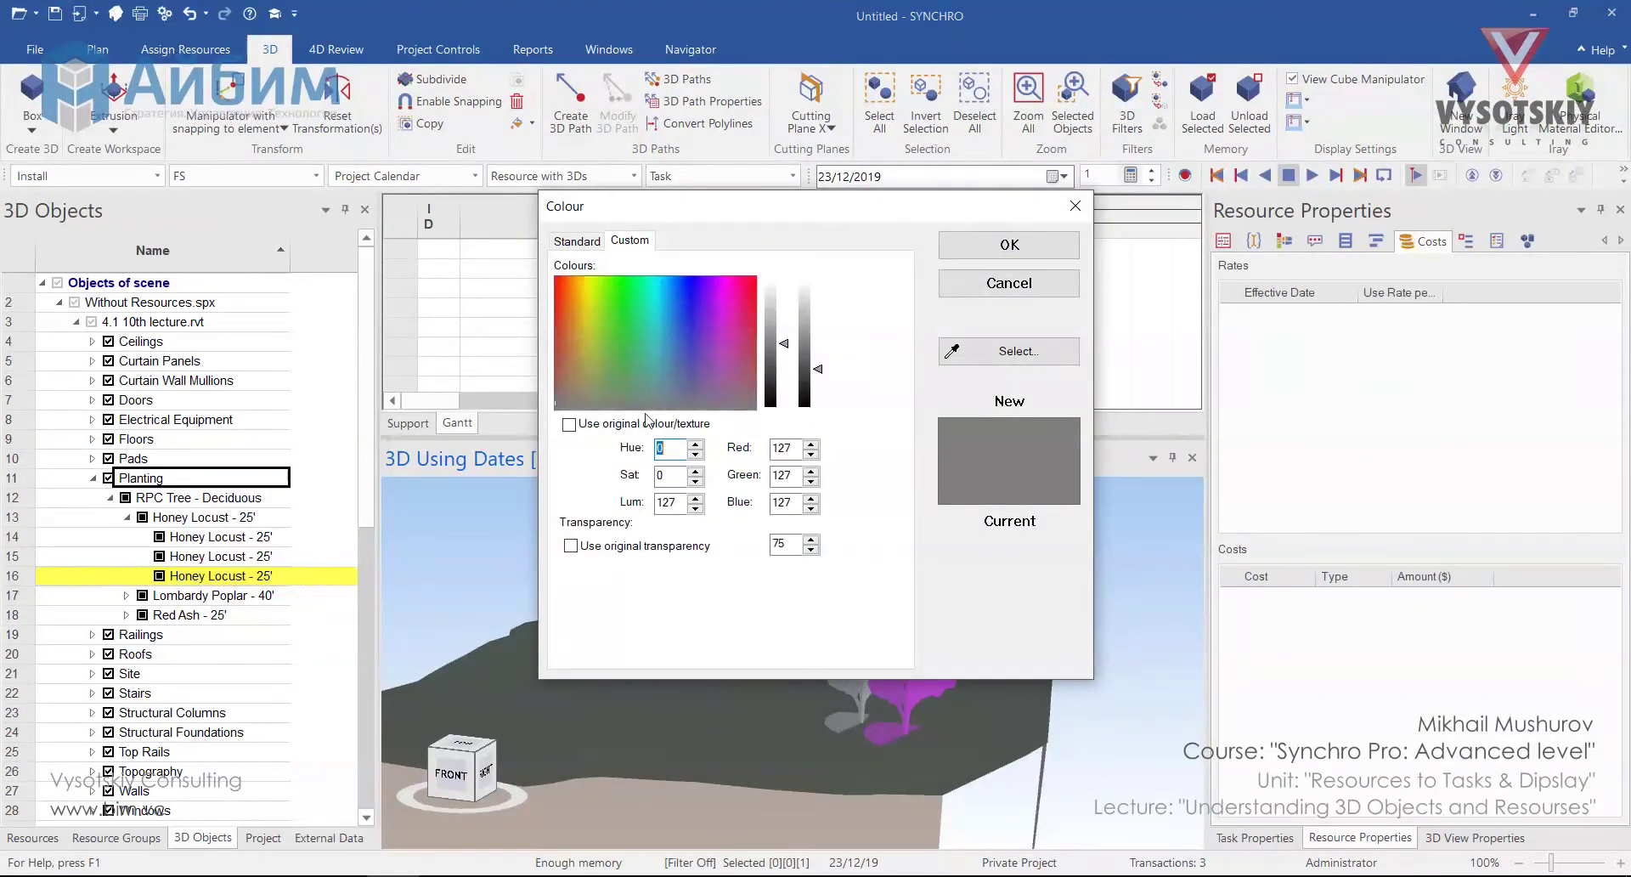
{"action": "left_click", "coordinate": [572, 545]}
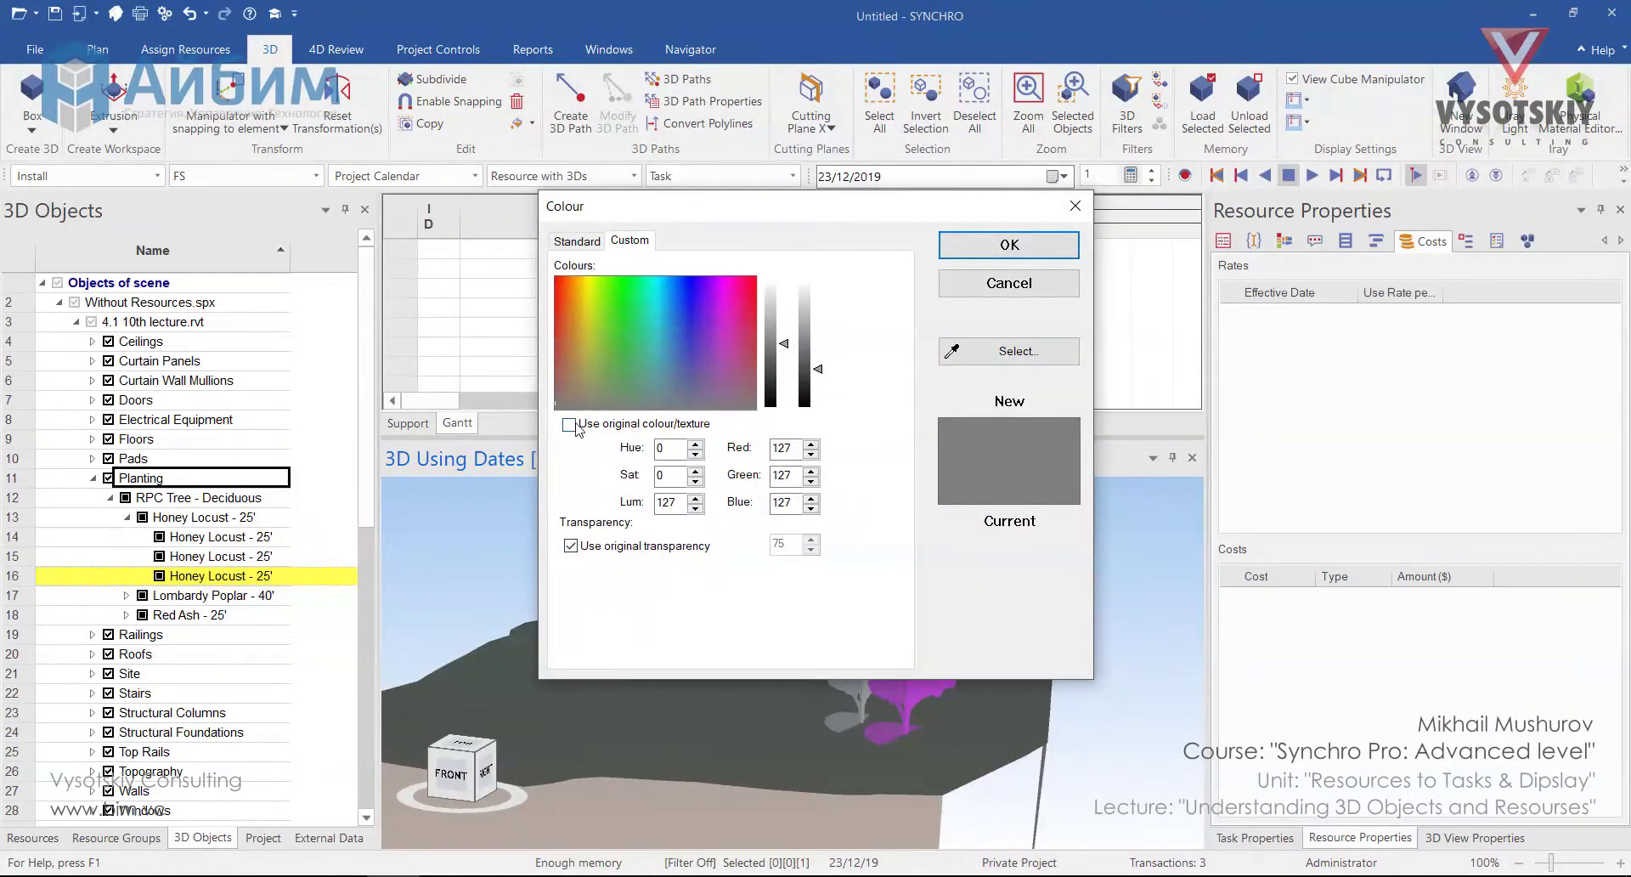
{"action": "left_click", "coordinate": [977, 242]}
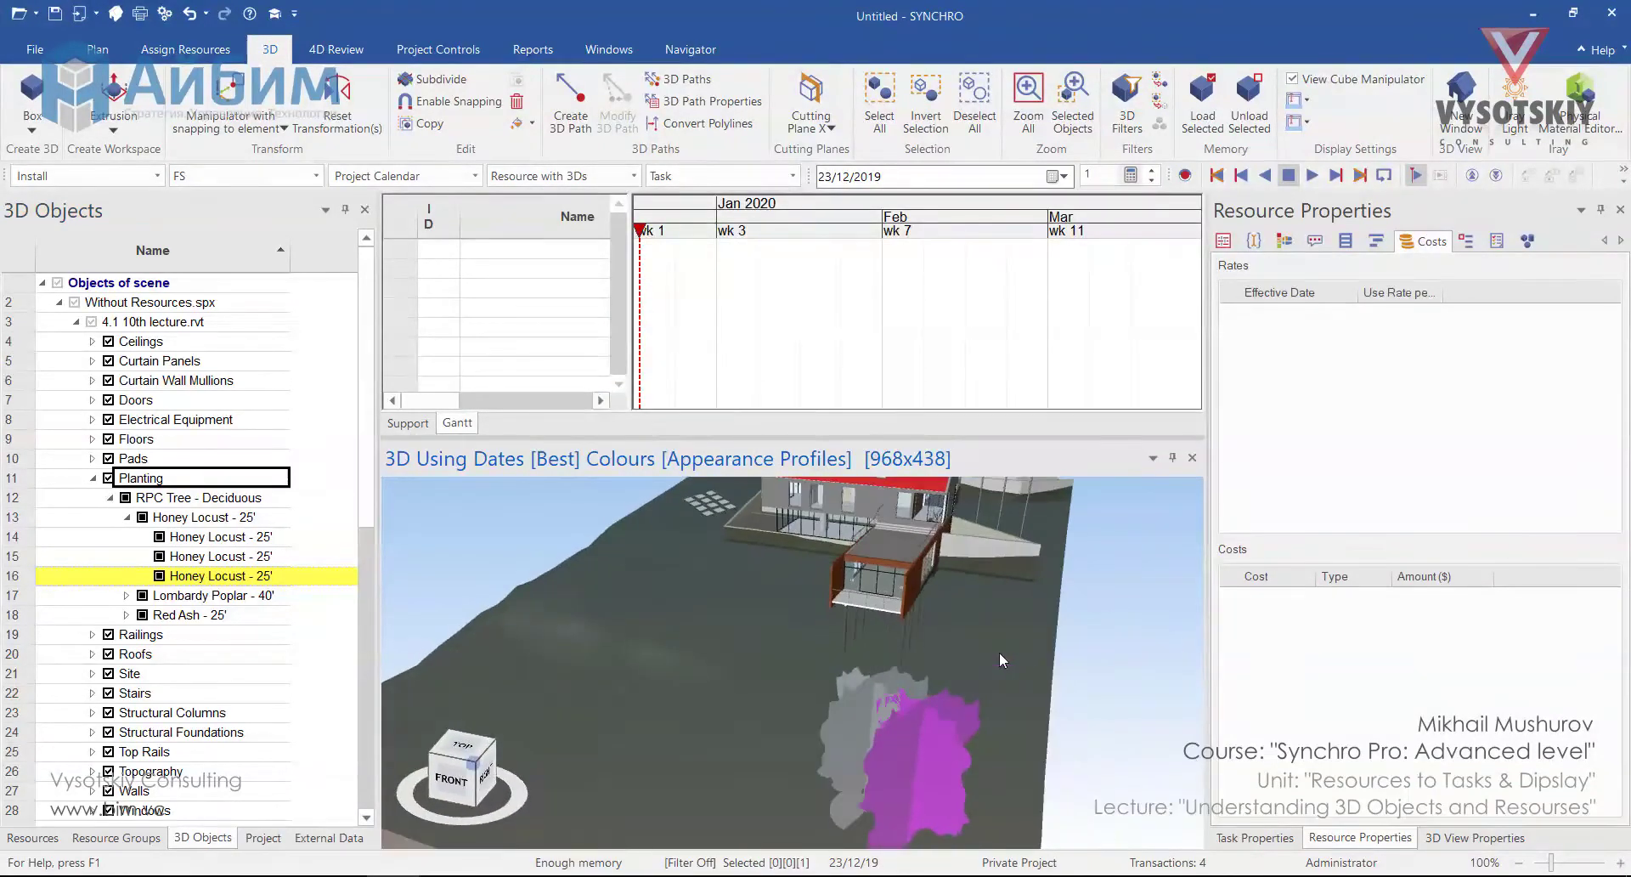
Clear the custom colour from the whole Planting category
{"action": "left_click", "coordinate": [208, 472]}
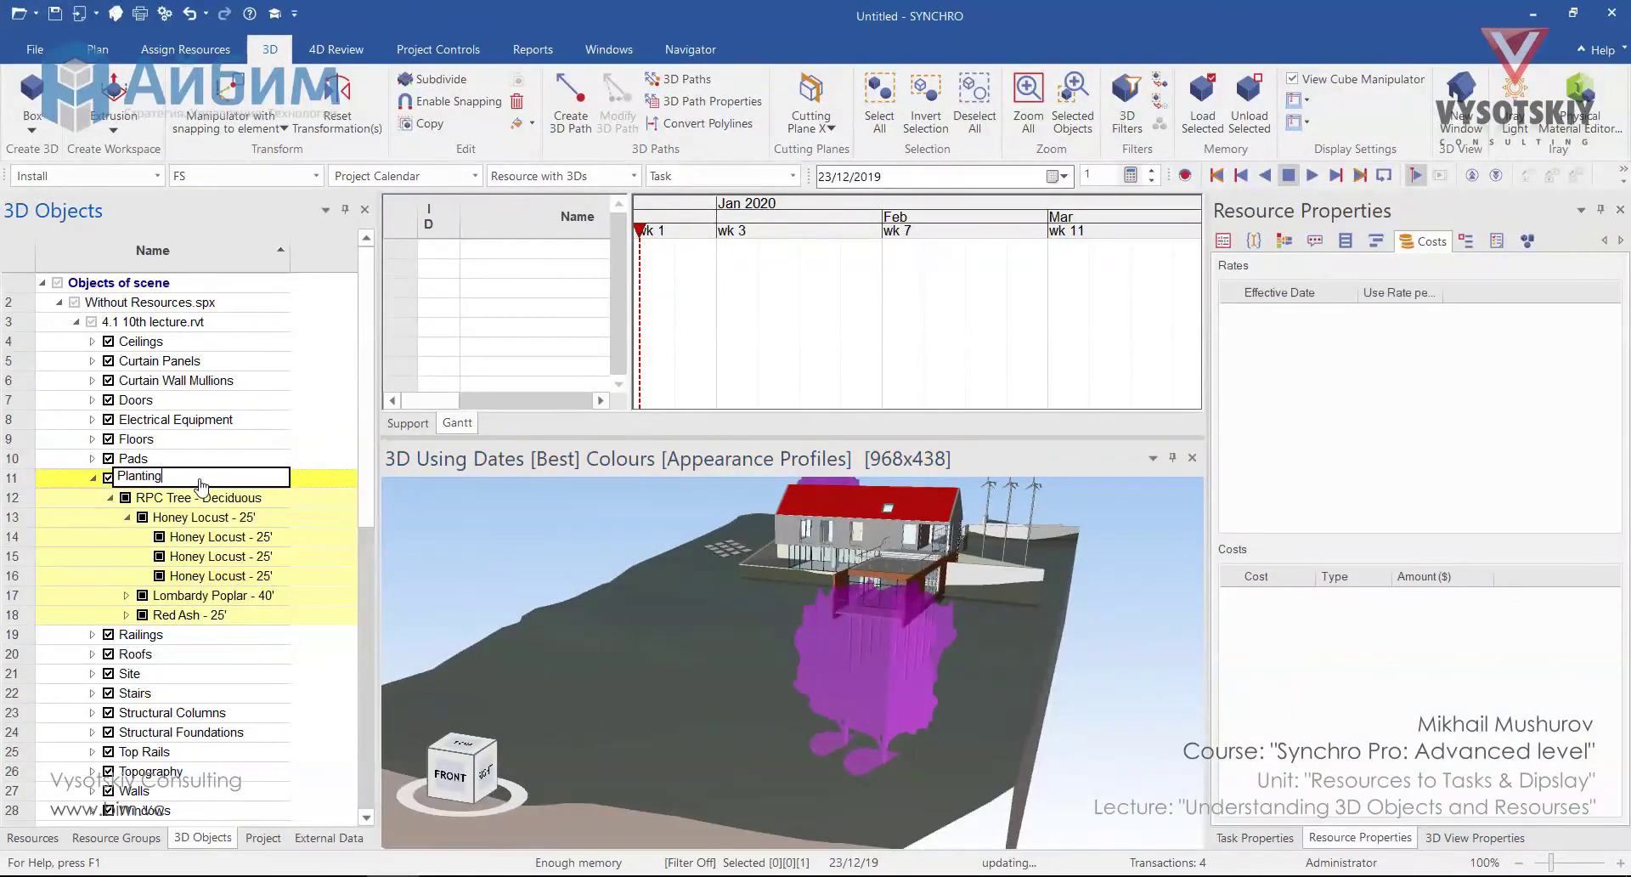
{"action": "left_click", "coordinate": [532, 123]}
{"action": "left_click", "coordinate": [561, 203]}
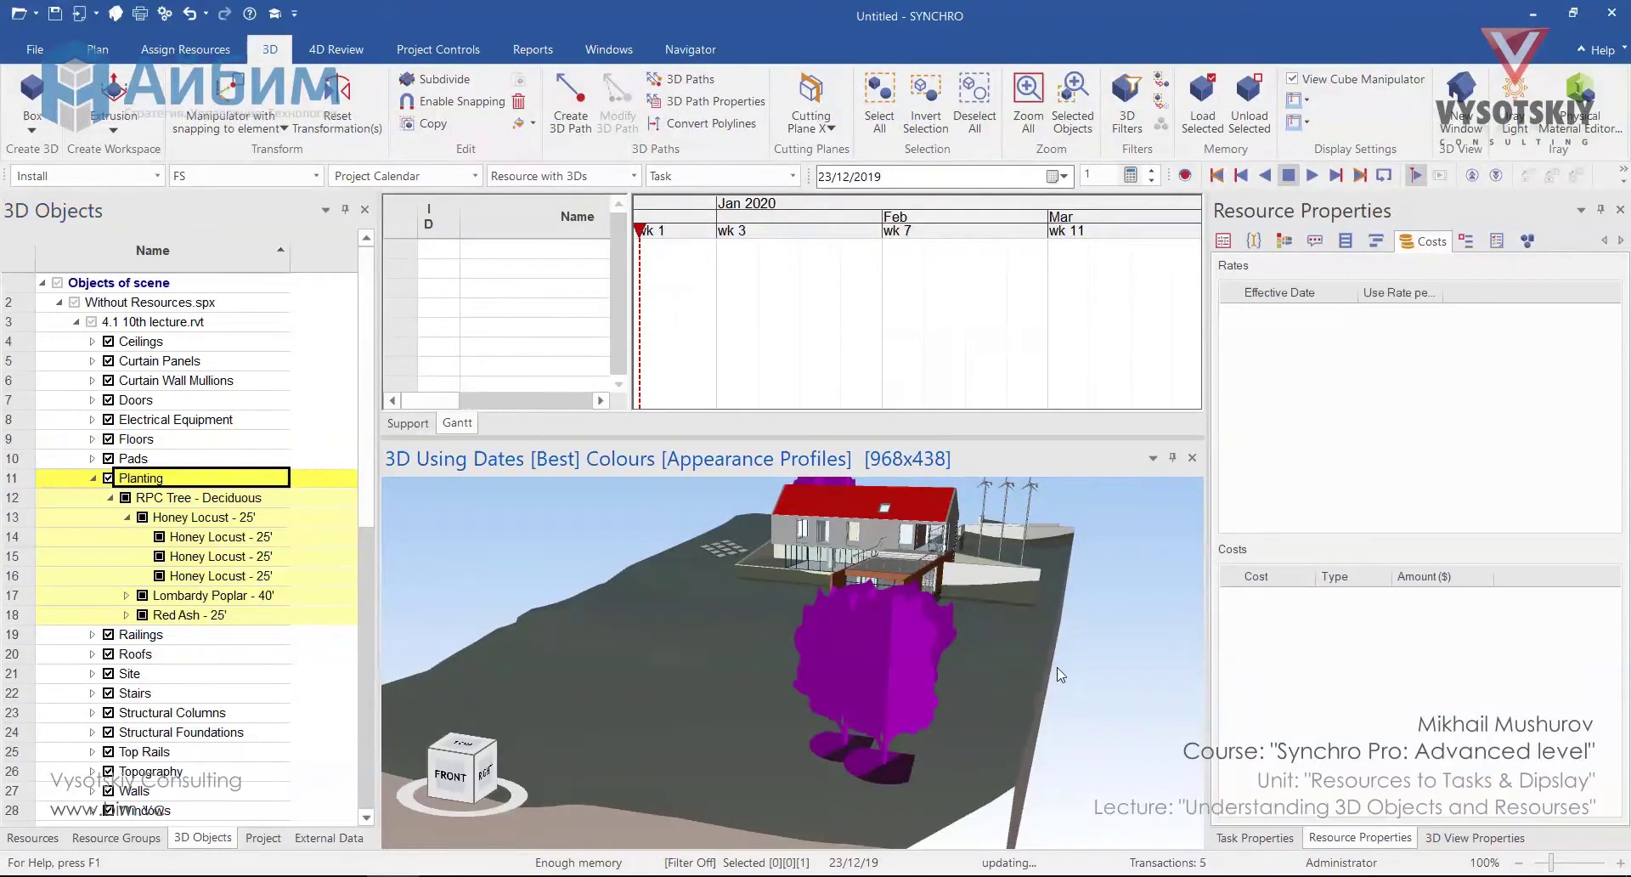
Give two selected Honey Locust trees a custom colour with transparency 75
{"action": "left_click", "coordinate": [884, 615]}
{"action": "left_click", "coordinate": [828, 599], "text": "ctrl"}
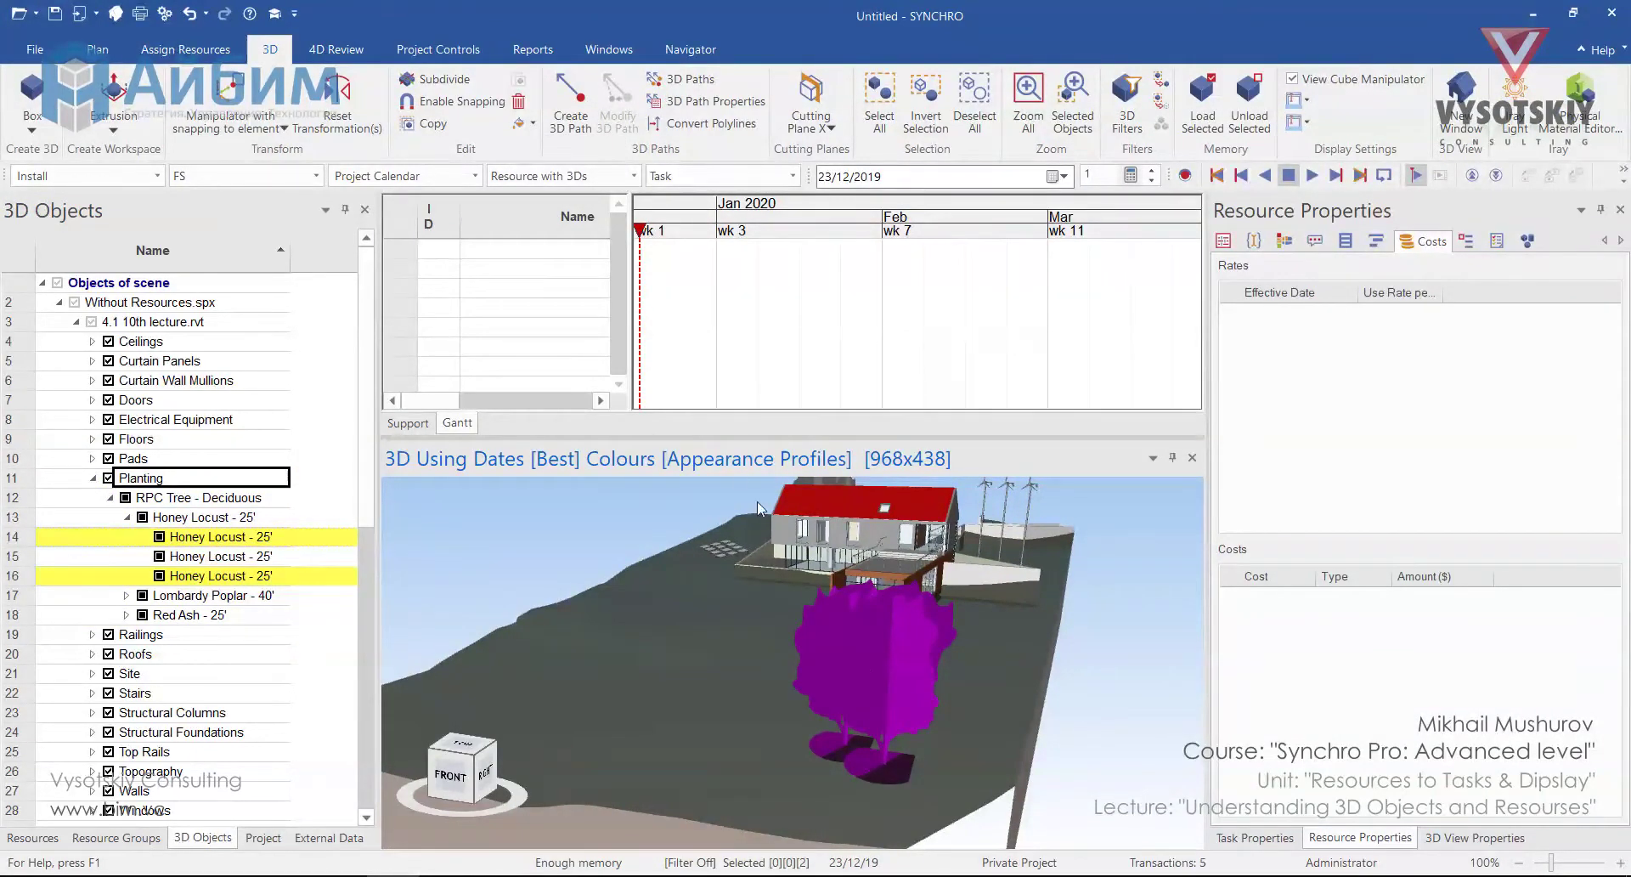
{"action": "middle_click_drag", "start_coordinate": [899, 635], "coordinate": [942, 652]}
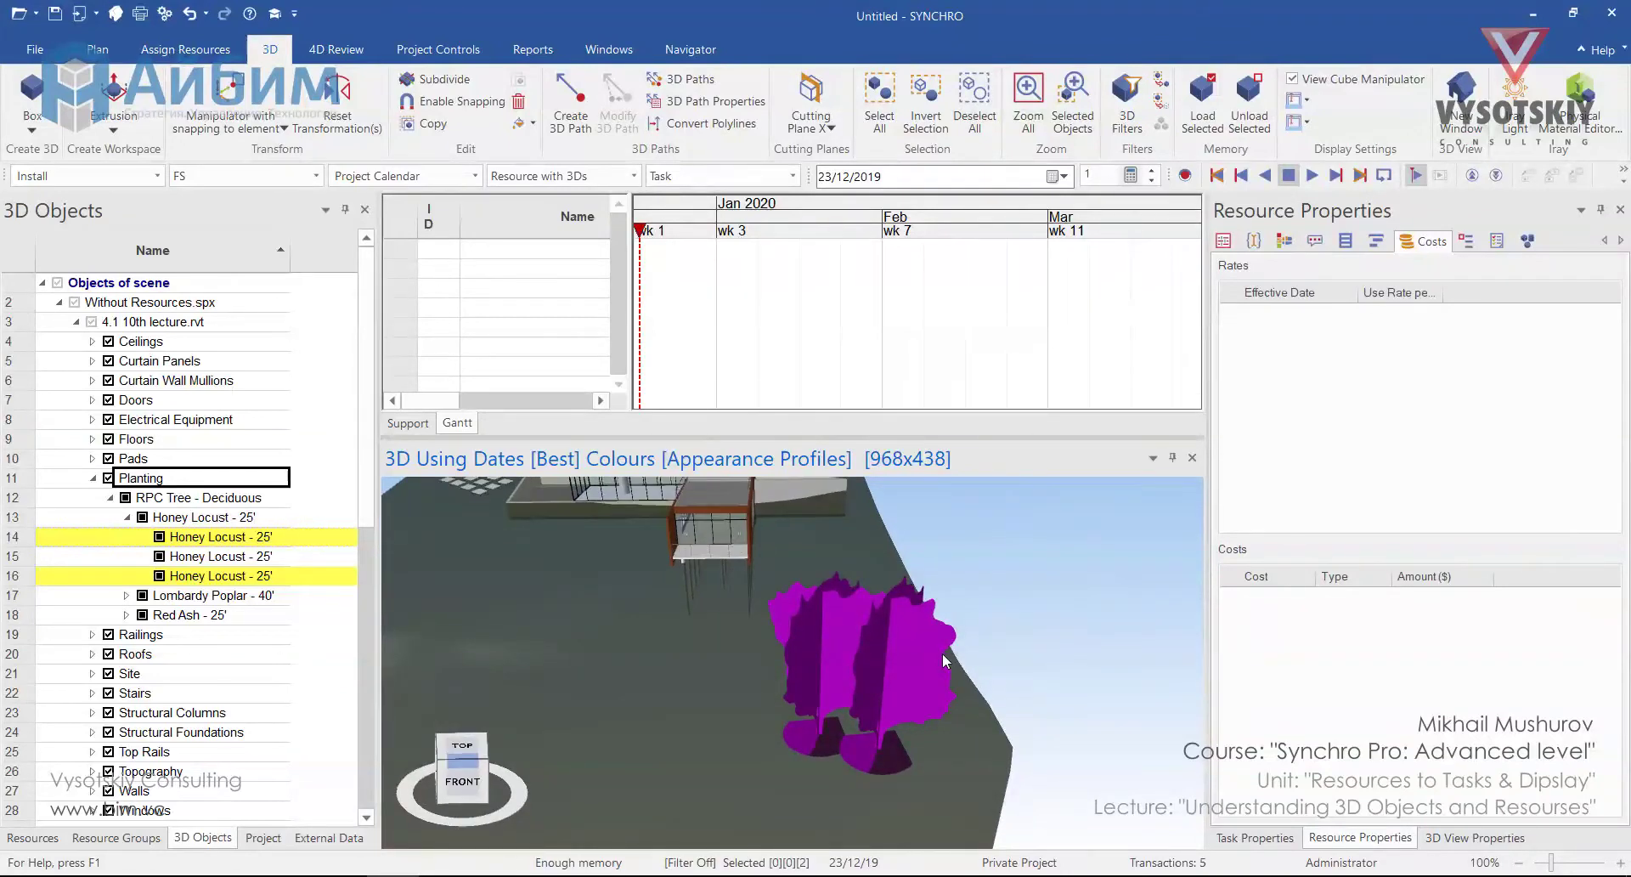
{"action": "left_click", "coordinate": [532, 123]}
{"action": "left_click", "coordinate": [560, 159]}
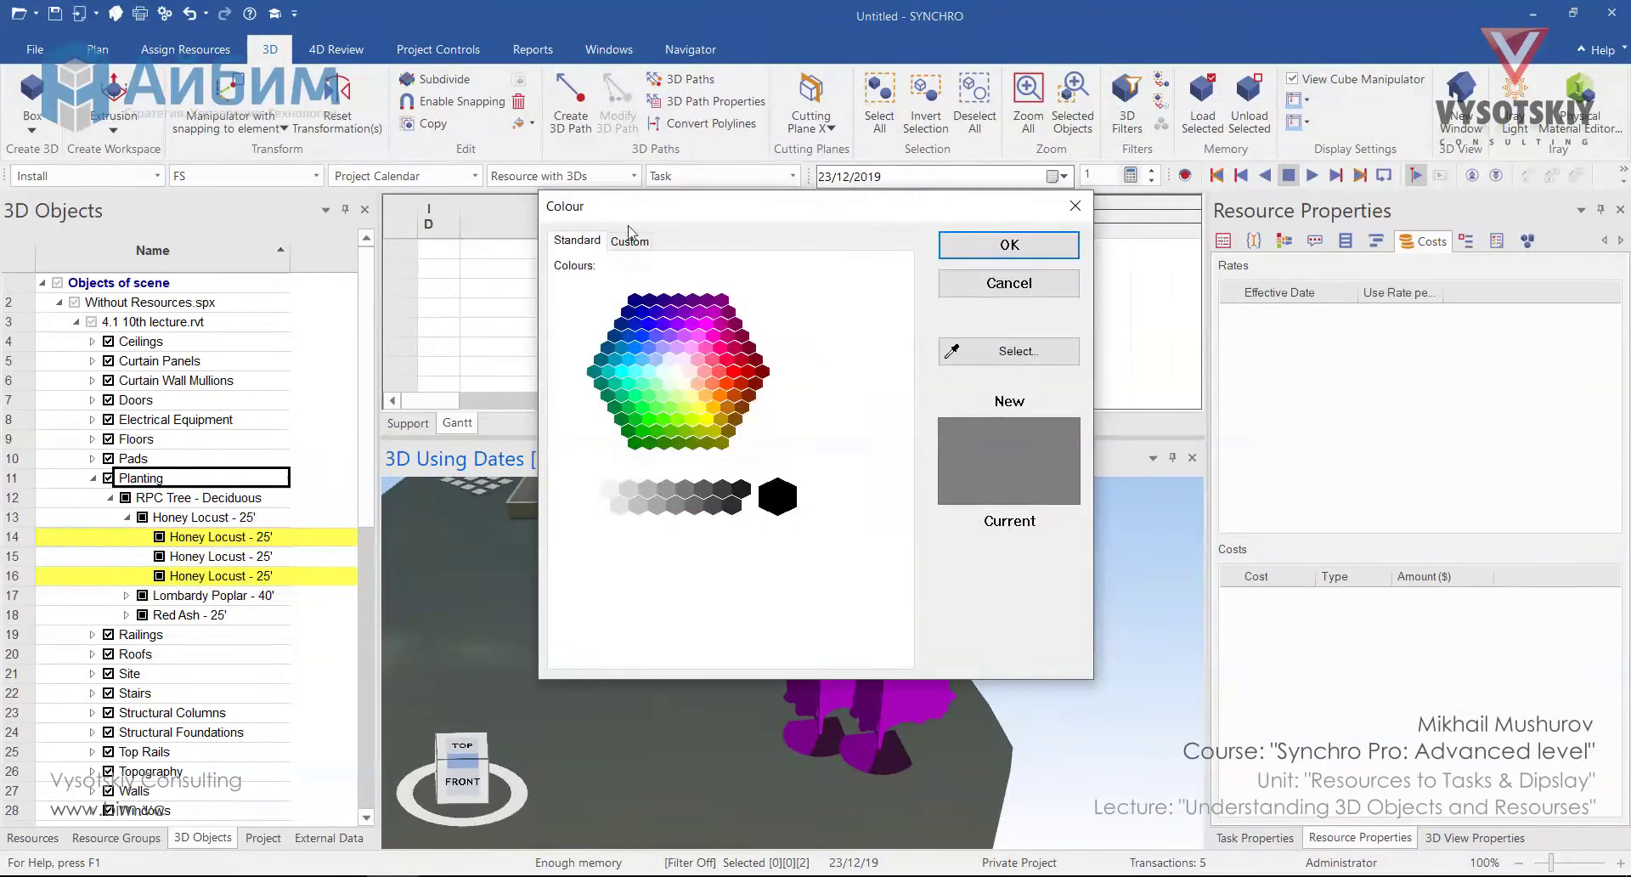
{"action": "left_click", "coordinate": [629, 239]}
{"action": "left_click", "coordinate": [640, 548]}
{"action": "double_click", "coordinate": [779, 545]}
{"action": "type", "text": "75"}
{"action": "left_click", "coordinate": [1009, 245]}
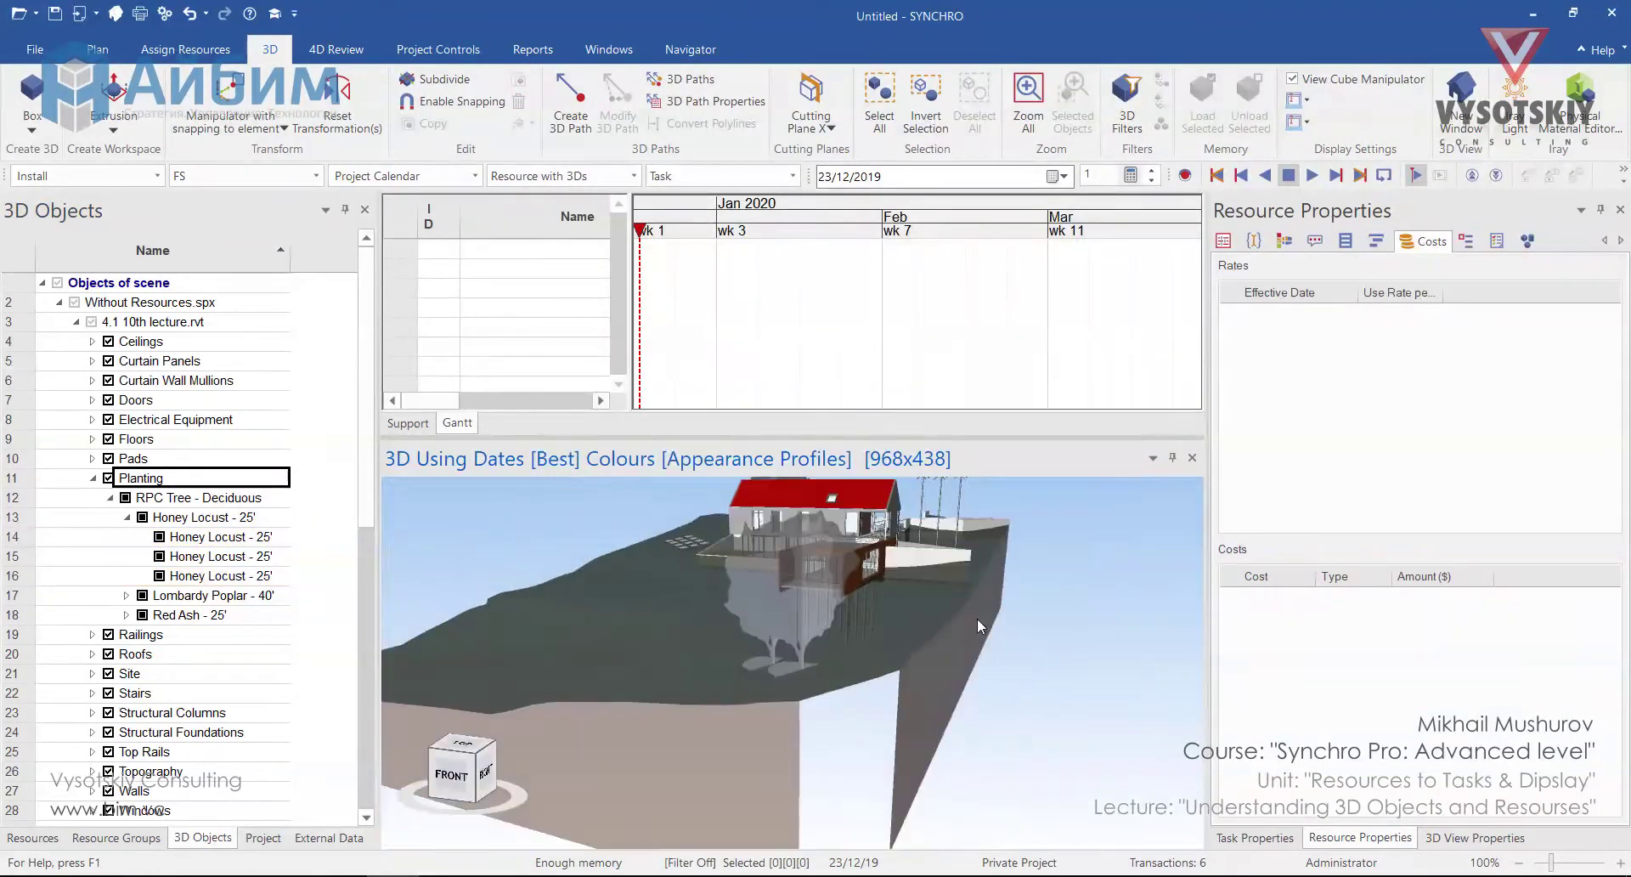
Apply the custom translucent grey to the remaining Honey Locust tree, then tilt the view over the house
{"action": "middle_click_drag", "start_coordinate": [830, 585], "coordinate": [880, 584]}
{"action": "left_click", "coordinate": [875, 581]}
{"action": "left_click", "coordinate": [518, 123]}
{"action": "left_click", "coordinate": [629, 240]}
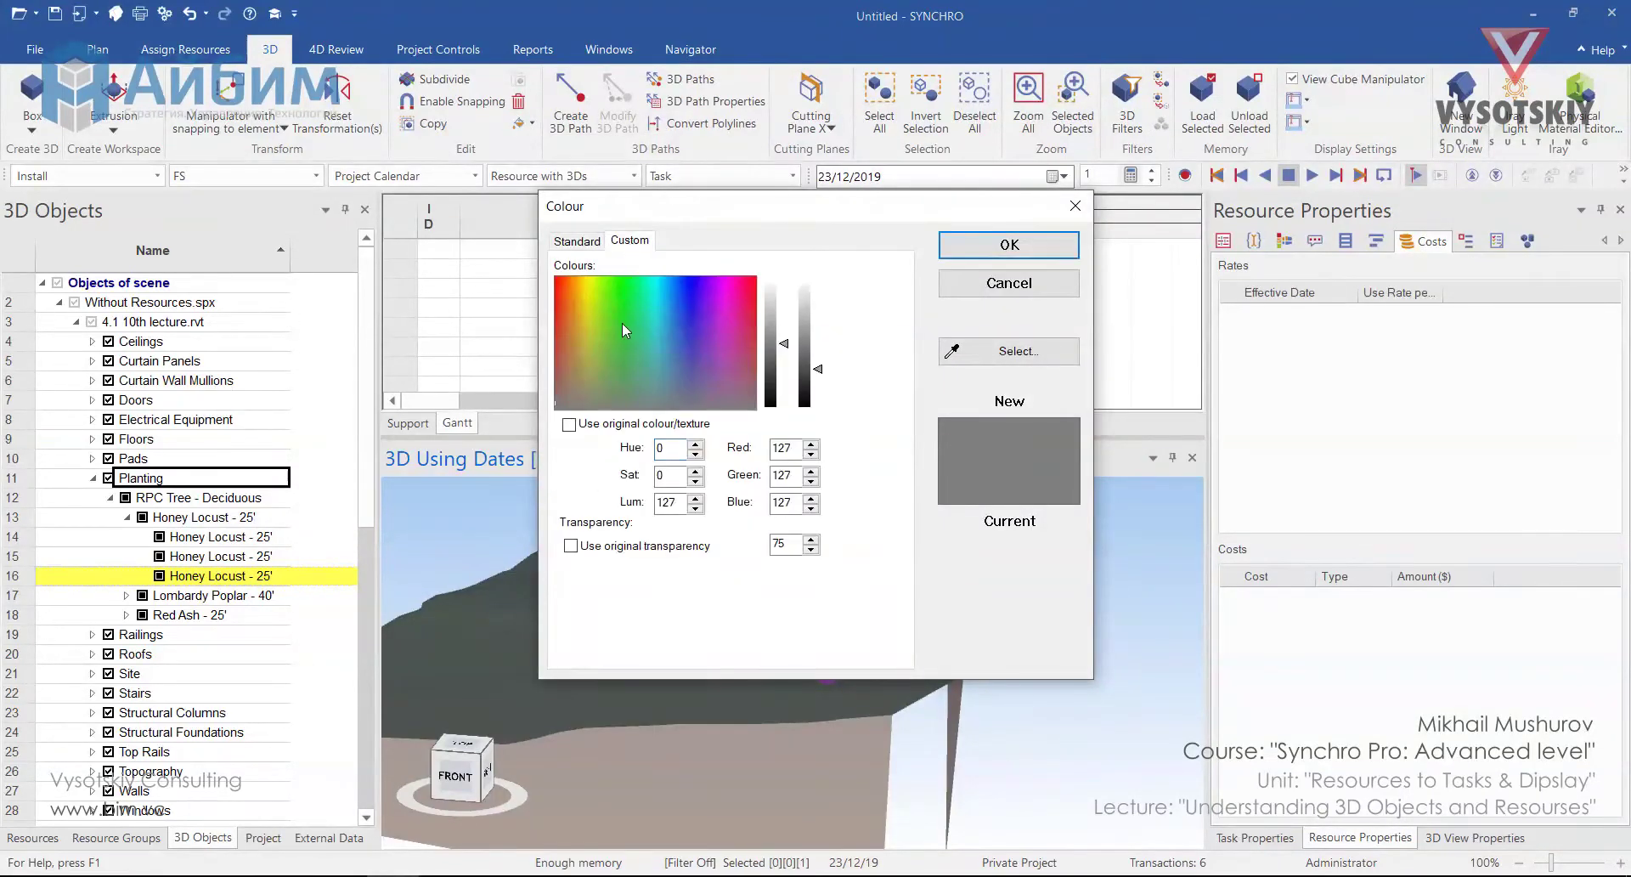
{"action": "left_click", "coordinate": [1010, 244]}
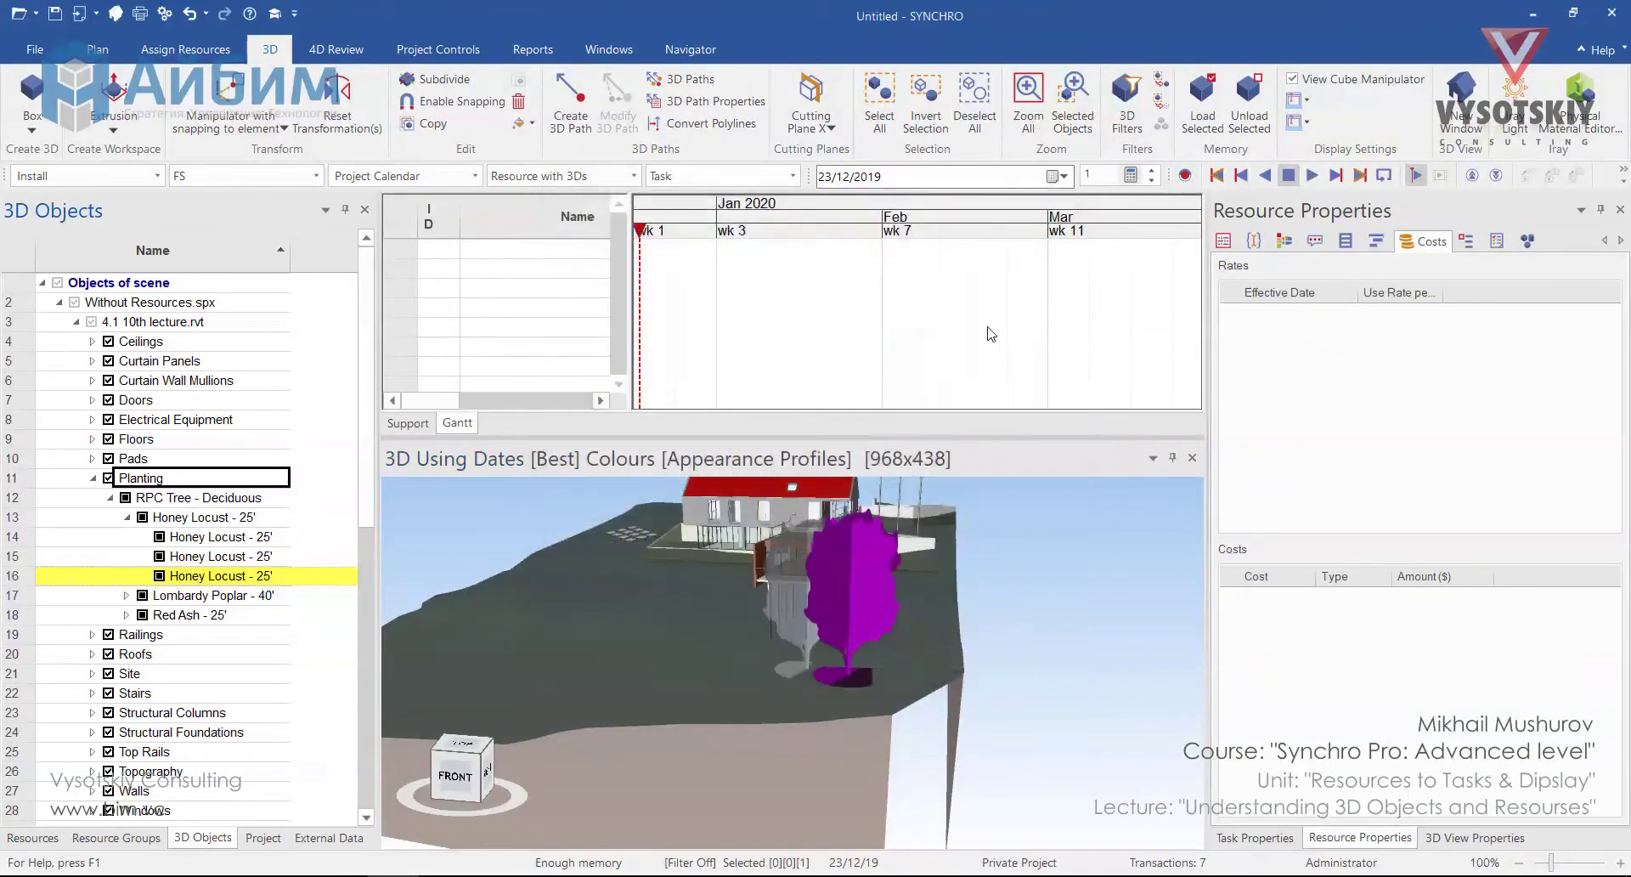
{"action": "left_click_drag", "start_coordinate": [921, 579], "coordinate": [912, 603]}
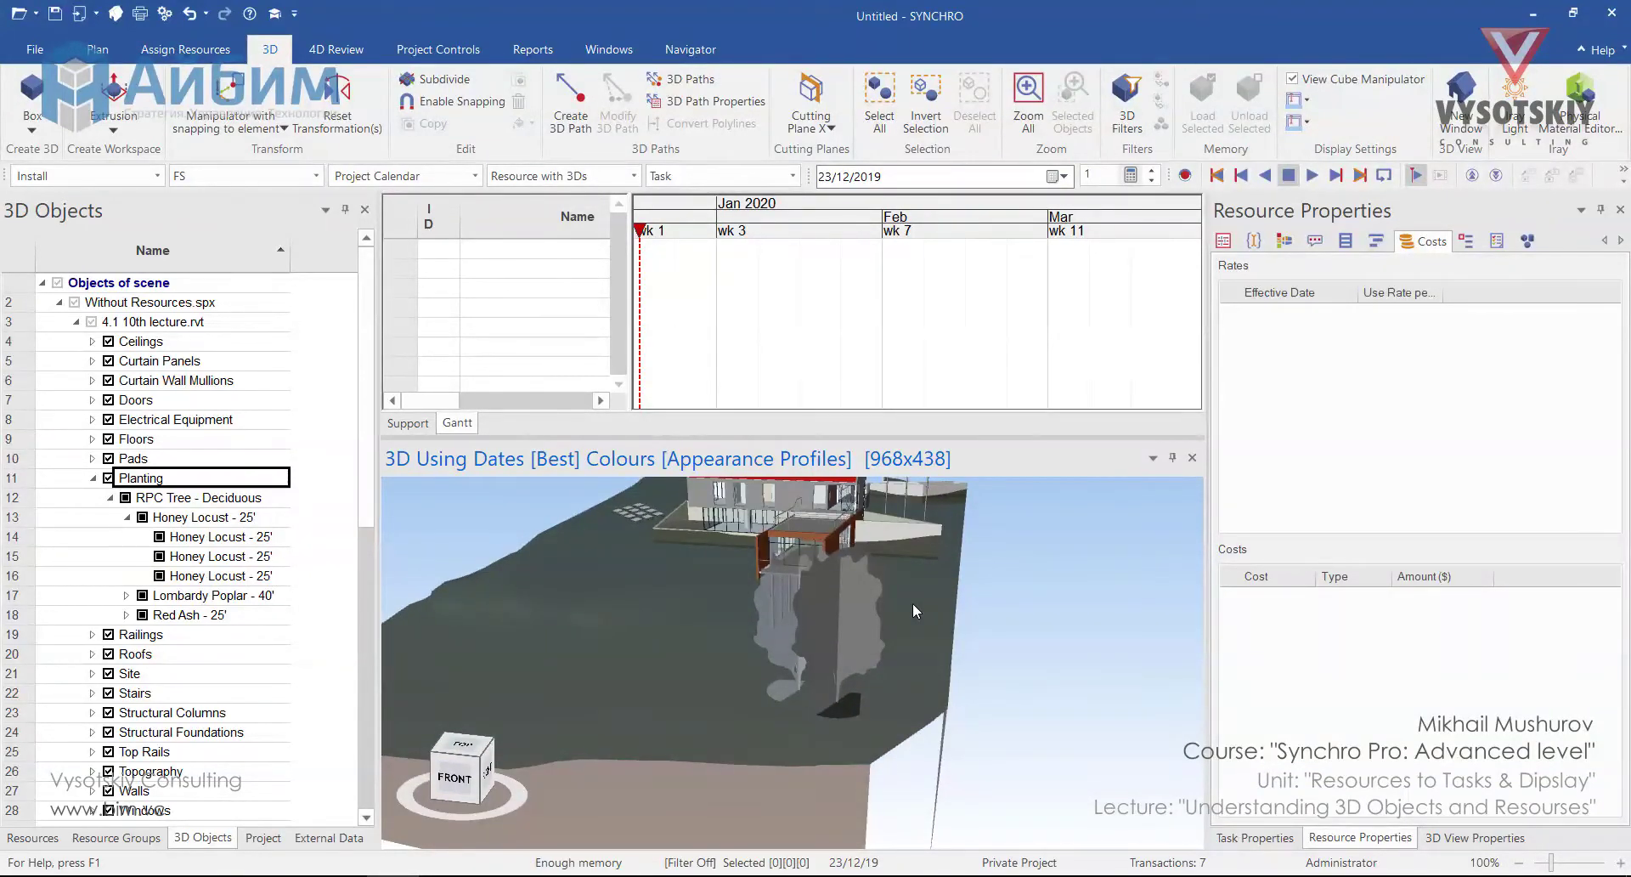
Collapse Planting and select every category from Ceilings to Windows
{"action": "key", "text": "Left"}
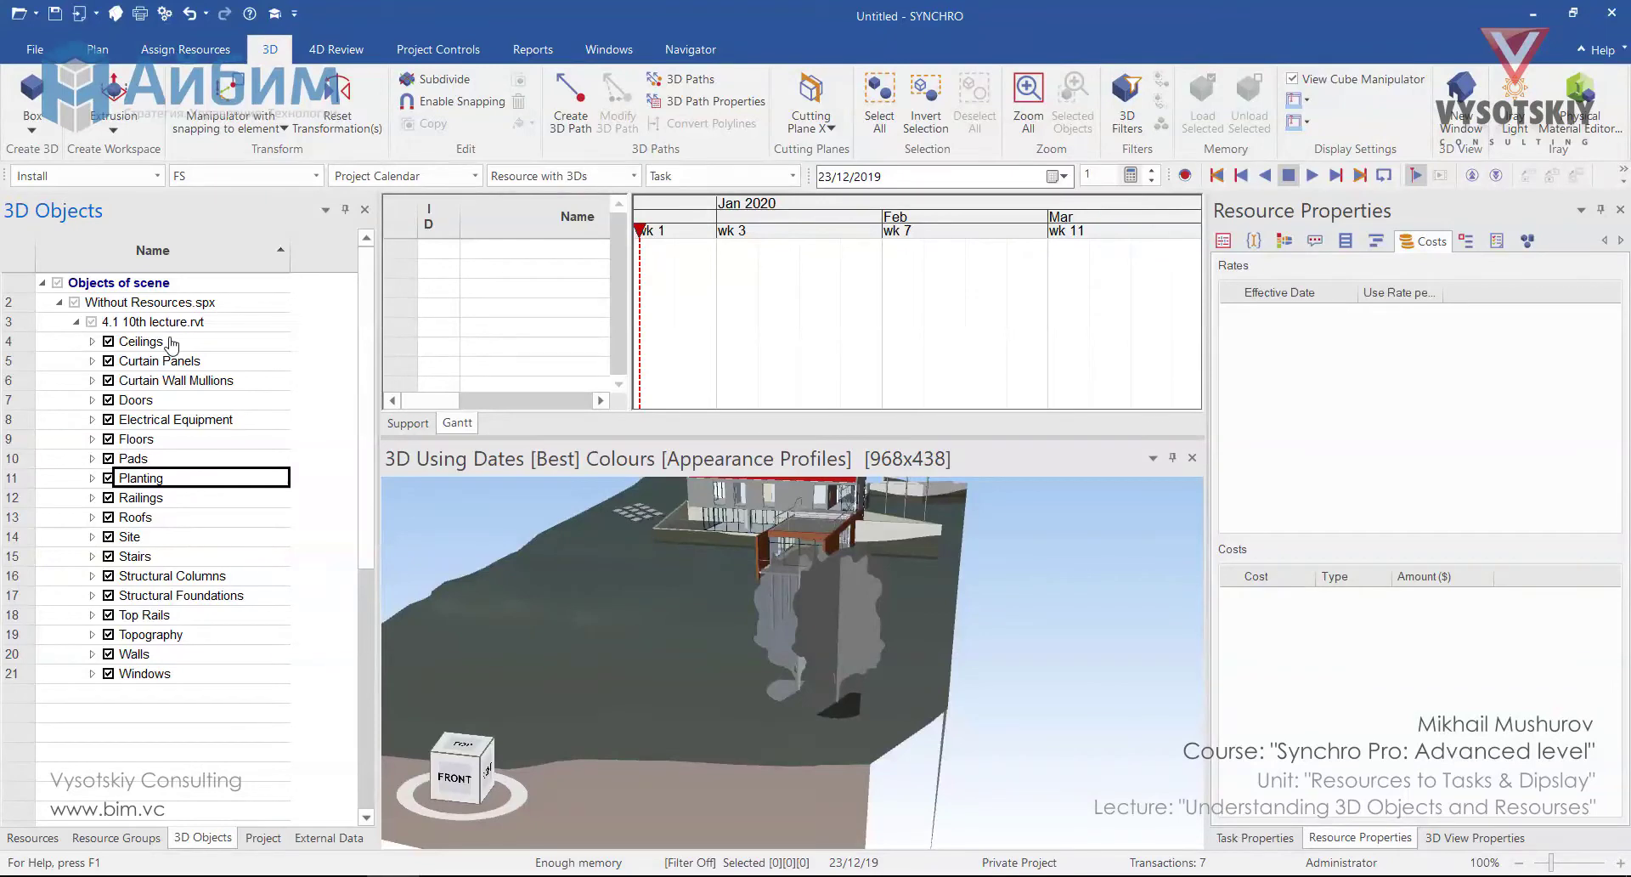
{"action": "left_click", "coordinate": [173, 342]}
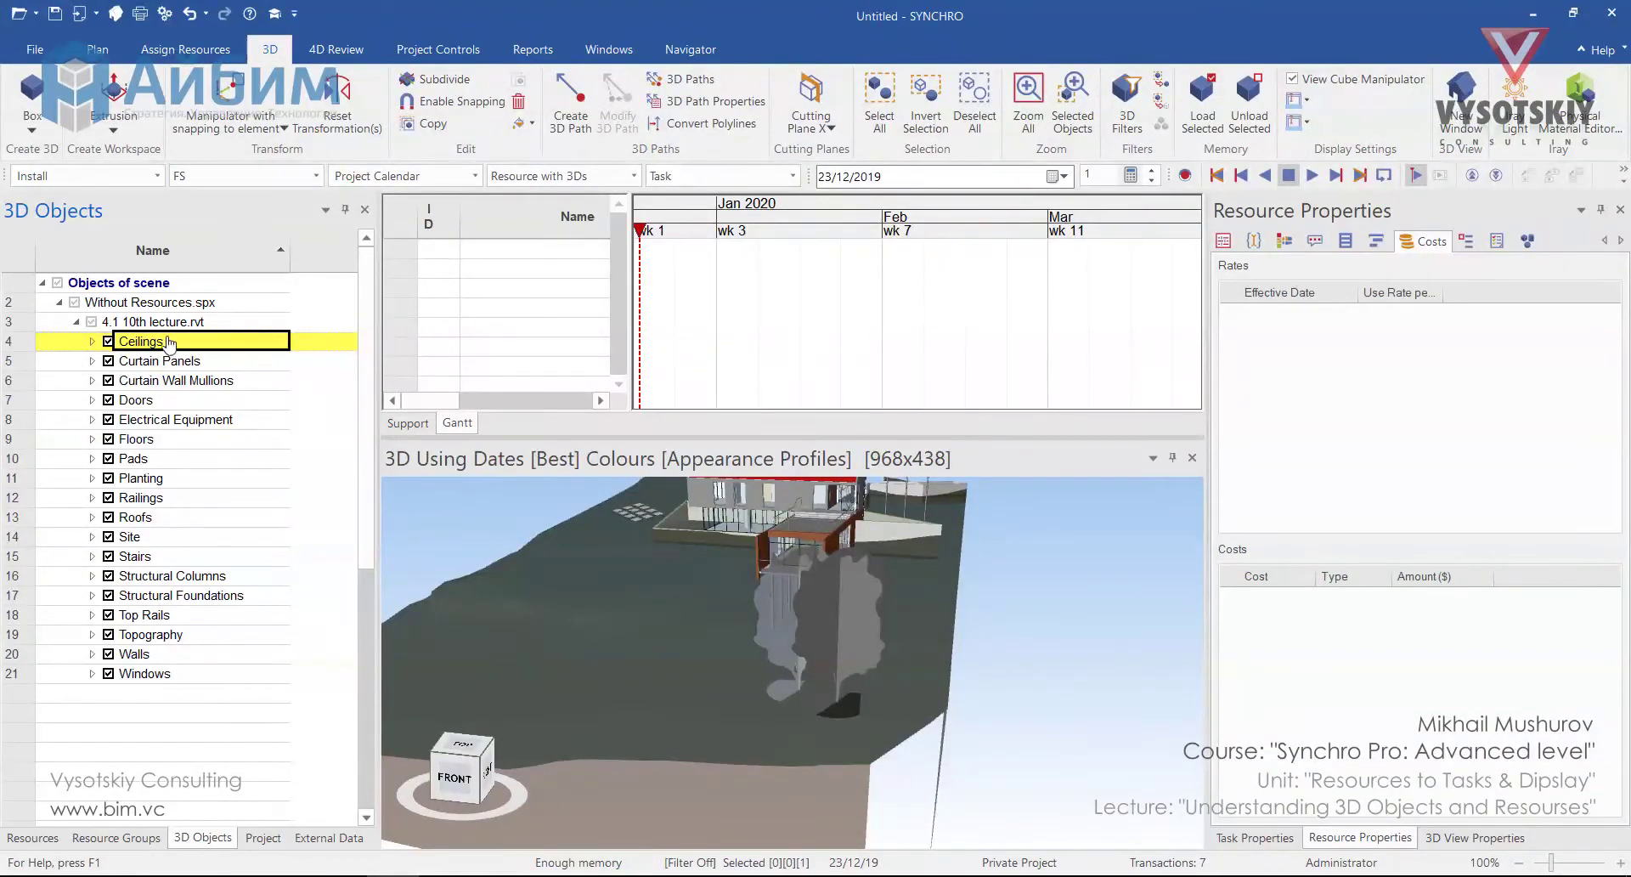
{"action": "left_click", "coordinate": [199, 676], "text": "shift"}
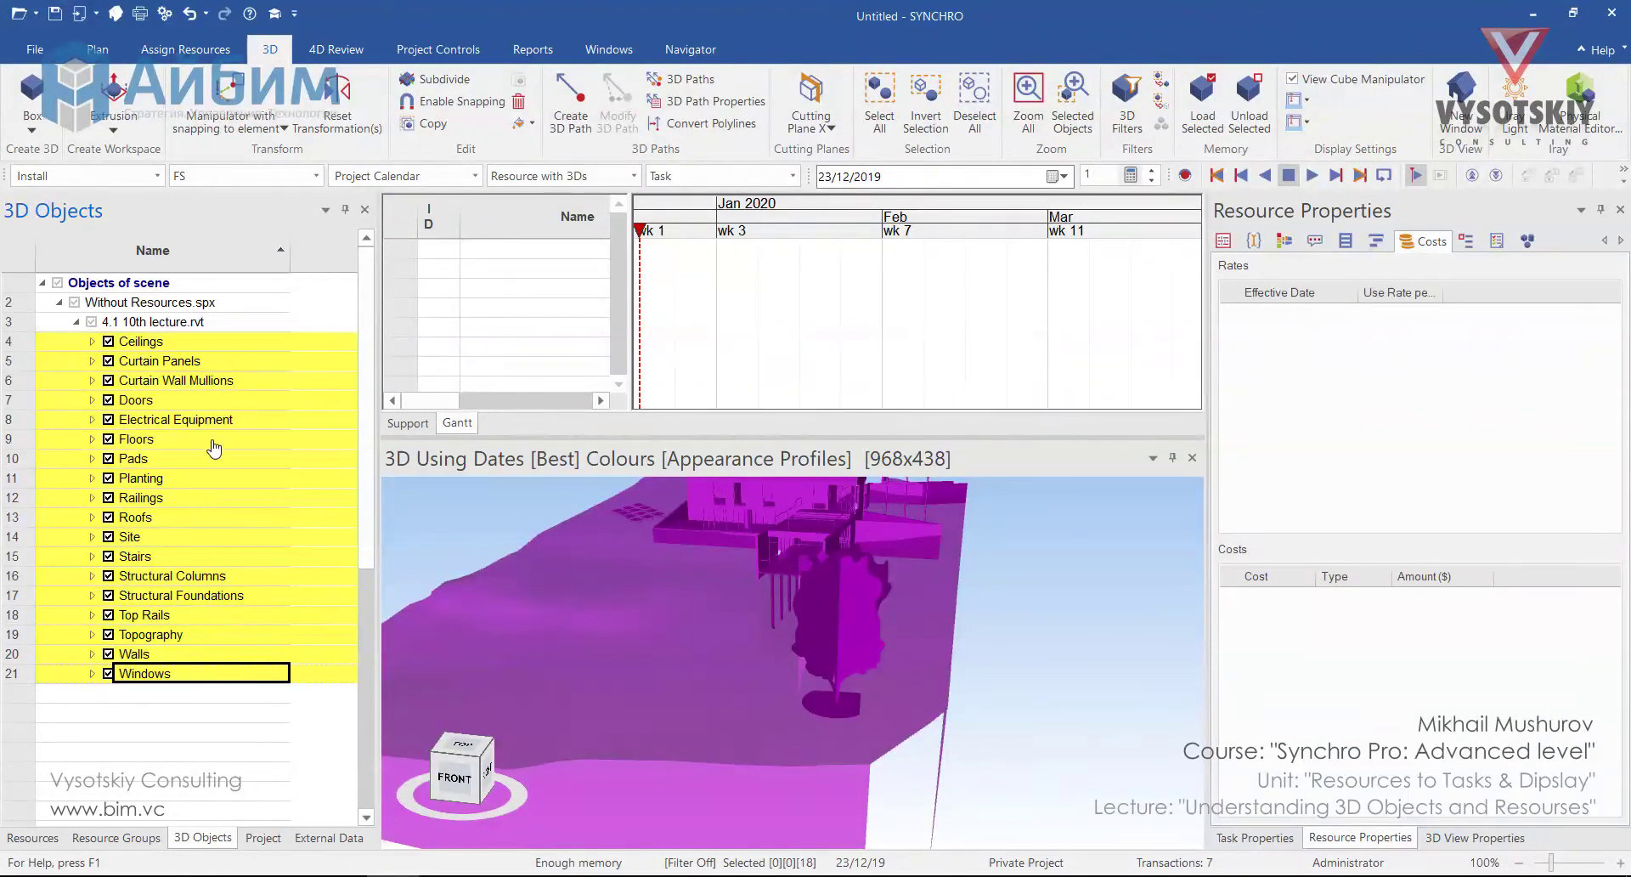
Run the Resources Wizard to create the 'House Project' Material resource tree with depth 1
{"action": "left_click", "coordinate": [195, 51]}
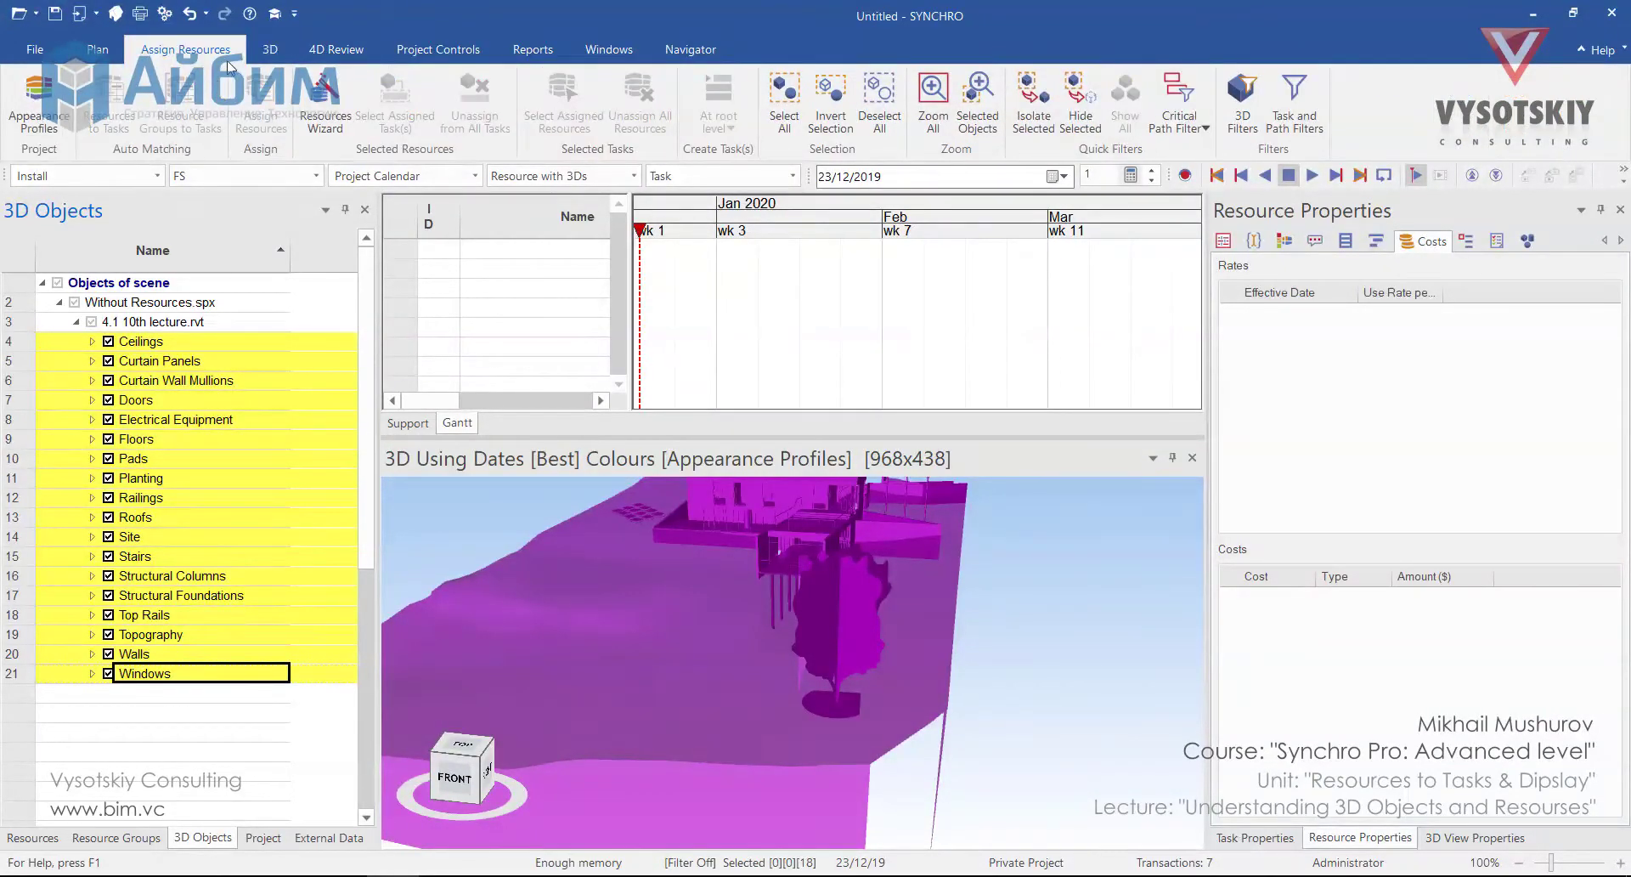
{"action": "left_click", "coordinate": [324, 103]}
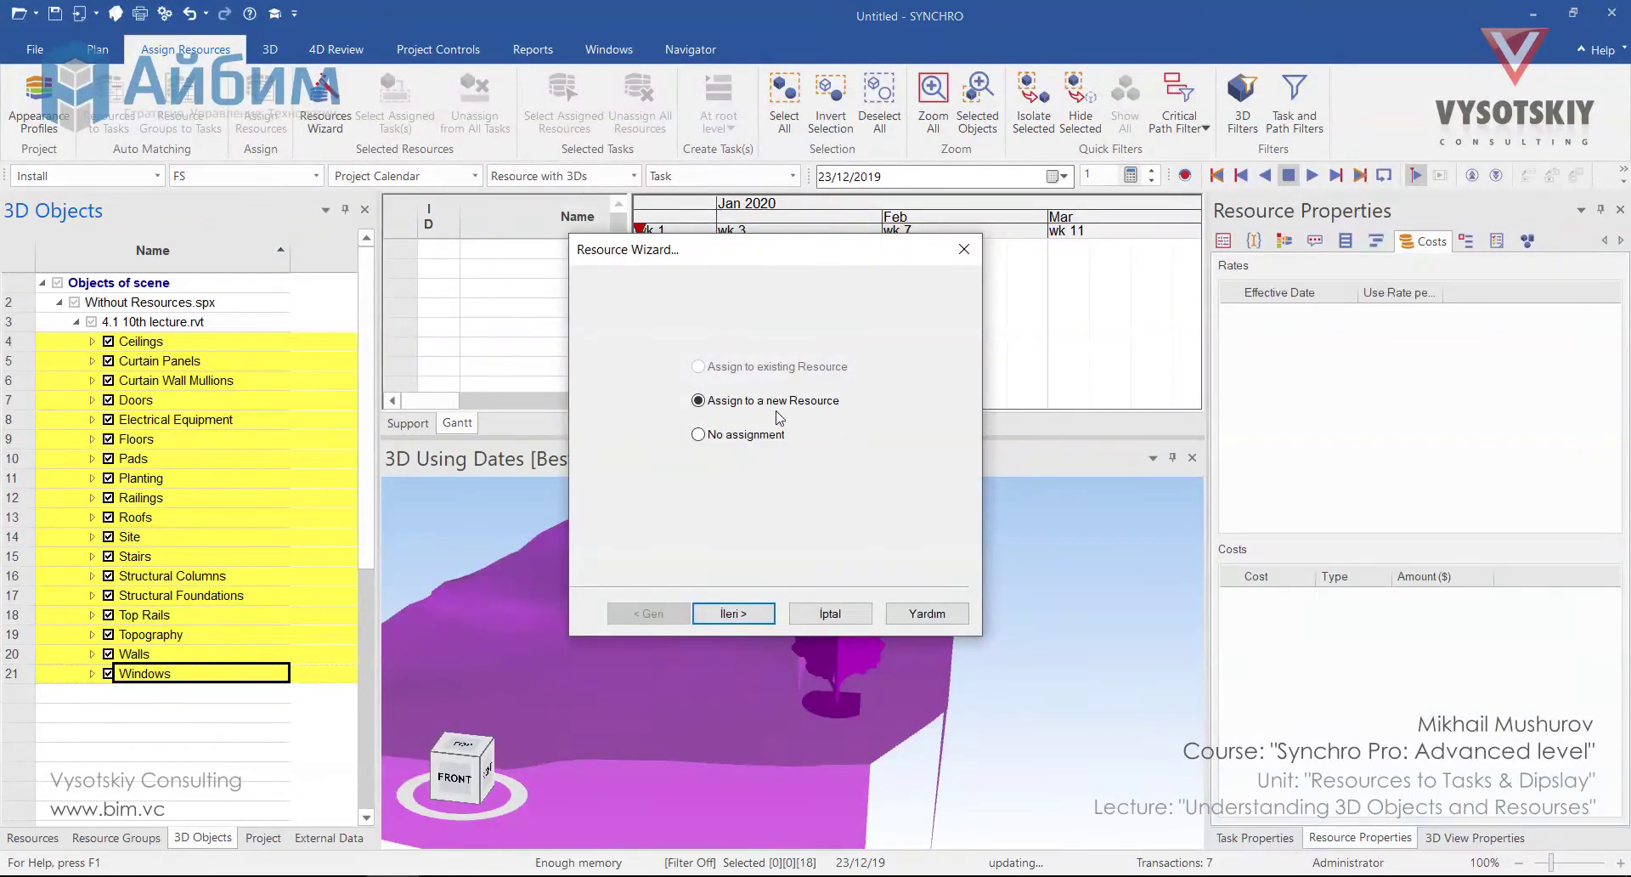
{"action": "left_click", "coordinate": [732, 612]}
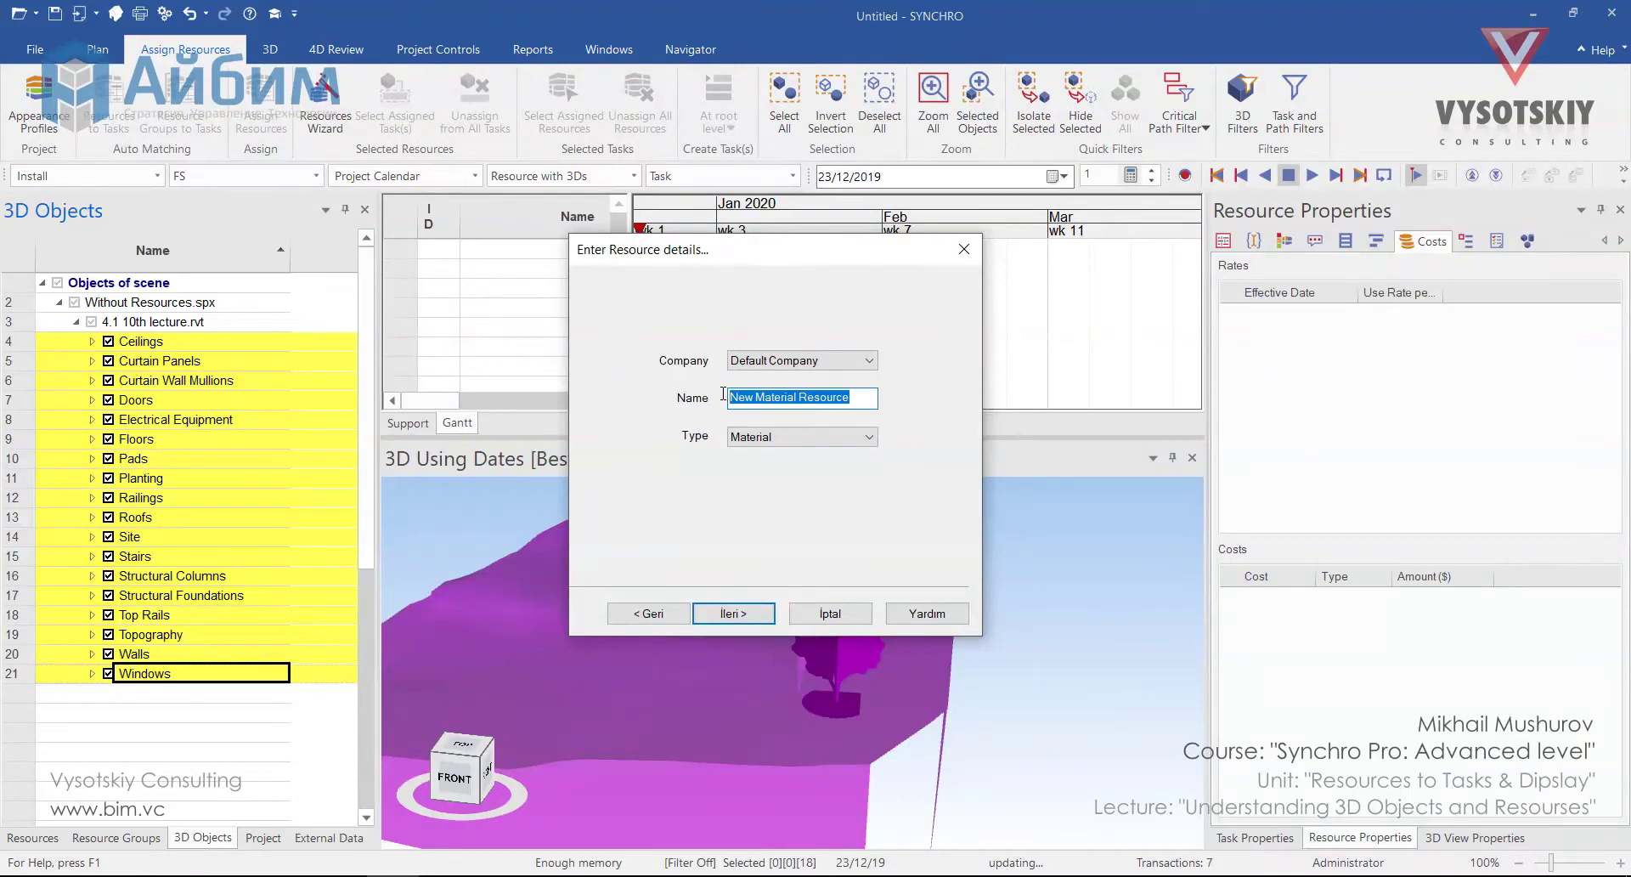
{"action": "type", "text": "House Project"}
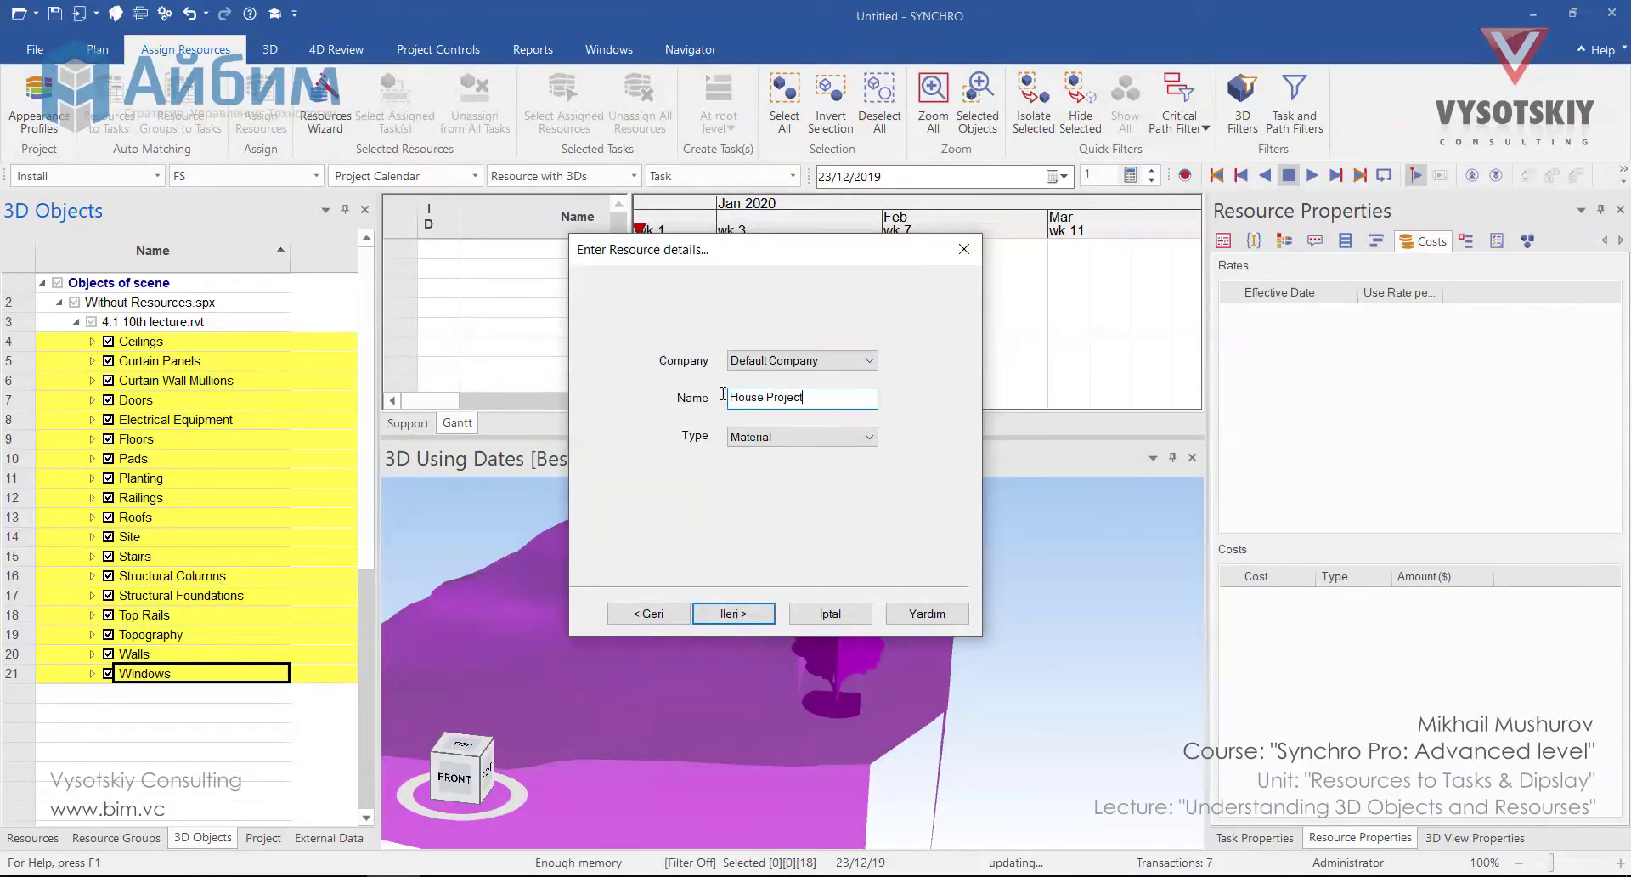
{"action": "left_click", "coordinate": [837, 437]}
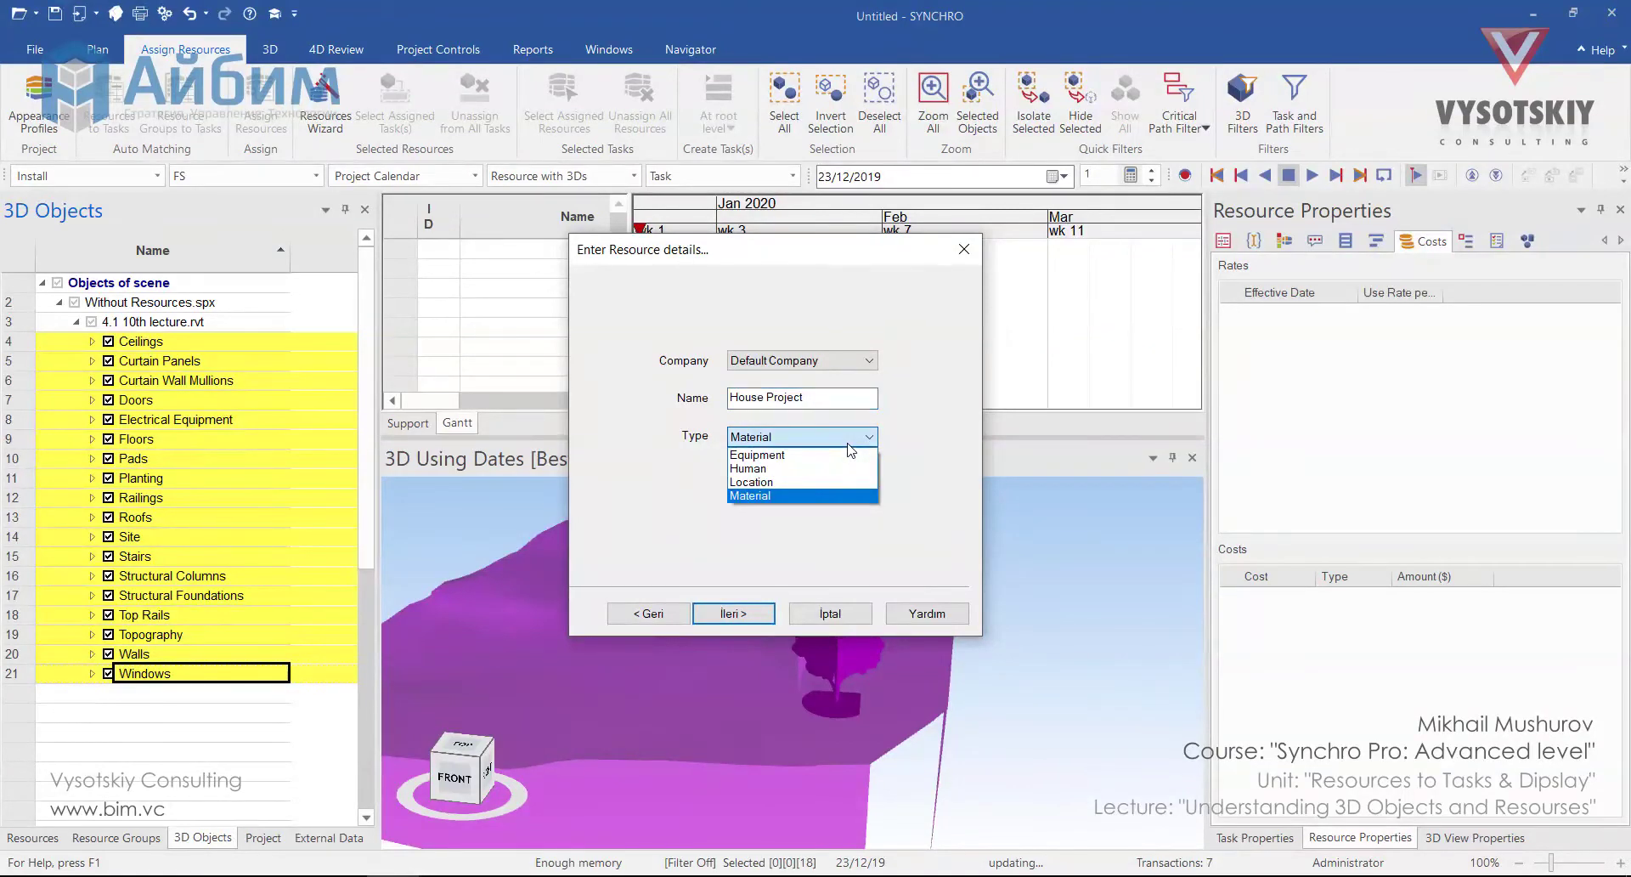
{"action": "left_click", "coordinate": [844, 496]}
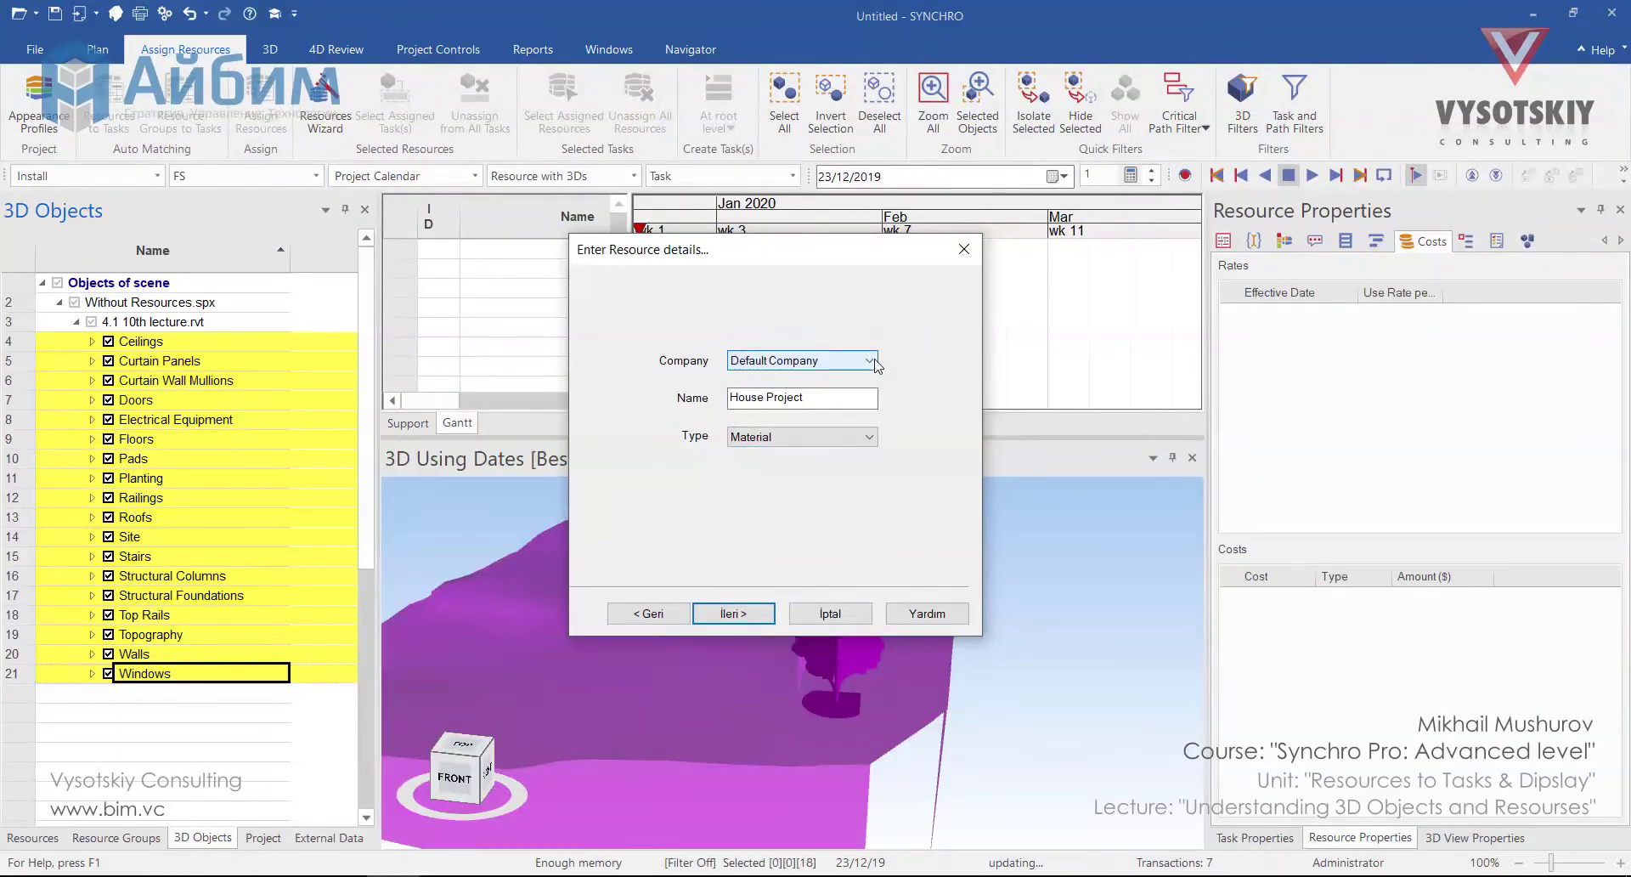
{"action": "left_click", "coordinate": [762, 613]}
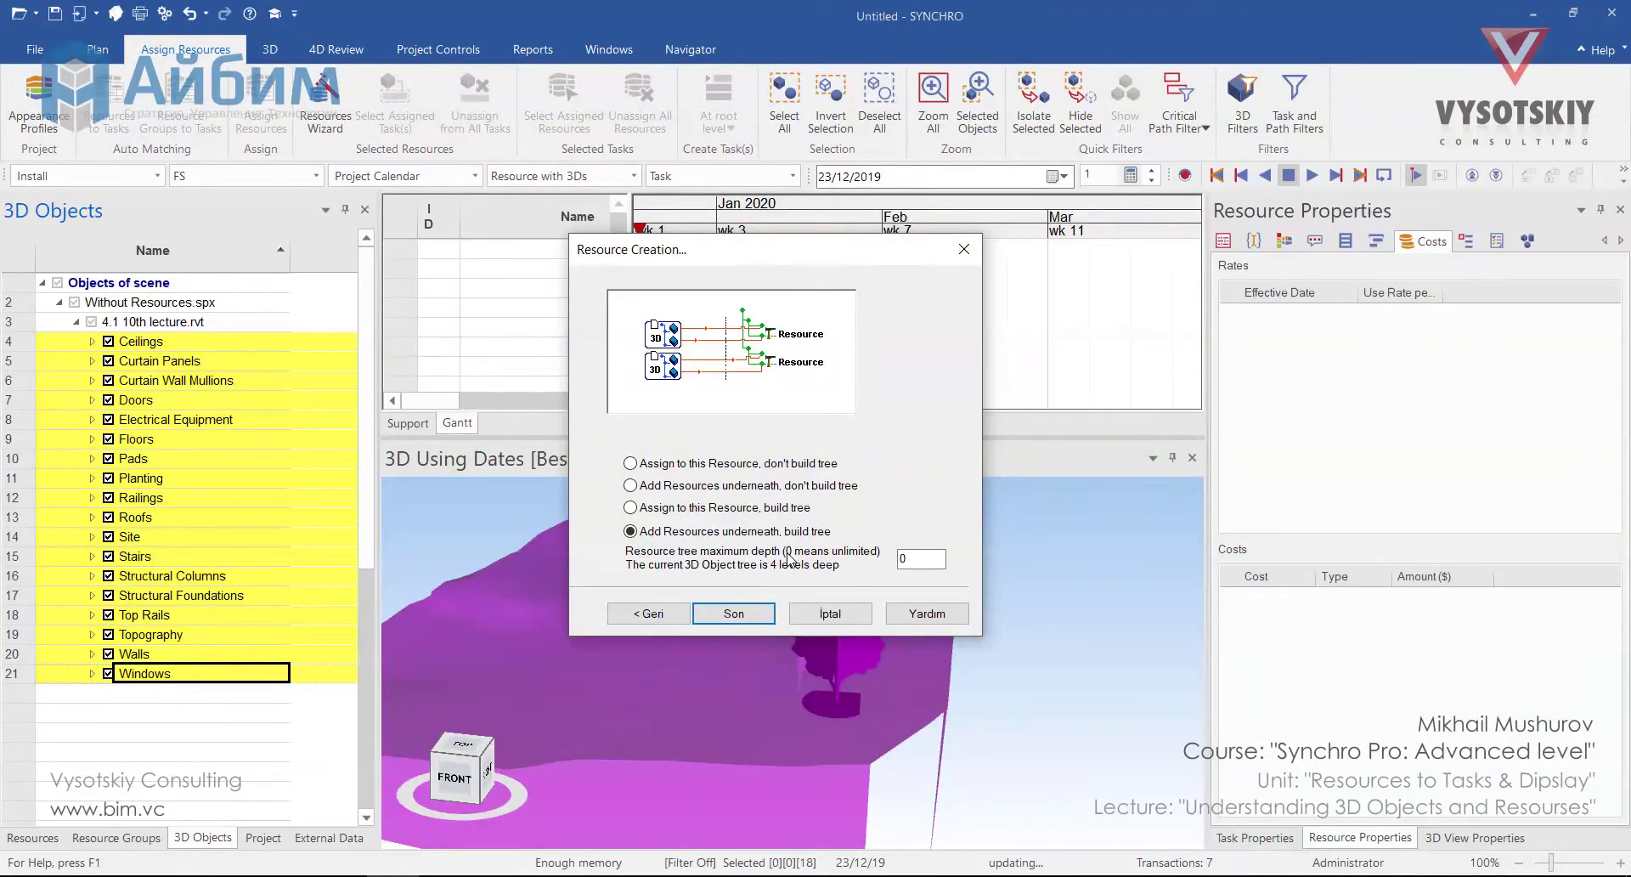
{"action": "double_click", "coordinate": [906, 559]}
{"action": "type", "text": "1"}
{"action": "left_click", "coordinate": [761, 611]}
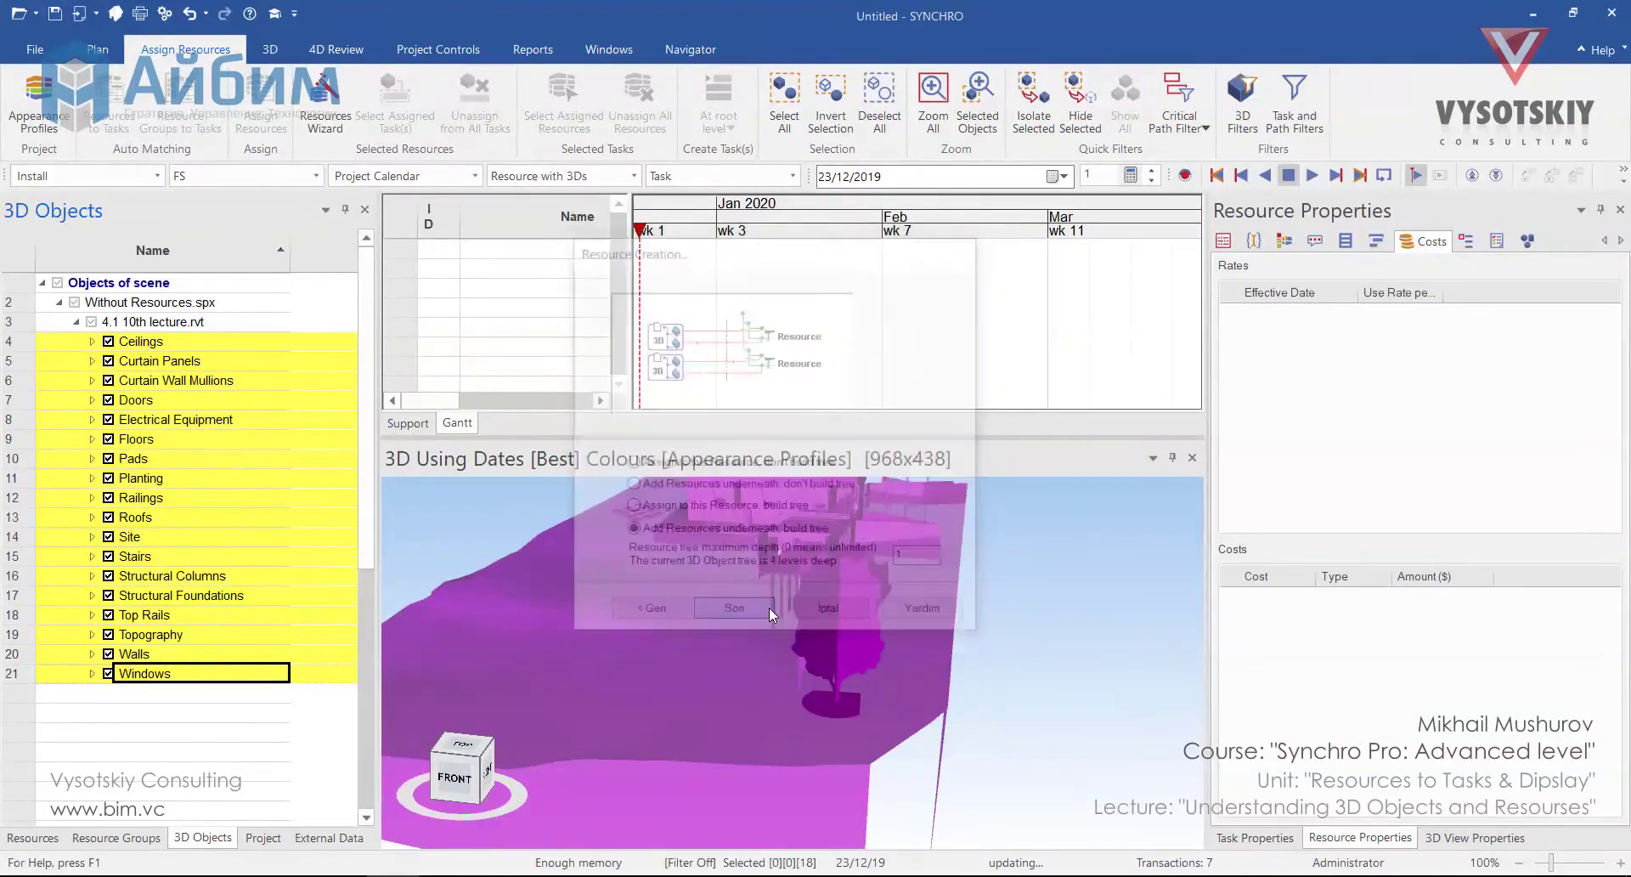
Clear the selection and expand House Project to check the Walls and Windows resources
{"action": "left_click", "coordinate": [493, 521]}
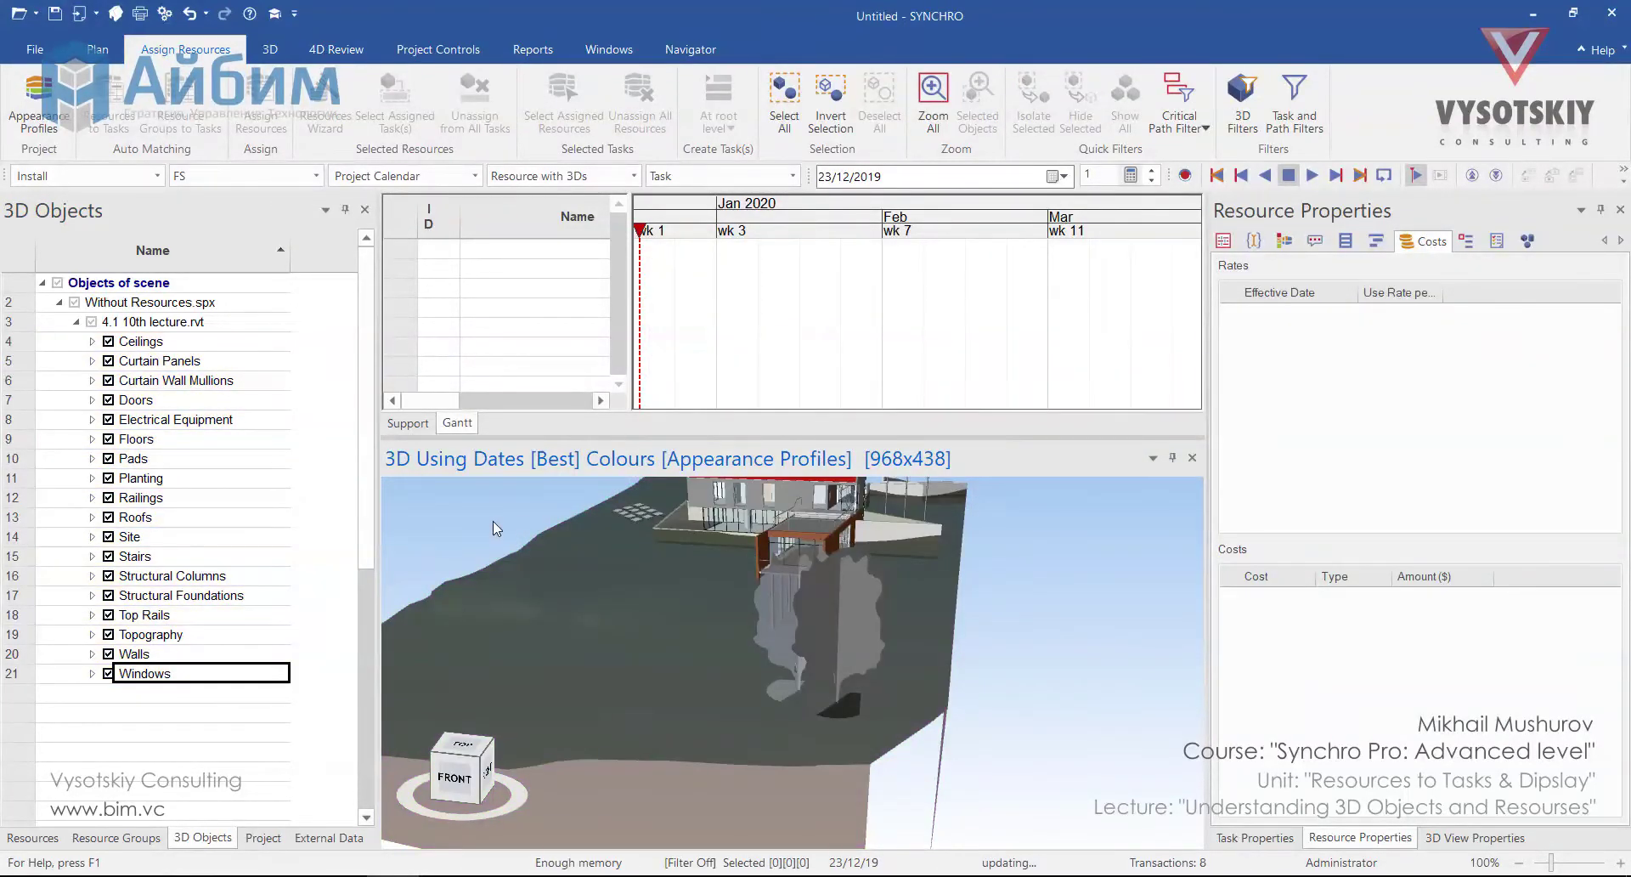
{"action": "left_click", "coordinate": [34, 838]}
{"action": "left_click", "coordinate": [59, 302]}
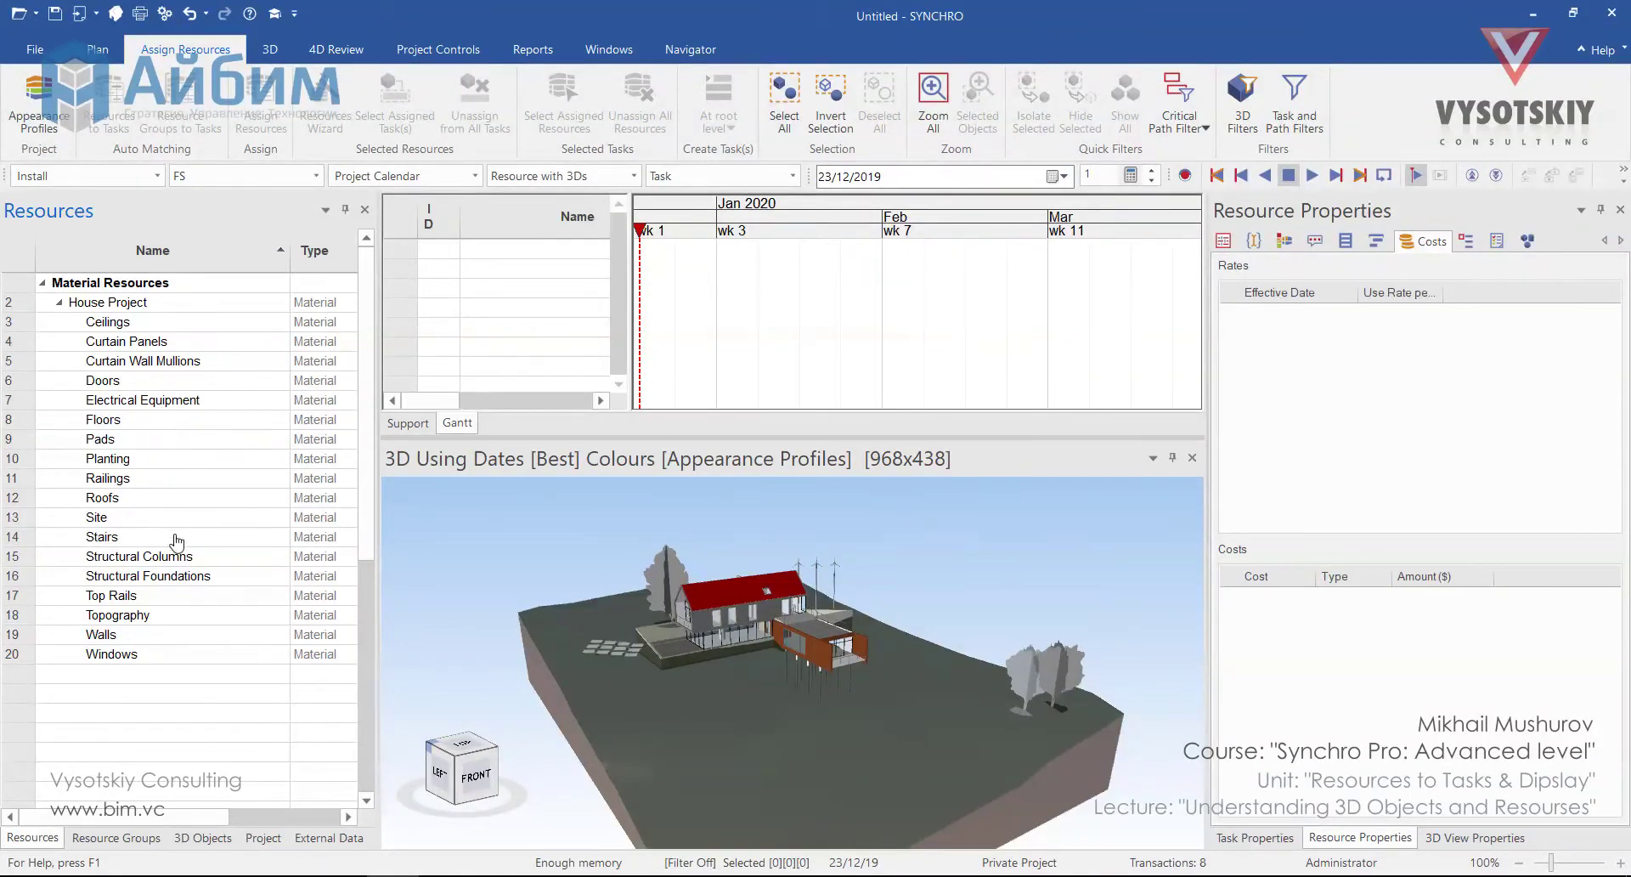
{"action": "left_click", "coordinate": [185, 642]}
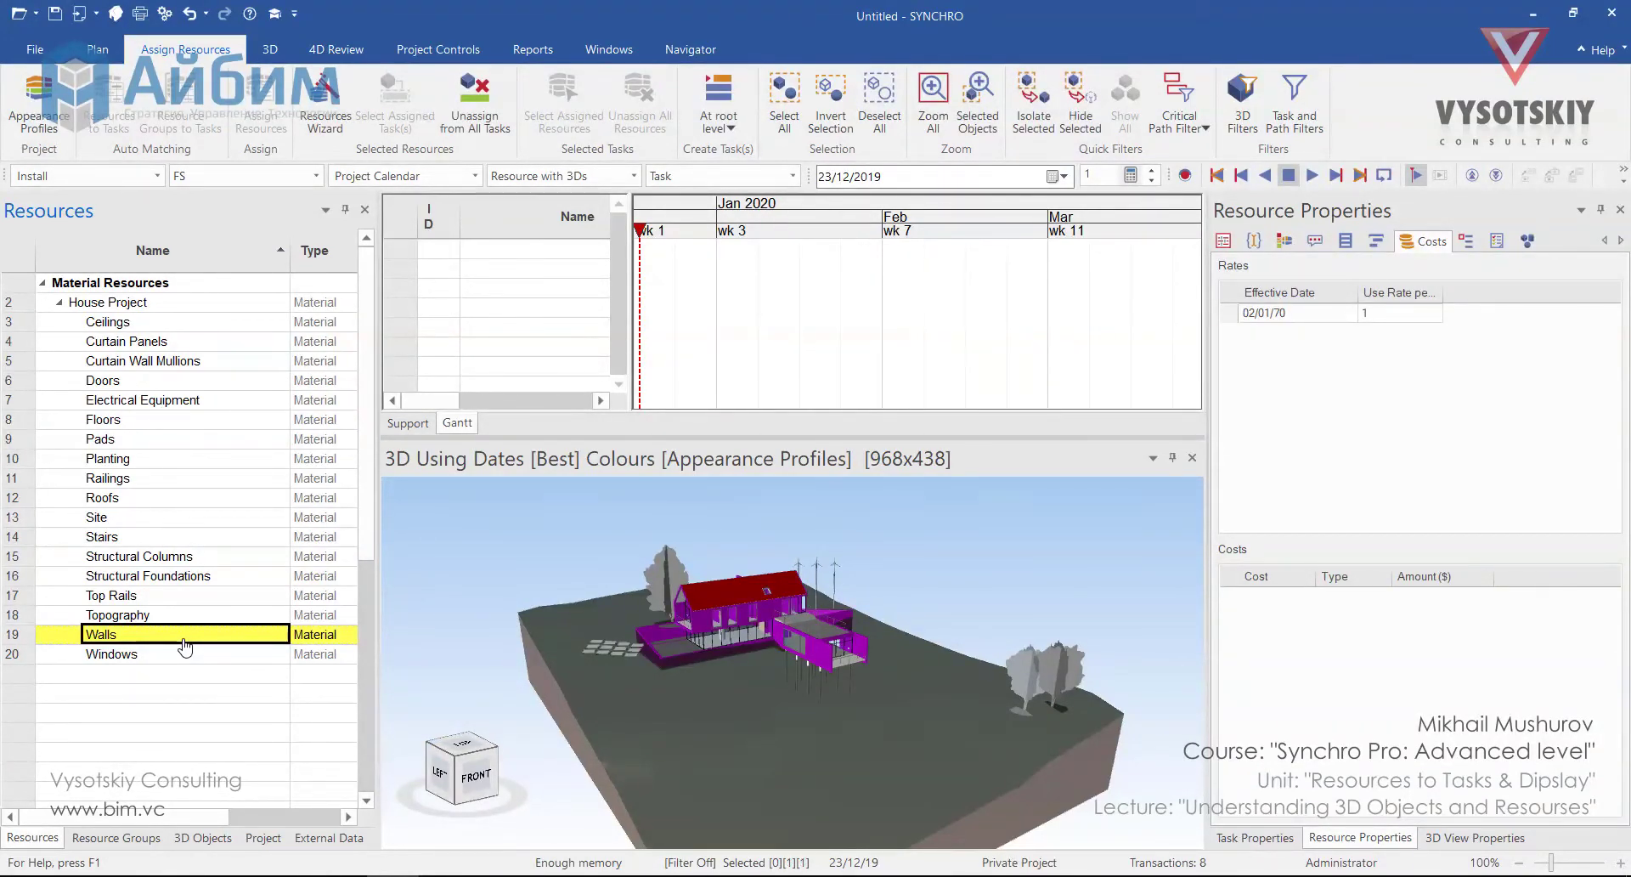
{"action": "scroll", "coordinate": [706, 612], "scroll_direction": "up", "scroll_amount": 5}
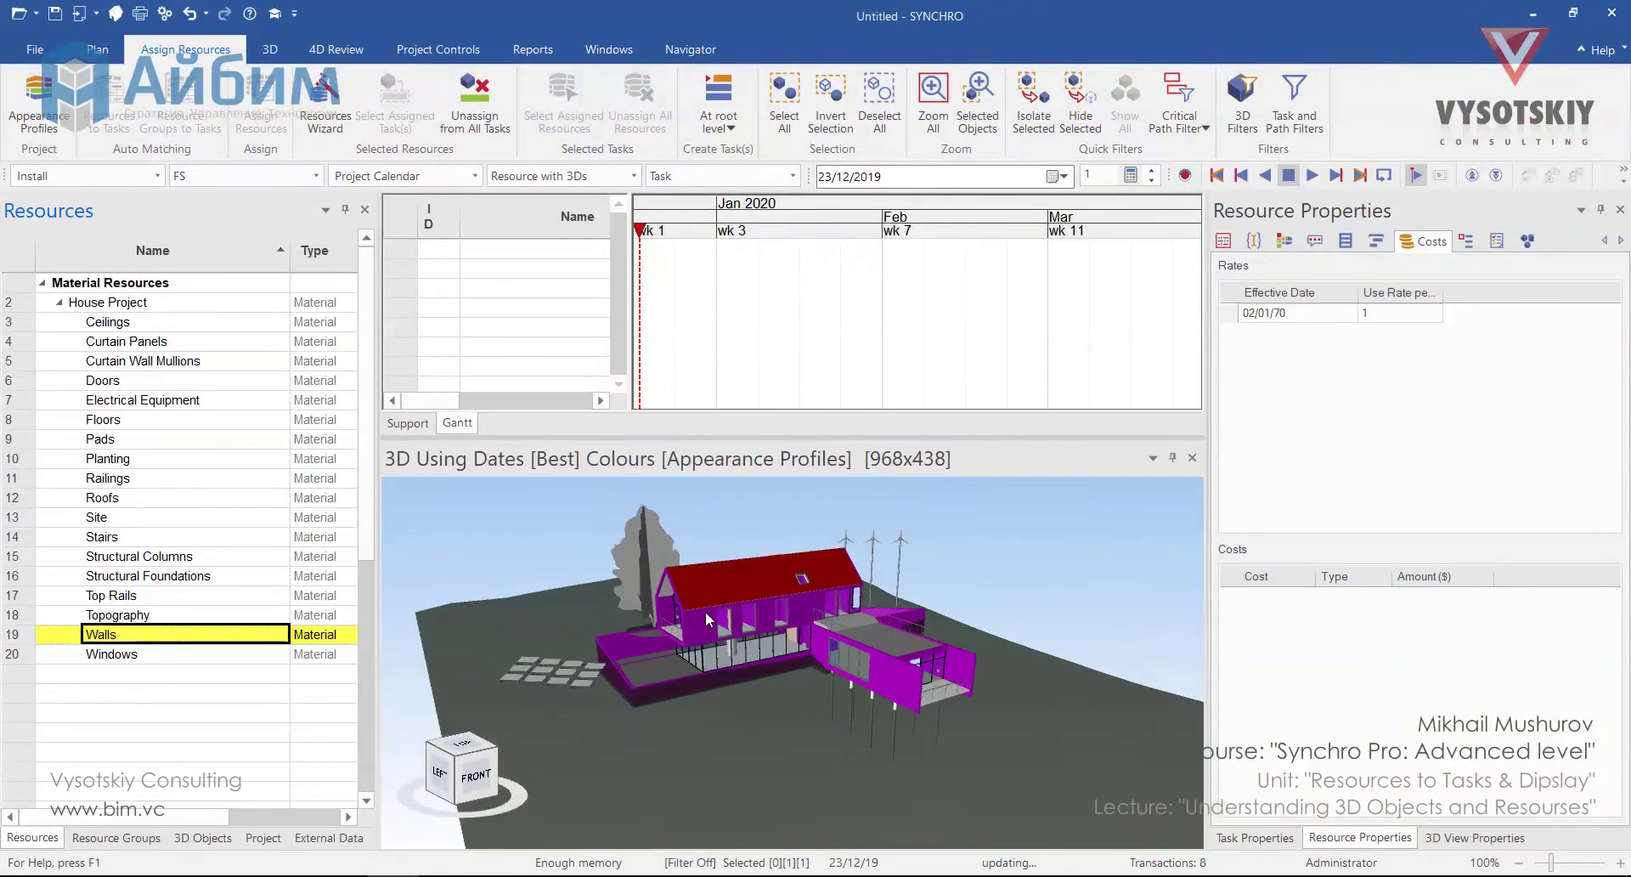
{"action": "left_click", "coordinate": [181, 653]}
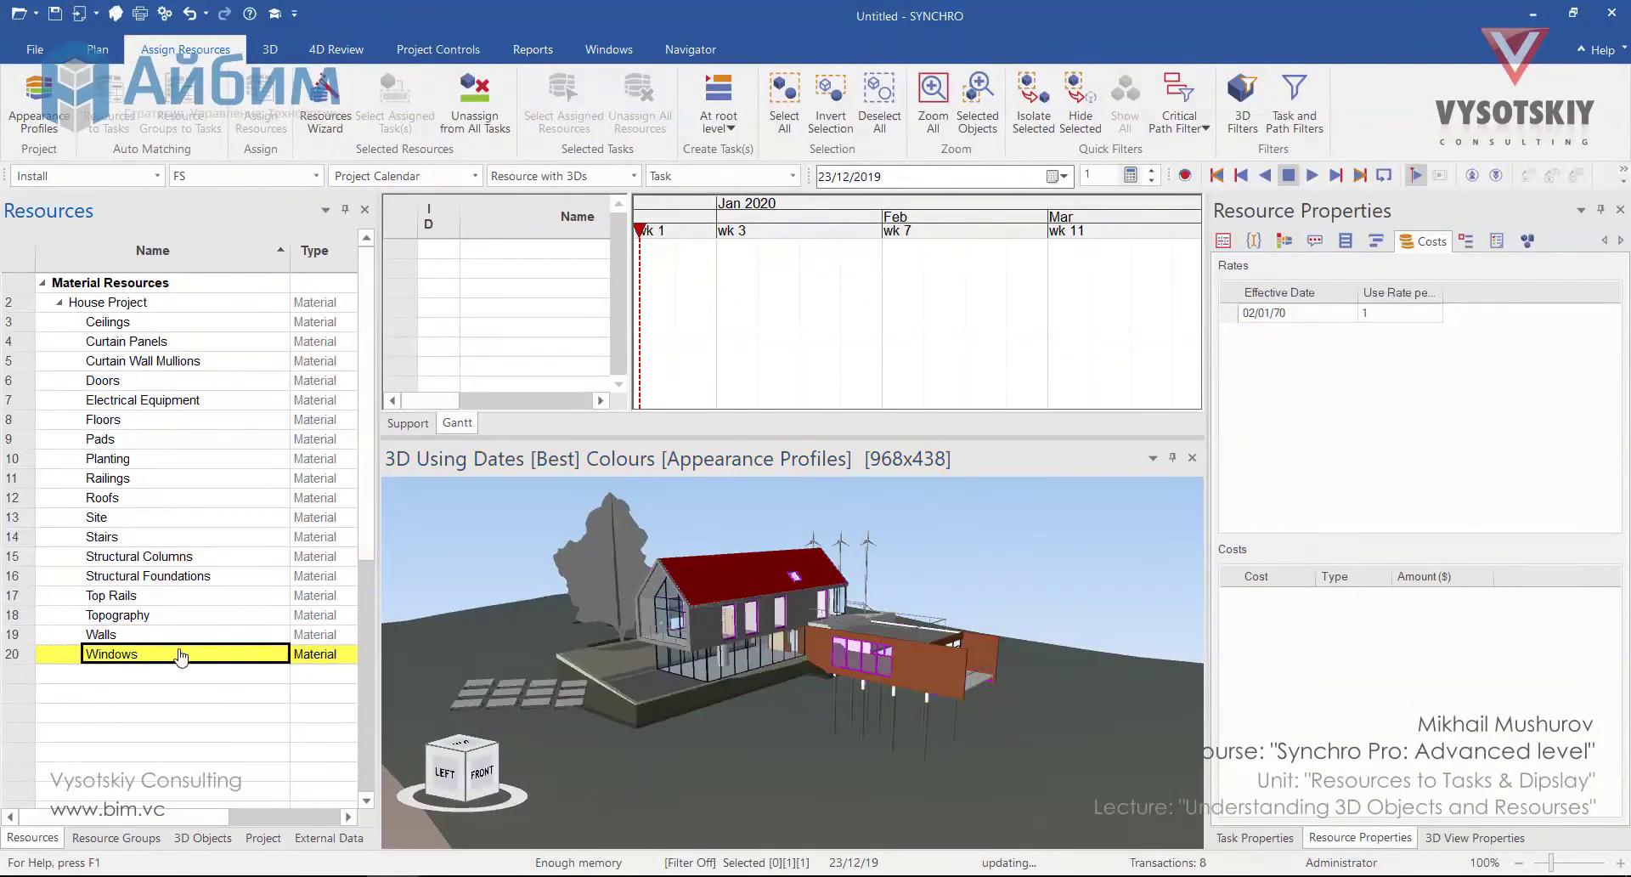
Check the Structural Columns and Structural Foundations resources, then hide Topography in 3D Objects
{"action": "left_click", "coordinate": [182, 559]}
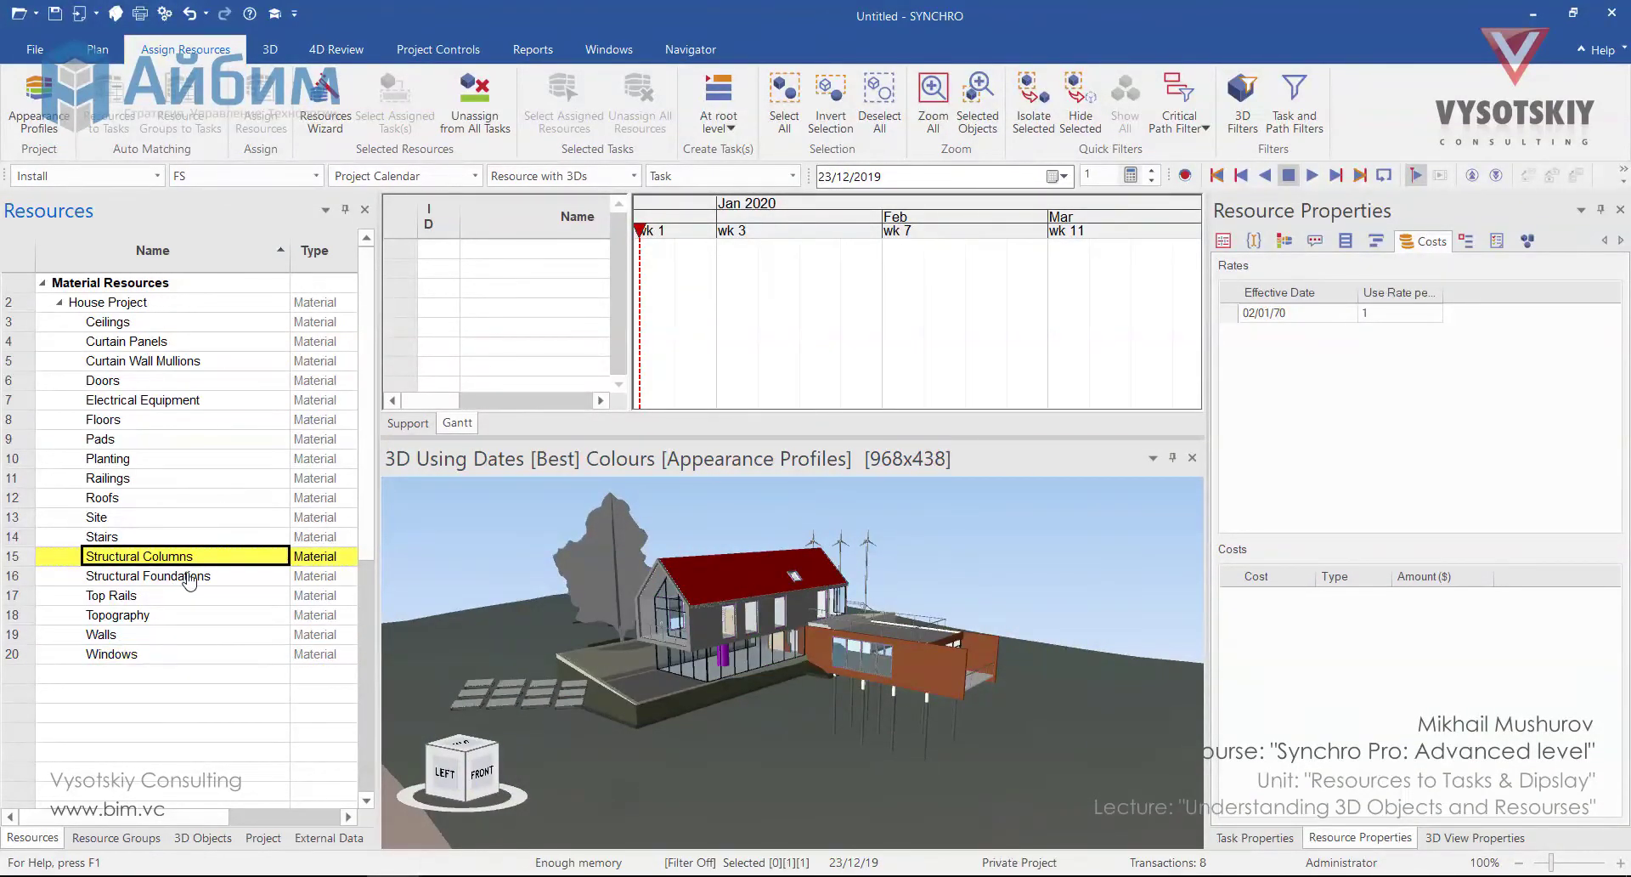
{"action": "left_click", "coordinate": [183, 575]}
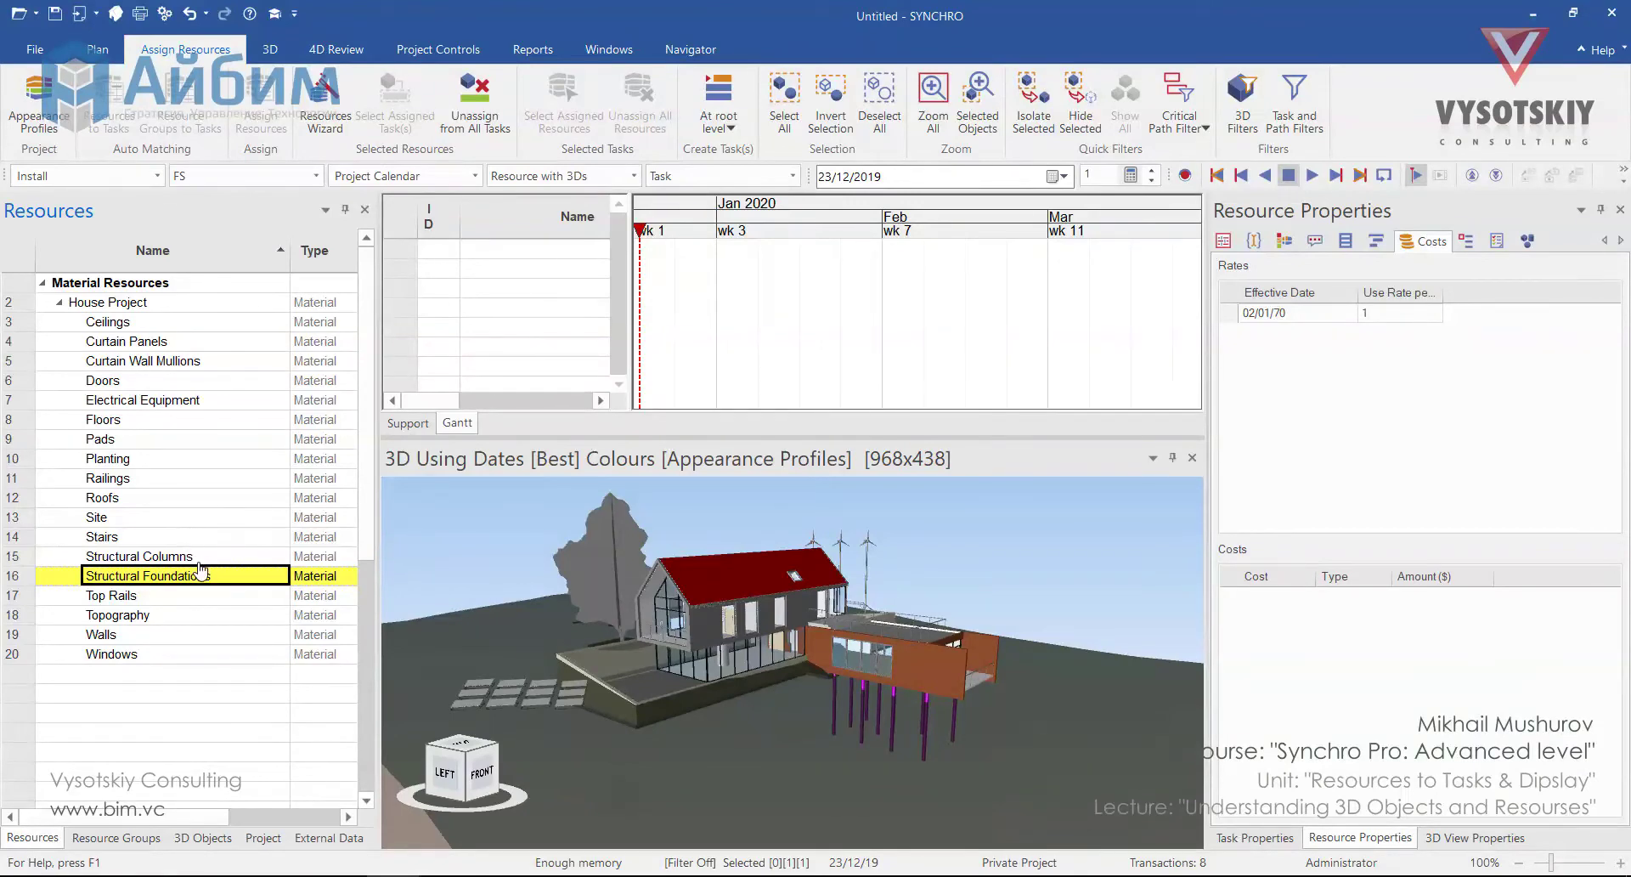
{"action": "left_click", "coordinate": [201, 837]}
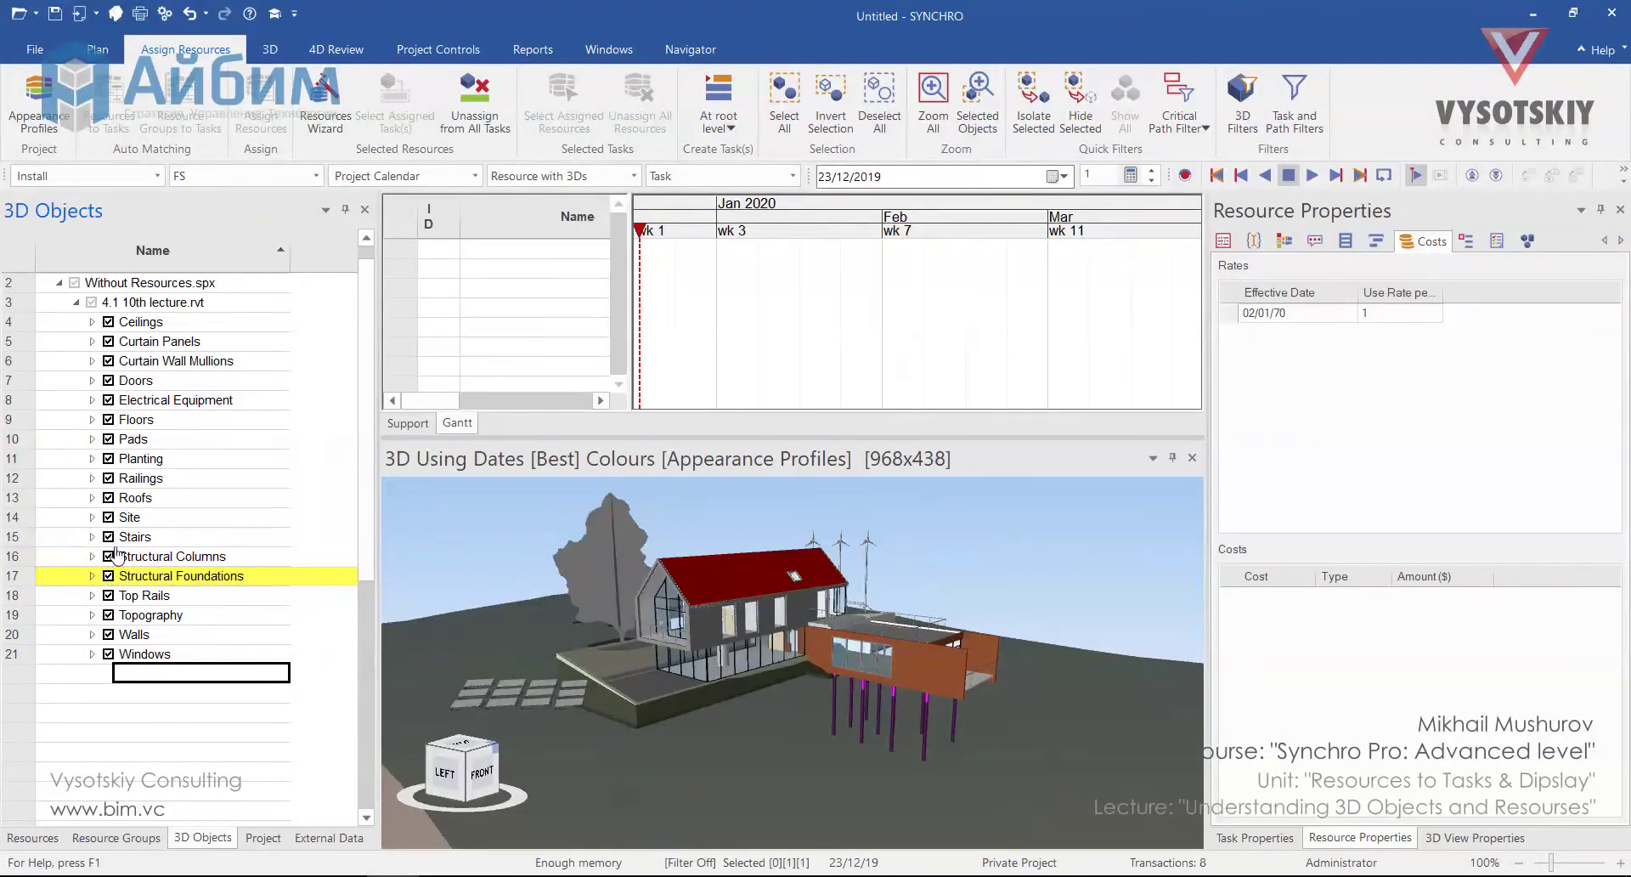
{"action": "left_click", "coordinate": [109, 615]}
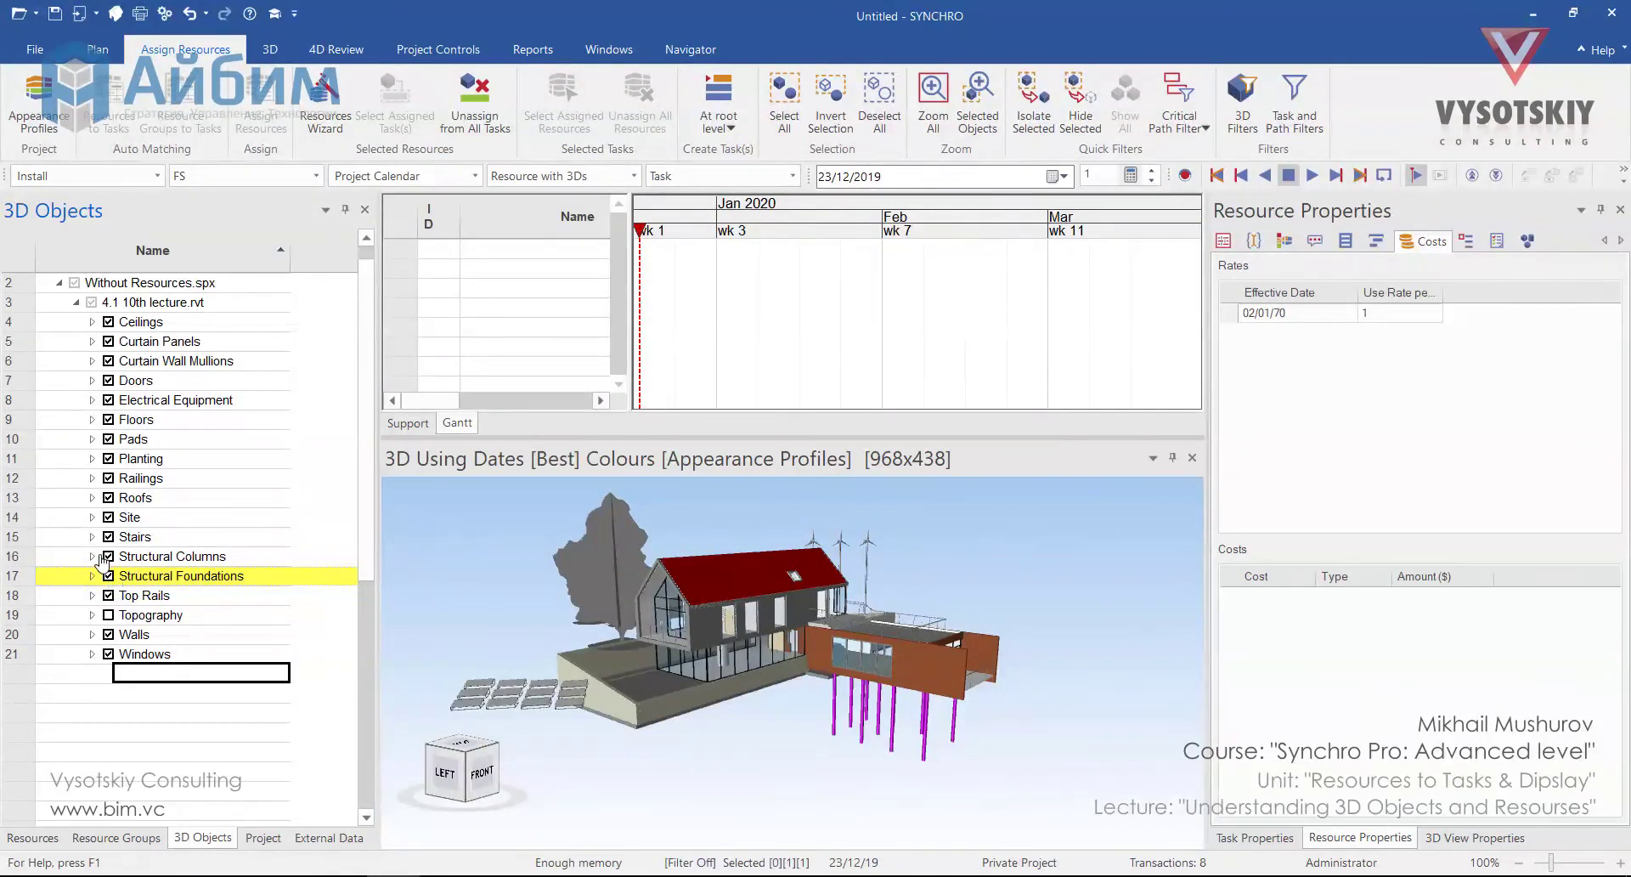